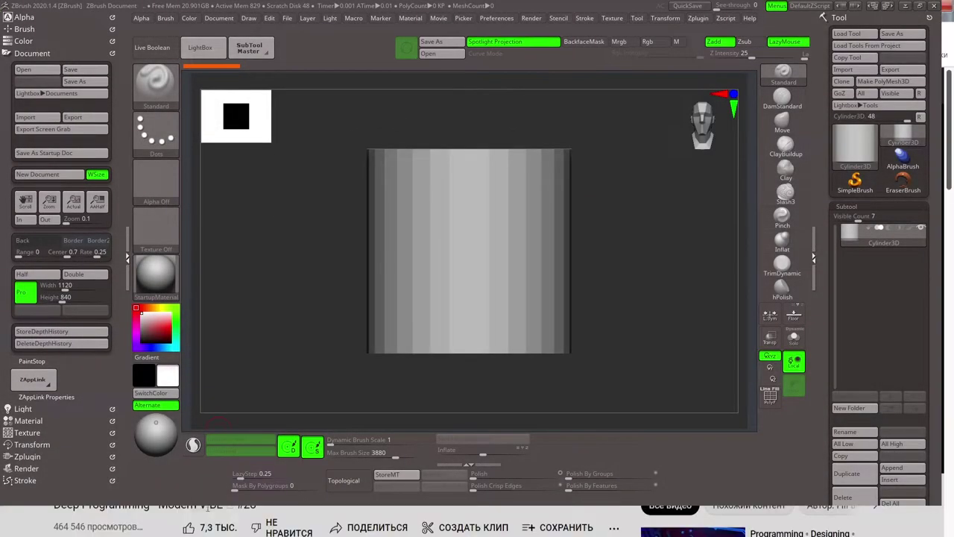
- Import the creature sketch as a Spotlight reference texture, hide it, and open LightBox
{"action": "left_click", "coordinate": [27, 433]}
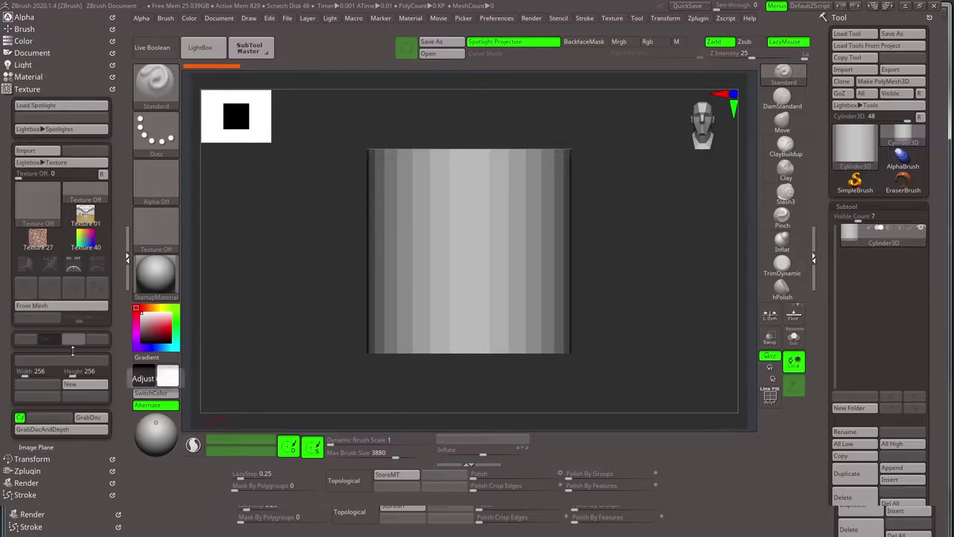
{"action": "left_click_drag", "start_coordinate": [122, 300], "coordinate": [122, 267]}
{"action": "left_click", "coordinate": [26, 118]}
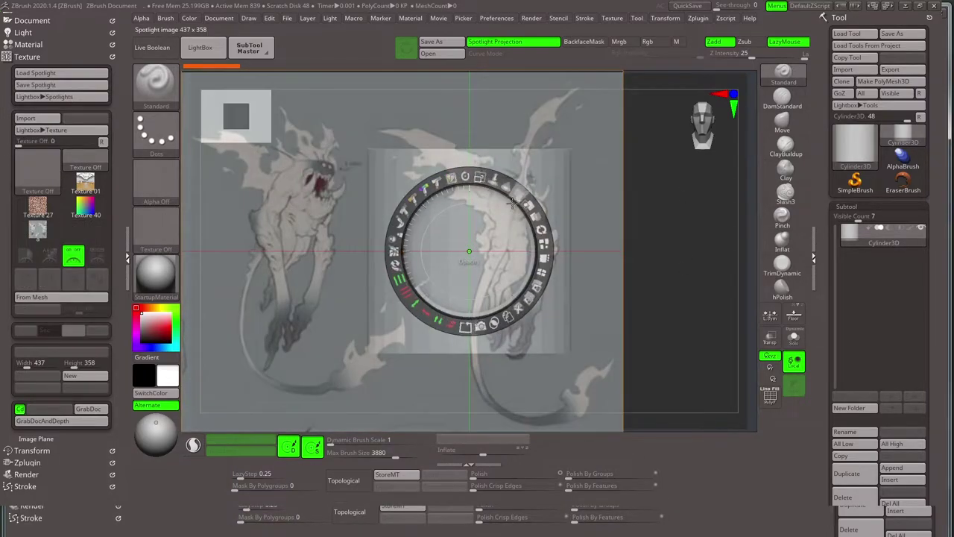
{"action": "key", "text": "shift+z"}
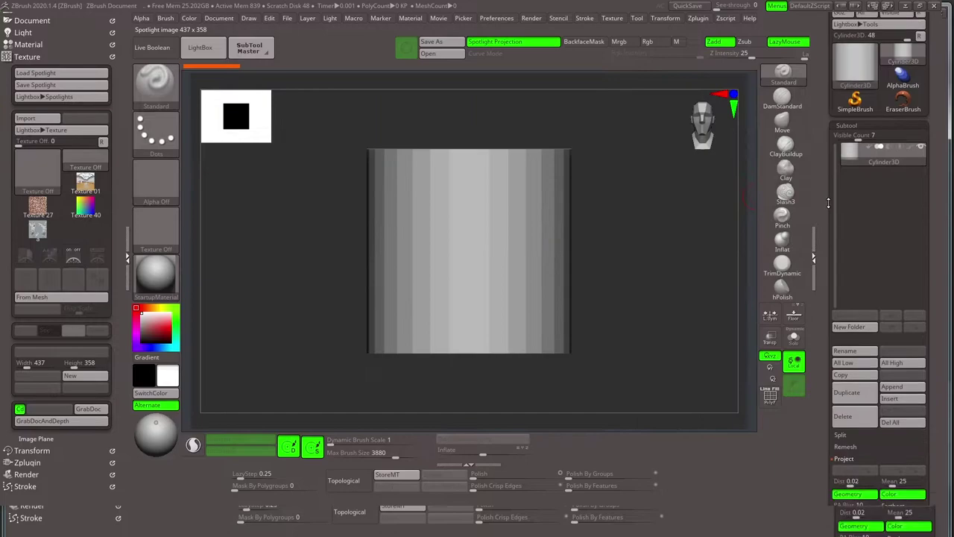
{"action": "key", "text": "comma"}
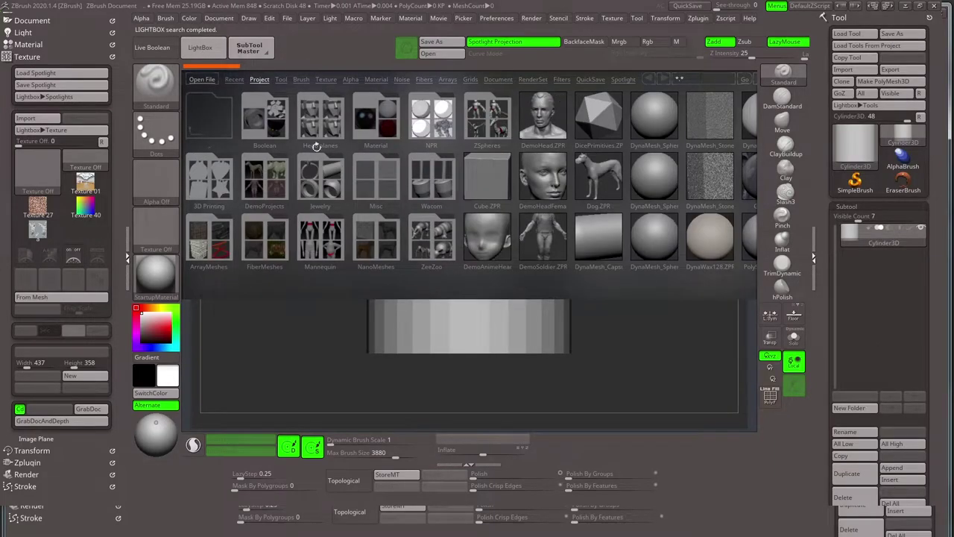
- Load the DynaMesh_Sphere starter and save the tool as Potolochnik
{"action": "double_click", "coordinate": [650, 238]}
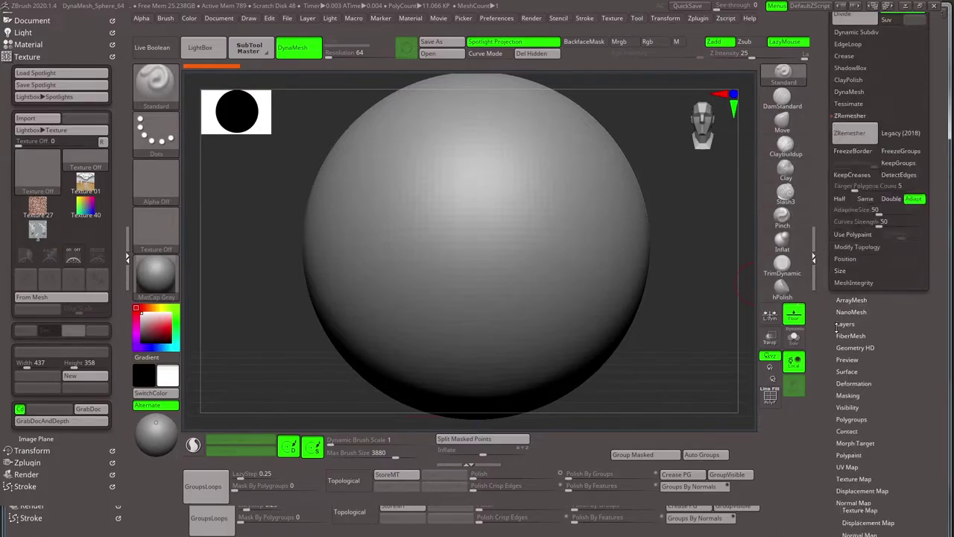
{"action": "left_click_drag", "start_coordinate": [823, 346], "coordinate": [823, 522]}
{"action": "key", "text": "ctrl+s"}
{"action": "key", "text": "Return"}
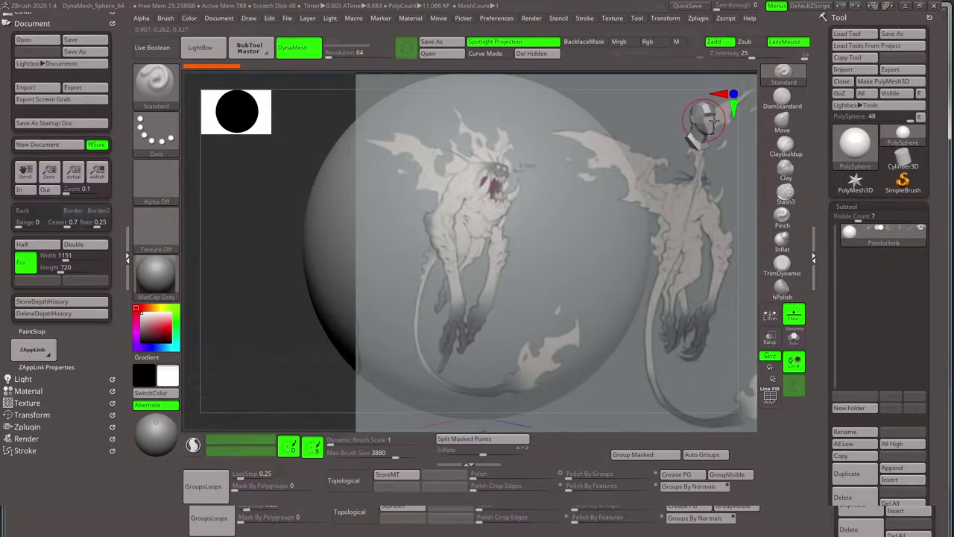
- Shape the sphere into a blocky torso against the reference using Move and TrimDynamic
{"action": "key", "text": "shift+z"}
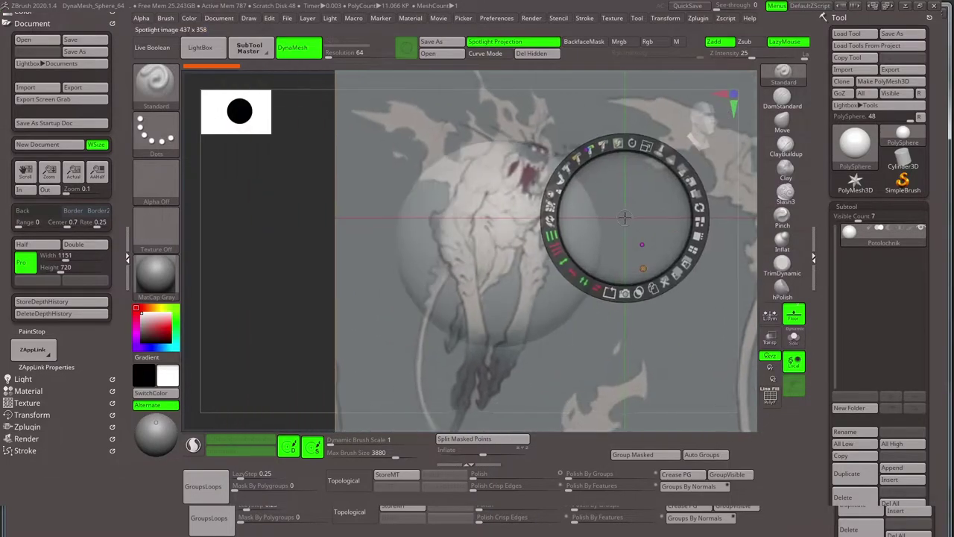
{"action": "key", "text": "z"}
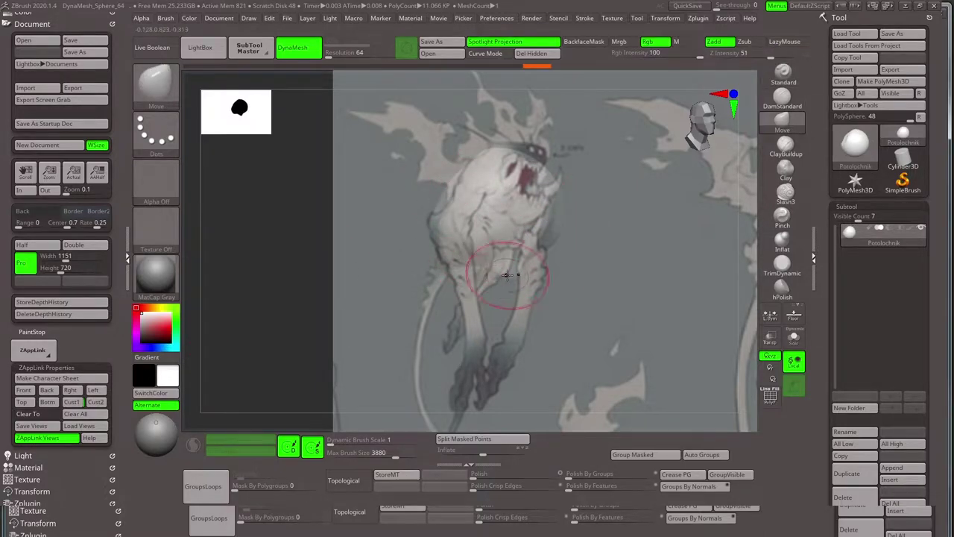
{"action": "key", "text": "shift"}
{"action": "key", "text": "b"}
{"action": "key", "text": "t"}
{"action": "key", "text": "d"}
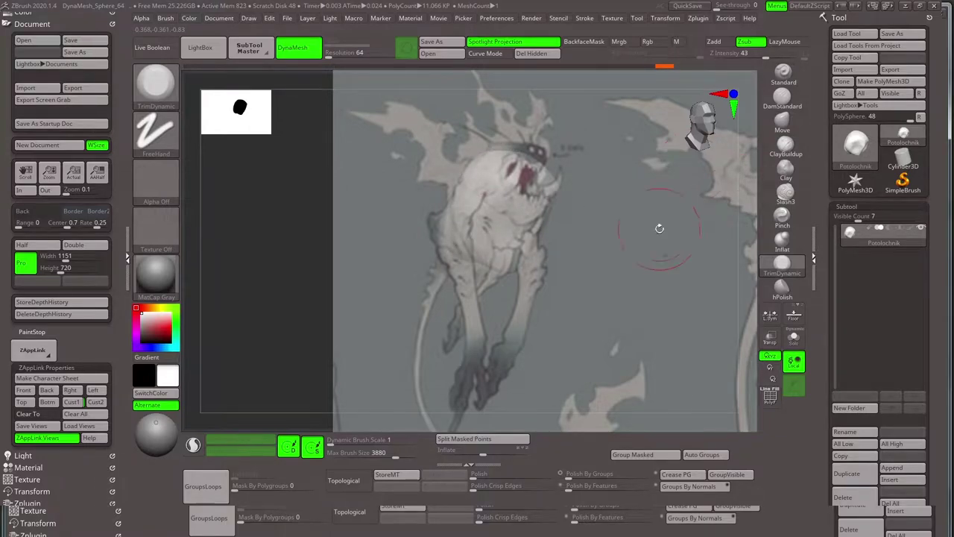
{"action": "key", "text": "shift+z"}
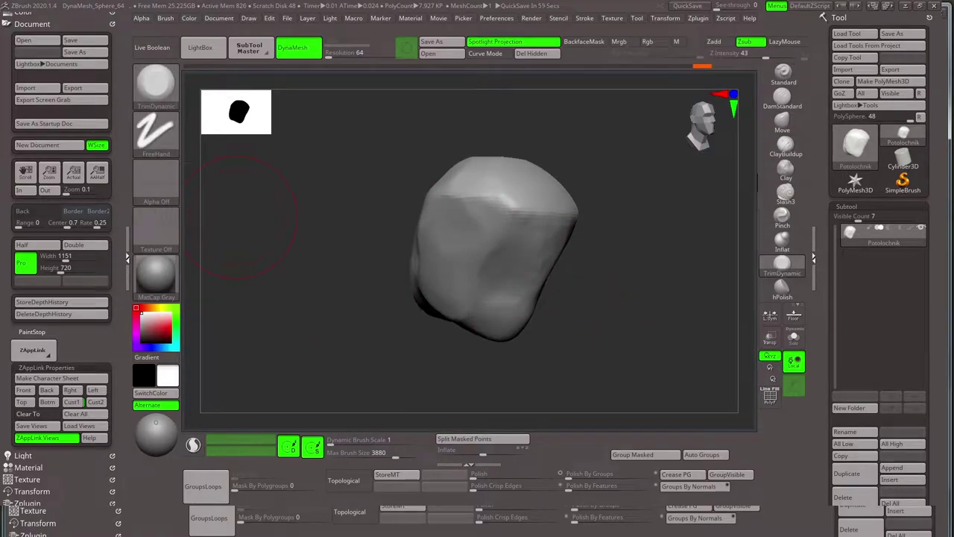
- Orbit the model through front, side and top views
{"action": "left_click_drag", "start_coordinate": [248, 216], "coordinate": [502, 203], "text": "shift"}
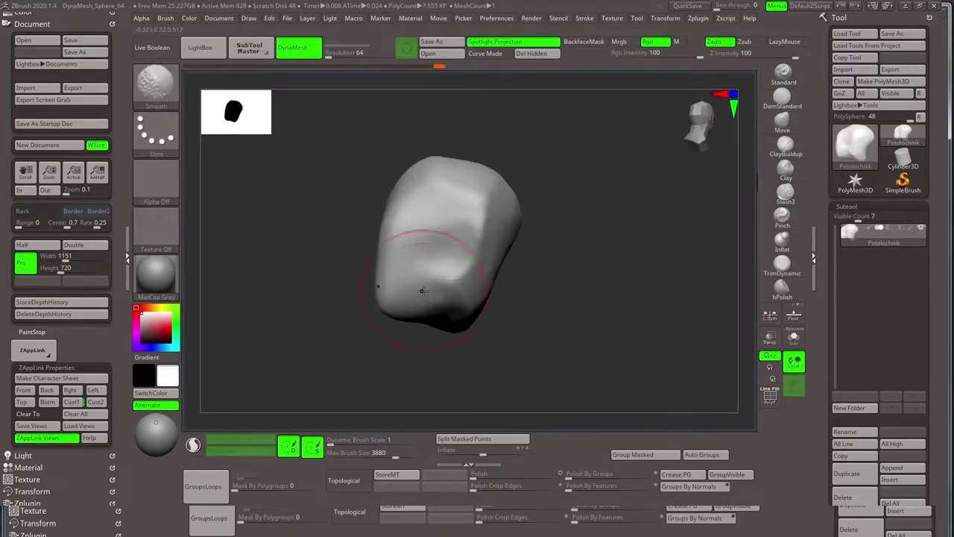
{"action": "left_click_drag", "start_coordinate": [549, 314], "coordinate": [480, 262]}
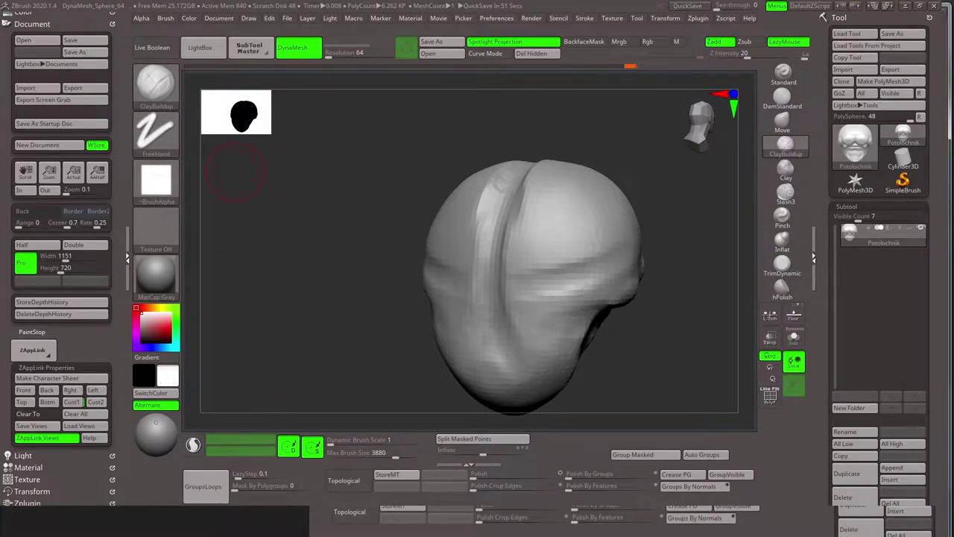
{"action": "mouse_move", "coordinate": [237, 170]}
{"action": "left_mouse_down"}
{"action": "mouse_move", "coordinate": [701, 183]}
{"action": "mouse_move", "coordinate": [598, 212]}
{"action": "left_mouse_up"}
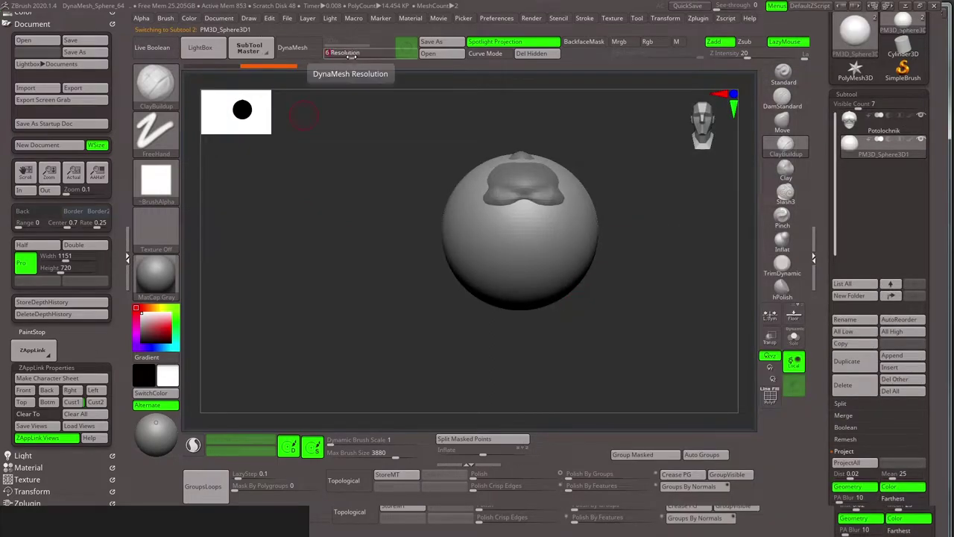
- Move the sphere out beside the torso's shoulder and duplicate the sphere subtool
{"action": "key", "text": "w"}
{"action": "left_click_drag", "start_coordinate": [663, 305], "coordinate": [623, 255]}
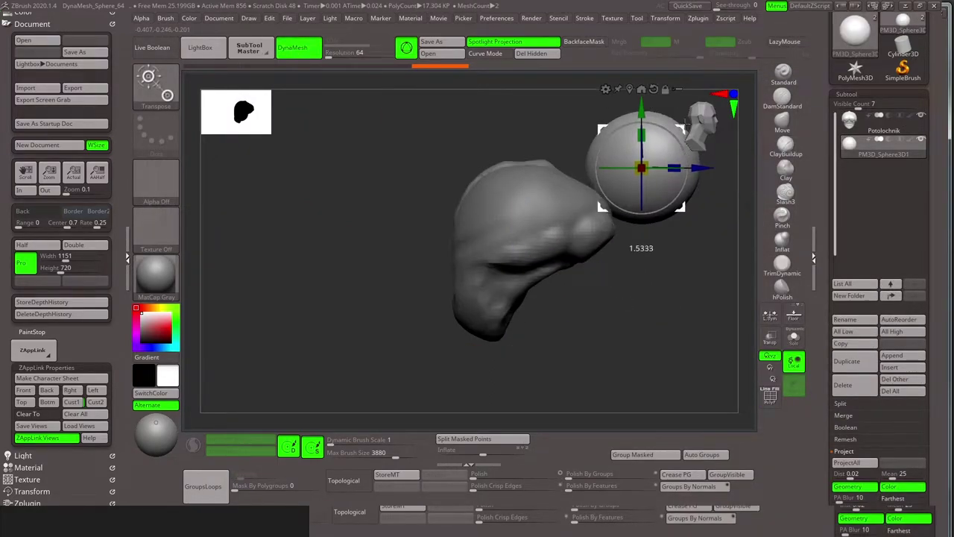
{"action": "key", "text": "ctrl+shift+d"}
- Reselect the Potolochnik torso and keep building up the chest and belly with ClayBuildup
{"action": "key", "text": "q"}
{"action": "left_click", "coordinate": [584, 250], "text": "alt"}
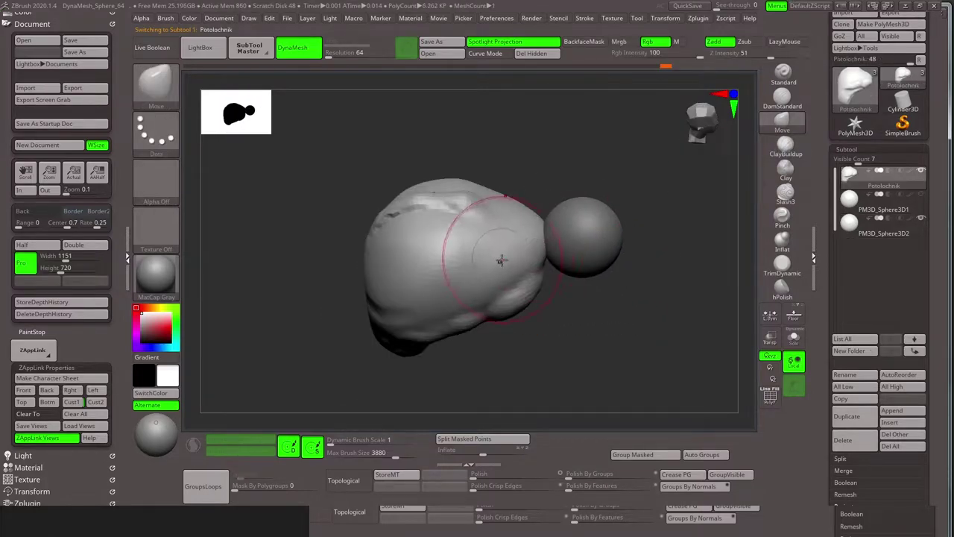
{"action": "left_click_drag", "start_coordinate": [531, 283], "coordinate": [538, 190]}
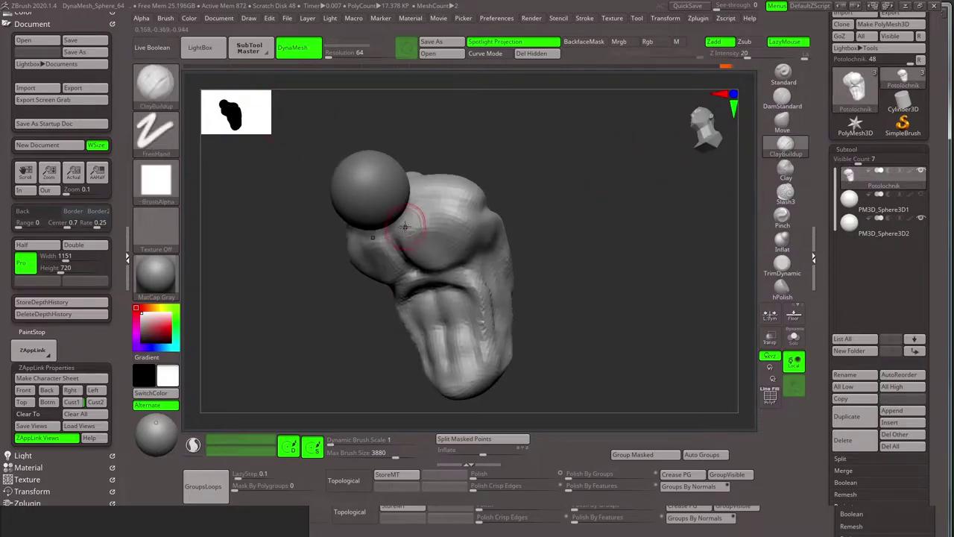
- Solo the torso and build up muscle forms with the ClayBuildup brush
{"action": "left_click", "coordinate": [794, 340]}
{"action": "mouse_move", "coordinate": [597, 224]}
{"action": "left_mouse_down"}
{"action": "mouse_move", "coordinate": [478, 217]}
{"action": "mouse_move", "coordinate": [471, 235]}
{"action": "left_mouse_up"}
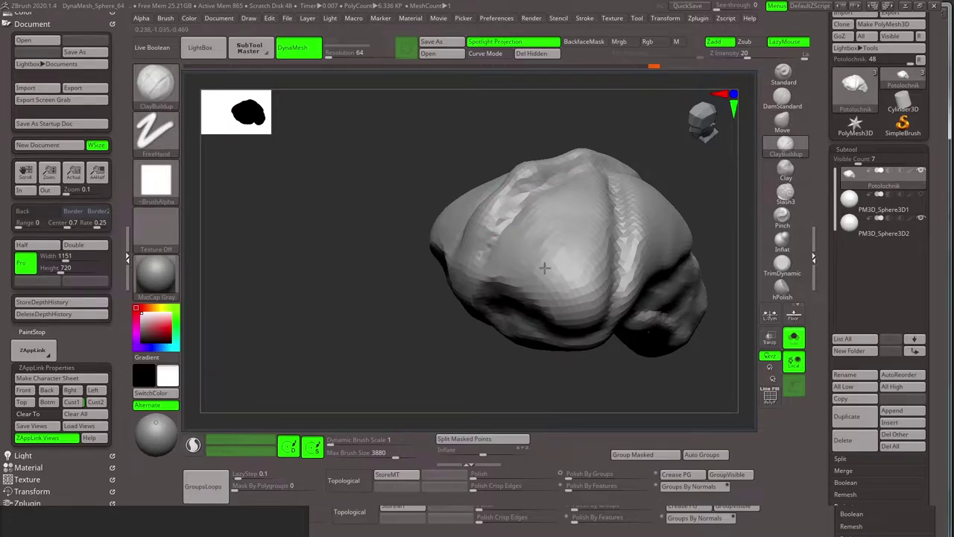
{"action": "mouse_move", "coordinate": [641, 223]}
{"action": "left_mouse_down"}
{"action": "mouse_move", "coordinate": [639, 192]}
{"action": "mouse_move", "coordinate": [660, 208]}
{"action": "mouse_move", "coordinate": [454, 247]}
{"action": "mouse_move", "coordinate": [620, 219]}
{"action": "mouse_move", "coordinate": [433, 283]}
{"action": "mouse_move", "coordinate": [639, 245]}
{"action": "mouse_move", "coordinate": [595, 231]}
{"action": "mouse_move", "coordinate": [639, 277]}
{"action": "mouse_move", "coordinate": [522, 276]}
{"action": "mouse_move", "coordinate": [665, 276]}
{"action": "left_mouse_up"}
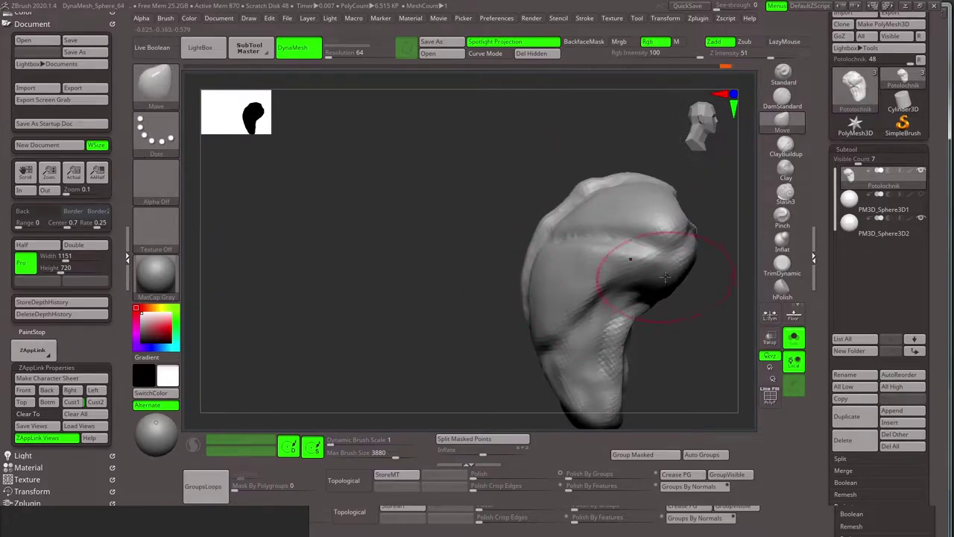
{"action": "mouse_move", "coordinate": [539, 226]}
{"action": "left_mouse_down"}
{"action": "mouse_move", "coordinate": [522, 253]}
{"action": "mouse_move", "coordinate": [561, 236]}
{"action": "mouse_move", "coordinate": [618, 288]}
{"action": "mouse_move", "coordinate": [560, 237]}
{"action": "left_mouse_up"}
{"action": "key", "text": "b"}
{"action": "key", "text": "c"}
{"action": "key", "text": "b"}
{"action": "key", "text": "s"}
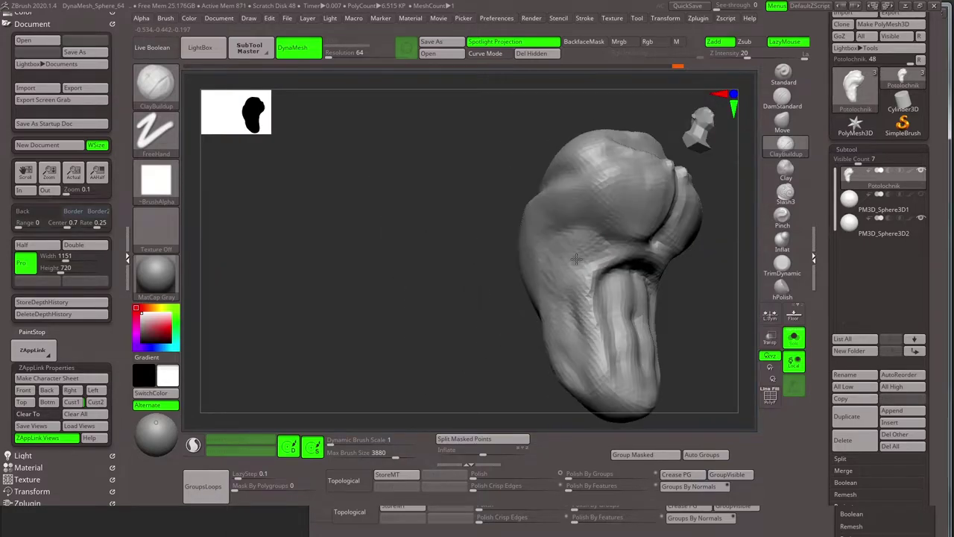
{"action": "mouse_move", "coordinate": [552, 278]}
{"action": "left_mouse_down"}
{"action": "mouse_move", "coordinate": [569, 271]}
{"action": "mouse_move", "coordinate": [507, 256]}
{"action": "mouse_move", "coordinate": [564, 144]}
{"action": "mouse_move", "coordinate": [460, 282]}
{"action": "left_mouse_up"}
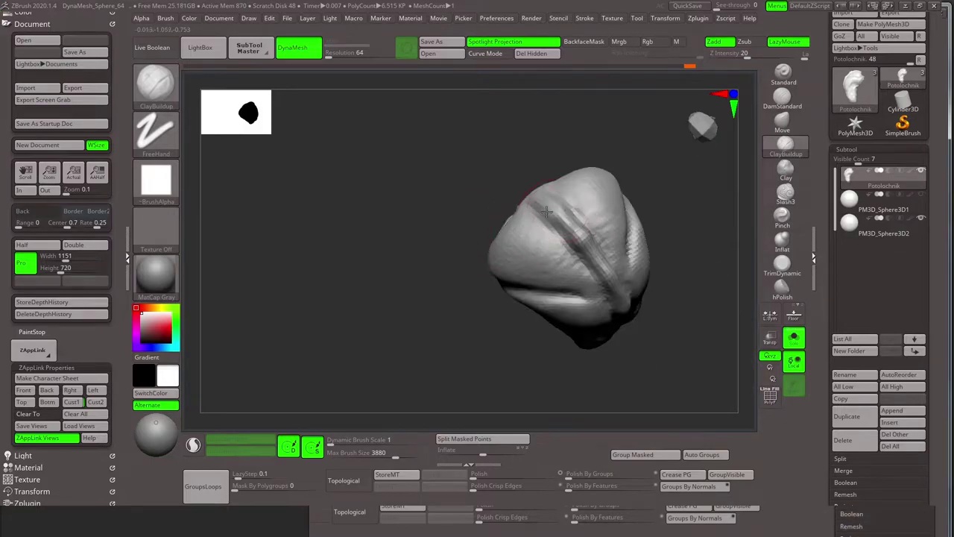
- Save the Potolochnik tool to disk
{"action": "mouse_move", "coordinate": [547, 213]}
{"action": "left_mouse_down"}
{"action": "mouse_move", "coordinate": [667, 198]}
{"action": "mouse_move", "coordinate": [703, 117]}
{"action": "mouse_move", "coordinate": [715, 127]}
{"action": "left_mouse_up"}
{"action": "scroll", "coordinate": [895, 45], "scroll_direction": "up", "scroll_amount": 3}
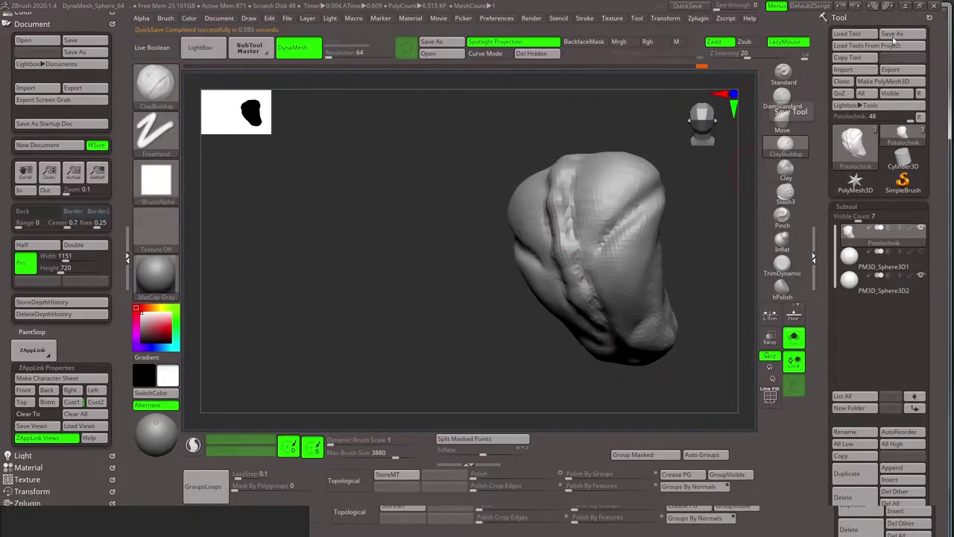
{"action": "left_click", "coordinate": [895, 42]}
{"action": "key", "text": "Return"}
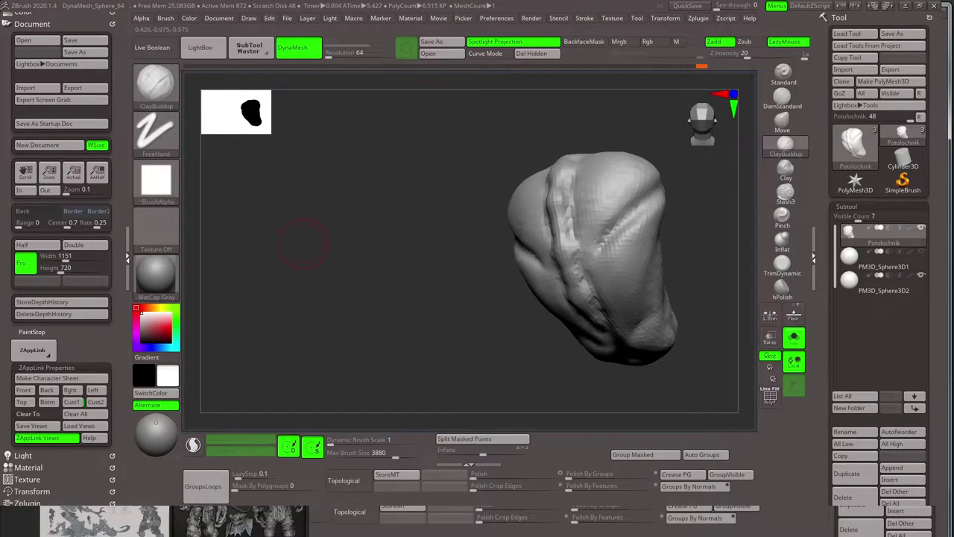
- Carve creases across the torso front with DamStandard, alternating with ClayBuildup
{"action": "left_click_drag", "start_coordinate": [305, 234], "coordinate": [437, 354]}
{"action": "key", "text": "b"}
{"action": "key", "text": "s"}
{"action": "key", "text": "t"}
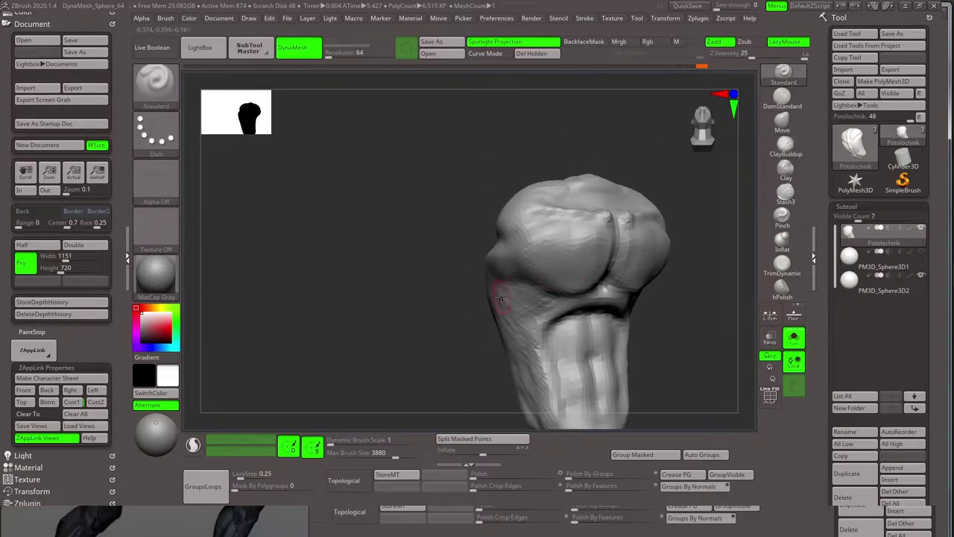
{"action": "mouse_move", "coordinate": [541, 329]}
{"action": "left_mouse_down"}
{"action": "mouse_move", "coordinate": [652, 247]}
{"action": "mouse_move", "coordinate": [611, 245]}
{"action": "mouse_move", "coordinate": [504, 277]}
{"action": "mouse_move", "coordinate": [508, 330]}
{"action": "mouse_move", "coordinate": [473, 271]}
{"action": "mouse_move", "coordinate": [522, 358]}
{"action": "mouse_move", "coordinate": [462, 368]}
{"action": "mouse_move", "coordinate": [554, 324]}
{"action": "left_mouse_up"}
{"action": "key", "text": "b"}
{"action": "key", "text": "c"}
{"action": "key", "text": "b"}
{"action": "key", "text": "b"}
{"action": "key", "text": "d"}
{"action": "key", "text": "s"}
{"action": "key", "text": "s"}
{"action": "left_click", "coordinate": [785, 146]}
{"action": "mouse_move", "coordinate": [671, 224]}
{"action": "left_mouse_down"}
{"action": "mouse_move", "coordinate": [462, 261]}
{"action": "mouse_move", "coordinate": [490, 331]}
{"action": "mouse_move", "coordinate": [530, 251]}
{"action": "mouse_move", "coordinate": [487, 296]}
{"action": "left_mouse_up"}
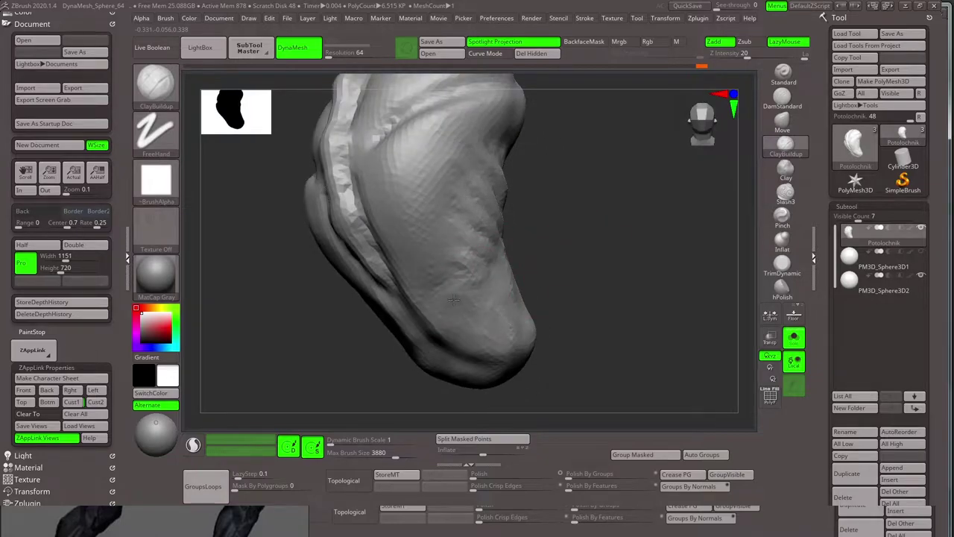
- Push the form with Move and carve deeper folds with DamStandard around the torso
{"action": "key", "text": "b"}
{"action": "key", "text": "m"}
{"action": "key", "text": "v"}
{"action": "mouse_move", "coordinate": [459, 349]}
{"action": "left_mouse_down"}
{"action": "mouse_move", "coordinate": [394, 224]}
{"action": "mouse_move", "coordinate": [436, 127]}
{"action": "mouse_move", "coordinate": [383, 234]}
{"action": "mouse_move", "coordinate": [656, 311]}
{"action": "mouse_move", "coordinate": [558, 252]}
{"action": "left_mouse_up"}
{"action": "key", "text": "b"}
{"action": "key", "text": "d"}
{"action": "key", "text": "s"}
{"action": "mouse_move", "coordinate": [613, 220]}
{"action": "left_mouse_down"}
{"action": "mouse_move", "coordinate": [564, 213]}
{"action": "mouse_move", "coordinate": [450, 277]}
{"action": "mouse_move", "coordinate": [507, 267]}
{"action": "left_mouse_up"}
{"action": "key", "text": "b"}
{"action": "key", "text": "m"}
{"action": "key", "text": "v"}
{"action": "mouse_move", "coordinate": [450, 261]}
{"action": "left_mouse_down"}
{"action": "mouse_move", "coordinate": [567, 224]}
{"action": "mouse_move", "coordinate": [607, 239]}
{"action": "mouse_move", "coordinate": [497, 304]}
{"action": "mouse_move", "coordinate": [575, 320]}
{"action": "mouse_move", "coordinate": [511, 266]}
{"action": "mouse_move", "coordinate": [639, 225]}
{"action": "mouse_move", "coordinate": [696, 186]}
{"action": "mouse_move", "coordinate": [442, 224]}
{"action": "left_mouse_up"}
{"action": "key", "text": "b"}
{"action": "key", "text": "d"}
{"action": "key", "text": "s"}
- Build up the ridged crest over the torso top with ClayBuildup and Move
{"action": "key", "text": "b"}
{"action": "key", "text": "c"}
{"action": "key", "text": "b"}
{"action": "key", "text": "f"}
{"action": "mouse_move", "coordinate": [500, 240]}
{"action": "left_mouse_down"}
{"action": "mouse_move", "coordinate": [645, 237]}
{"action": "mouse_move", "coordinate": [669, 220]}
{"action": "left_mouse_up"}
{"action": "mouse_move", "coordinate": [634, 266]}
{"action": "left_mouse_down"}
{"action": "mouse_move", "coordinate": [544, 255]}
{"action": "mouse_move", "coordinate": [656, 254]}
{"action": "mouse_move", "coordinate": [652, 247]}
{"action": "mouse_move", "coordinate": [501, 327]}
{"action": "mouse_move", "coordinate": [552, 299]}
{"action": "left_mouse_up"}
{"action": "key", "text": "b"}
{"action": "key", "text": "m"}
{"action": "key", "text": "v"}
- Show all subtools again and duplicate the sphere, moving the copies into arm segments
{"action": "key", "text": "f"}
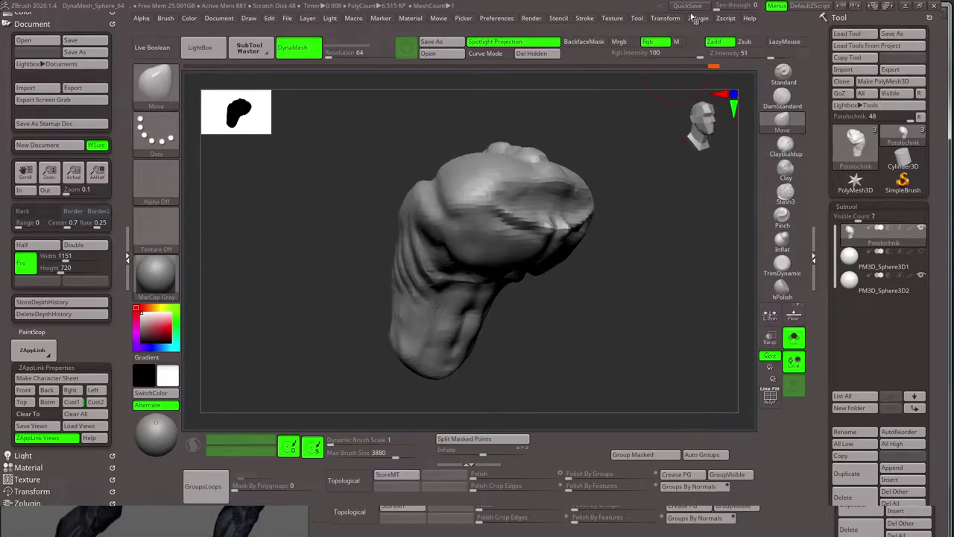
{"action": "left_click", "coordinate": [794, 338]}
{"action": "mouse_move", "coordinate": [716, 313]}
{"action": "left_mouse_down"}
{"action": "mouse_move", "coordinate": [639, 273]}
{"action": "mouse_move", "coordinate": [711, 283]}
{"action": "left_mouse_up"}
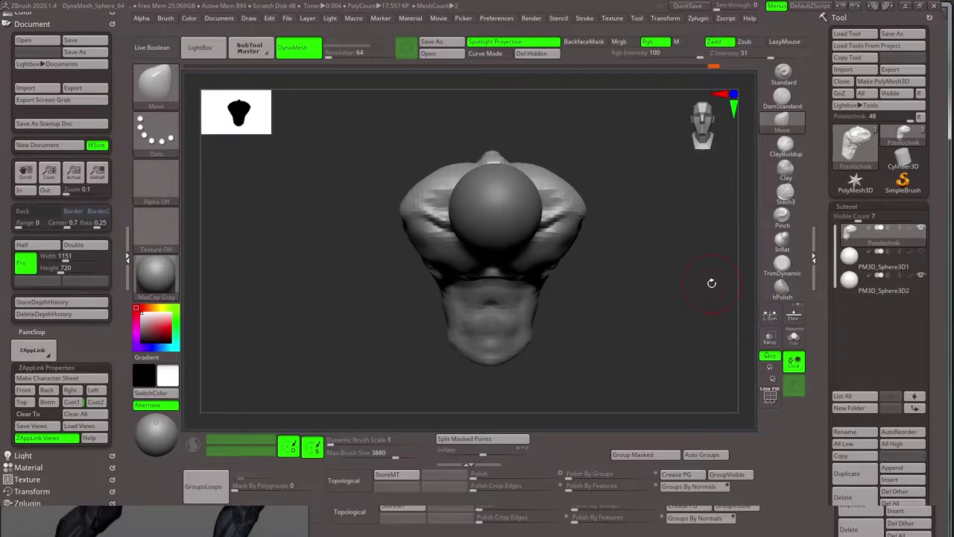
{"action": "scroll", "coordinate": [826, 276], "scroll_direction": "down", "scroll_amount": 3}
{"action": "left_click", "coordinate": [847, 346]}
{"action": "key", "text": "w"}
{"action": "mouse_move", "coordinate": [656, 223]}
{"action": "left_mouse_down"}
{"action": "mouse_move", "coordinate": [504, 317]}
{"action": "mouse_move", "coordinate": [633, 171]}
{"action": "mouse_move", "coordinate": [492, 322]}
{"action": "left_mouse_up"}
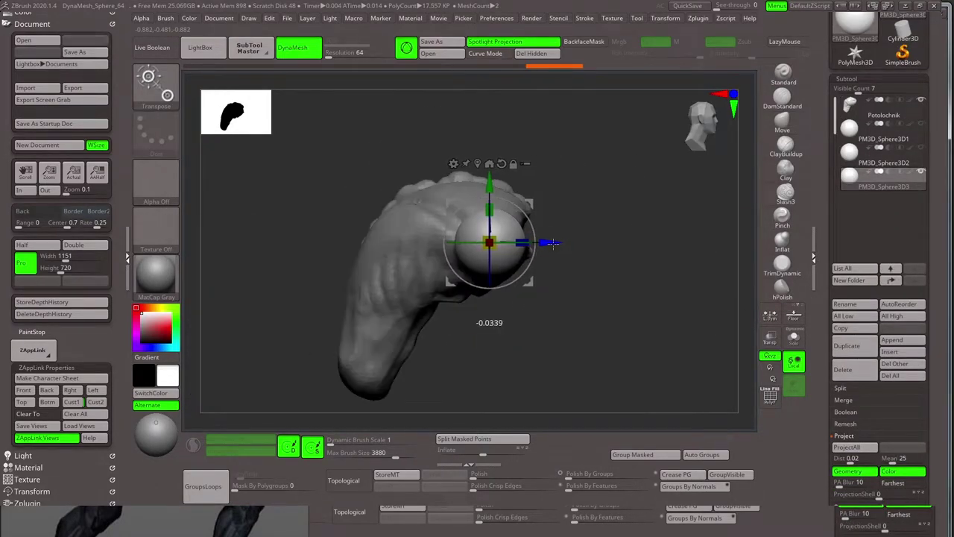
{"action": "key", "text": "q"}
{"action": "scroll", "coordinate": [899, 107], "scroll_direction": "down", "scroll_amount": 2}
{"action": "key", "text": "w"}
{"action": "left_click", "coordinate": [503, 226], "text": "ctrl"}
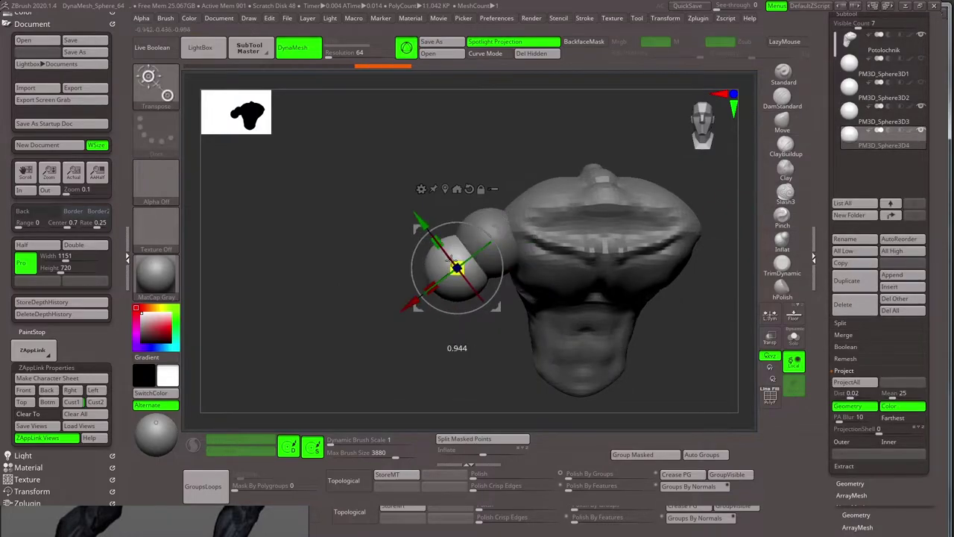
- Reposition and rescale the reference image over the model
{"action": "left_click", "coordinate": [27, 480]}
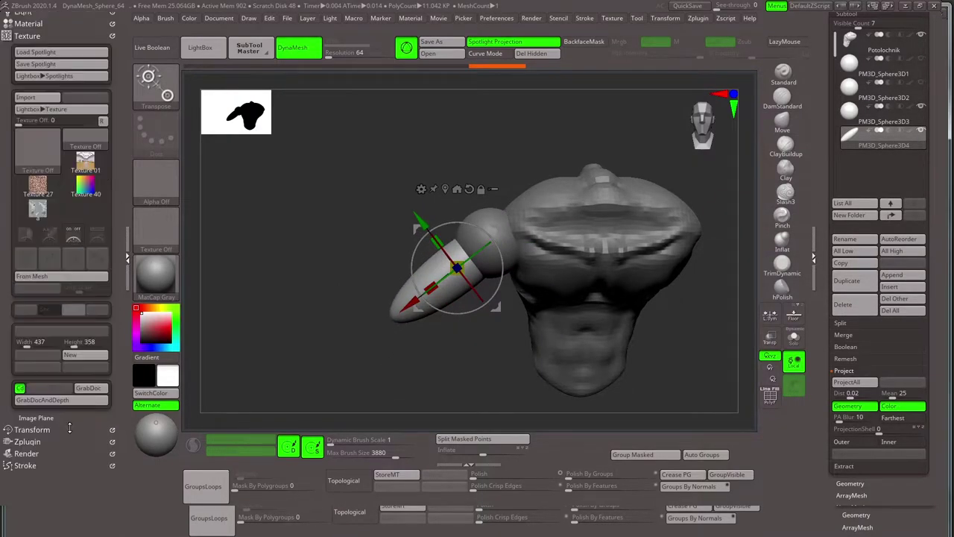
{"action": "left_click", "coordinate": [34, 442]}
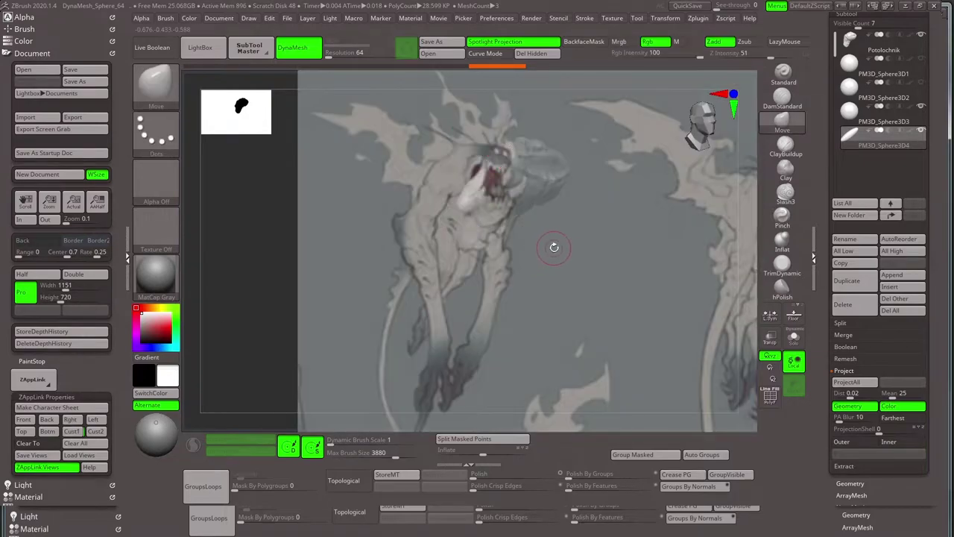
{"action": "key", "text": "z"}
{"action": "left_click_drag", "start_coordinate": [551, 246], "coordinate": [544, 262]}
{"action": "key", "text": "z"}
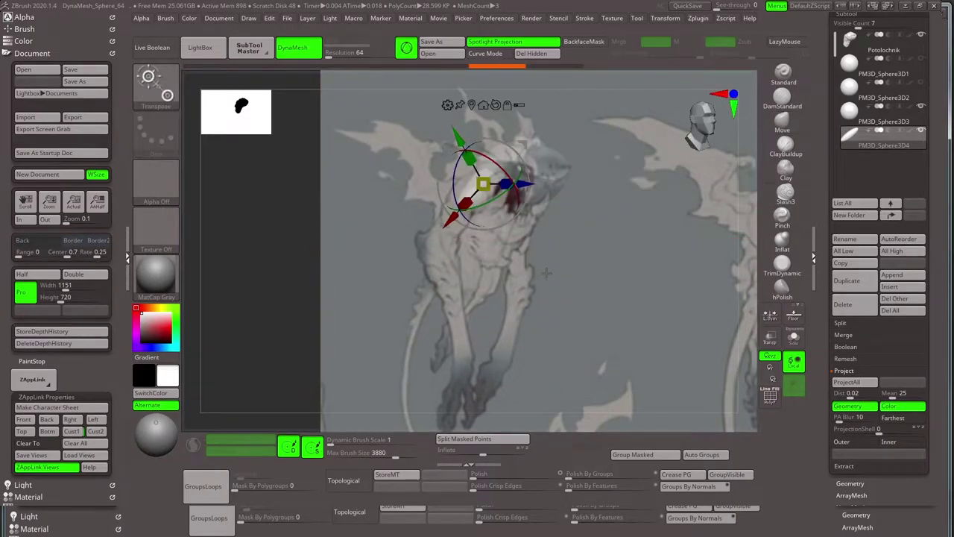
{"action": "key", "text": "shift+z"}
{"action": "key", "text": "shift+z"}
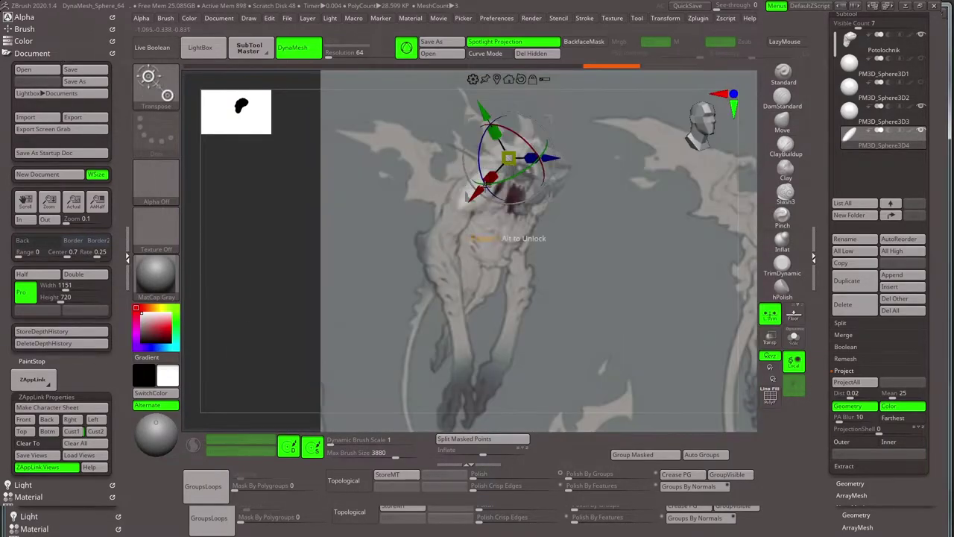
- Angle the PM3D_Sphere3D5 forearm to hang from the elbow, then select PM3D_Sphere3D1
{"action": "key", "text": "shift+z"}
{"action": "left_click", "coordinate": [413, 223], "text": "alt"}
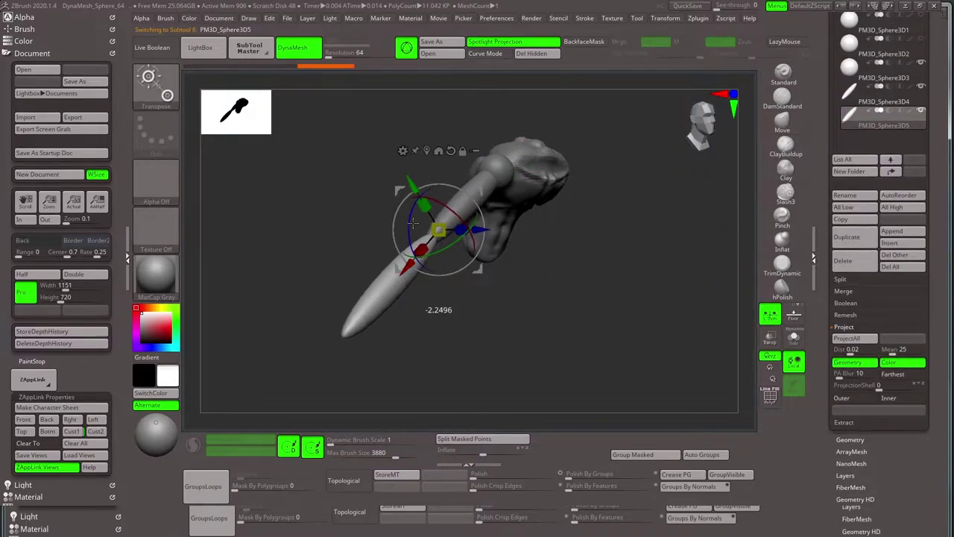
{"action": "key", "text": "shift+z"}
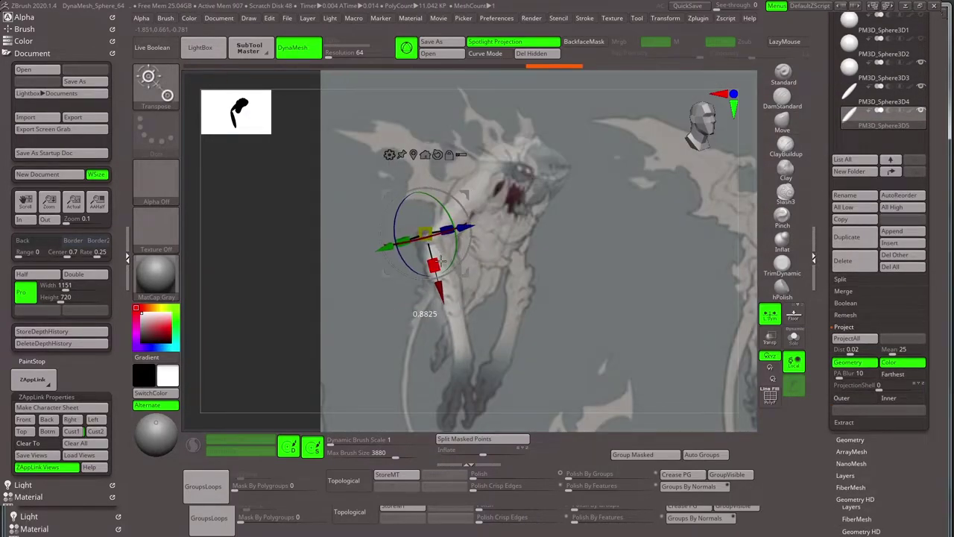
{"action": "key", "text": "shift+z"}
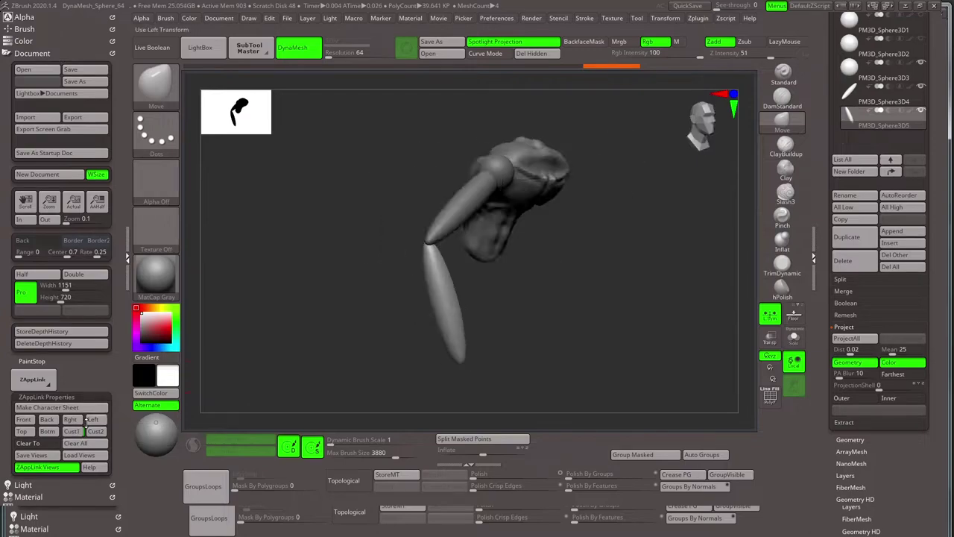
{"action": "key", "text": "shift+z"}
{"action": "key", "text": "shift+z"}
{"action": "key", "text": "Up"}
{"action": "key", "text": "Up"}
{"action": "key", "text": "Up"}
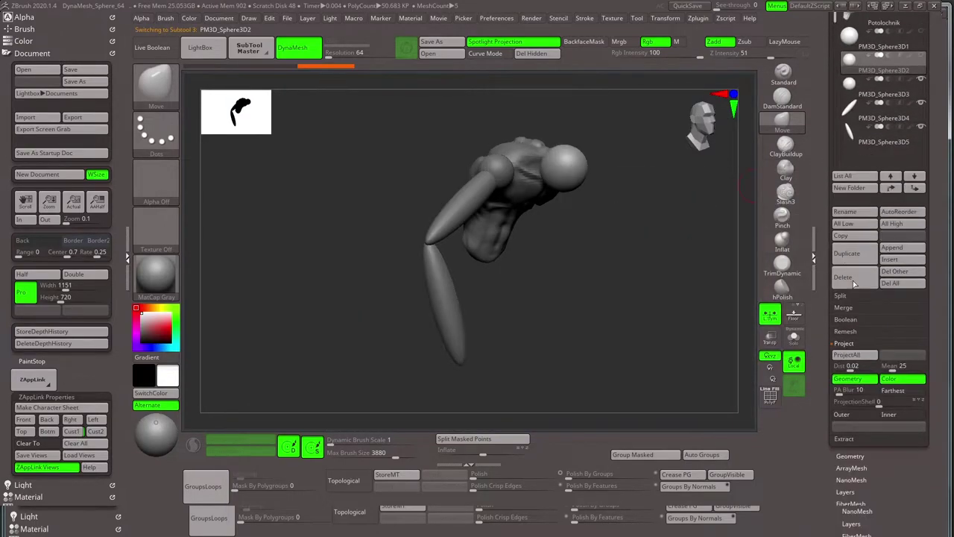
{"action": "scroll", "coordinate": [855, 283], "scroll_direction": "up", "scroll_amount": 2}
- Turn on the polyframe and build up the lower end of the torso
{"action": "key", "text": "w"}
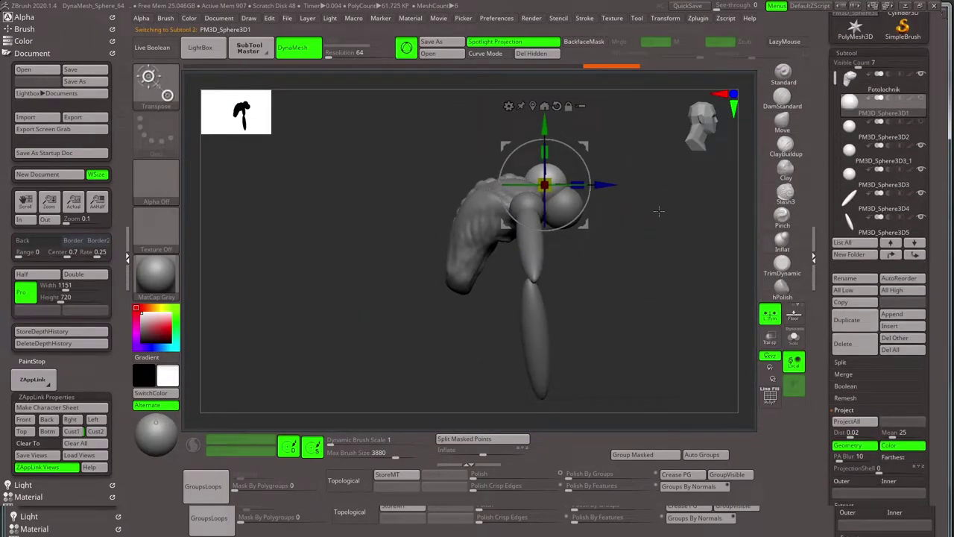
{"action": "key", "text": "q"}
{"action": "mouse_move", "coordinate": [636, 199]}
{"action": "left_mouse_down"}
{"action": "mouse_move", "coordinate": [442, 366]}
{"action": "mouse_move", "coordinate": [454, 349]}
{"action": "left_mouse_up"}
{"action": "key", "text": "shift+f"}
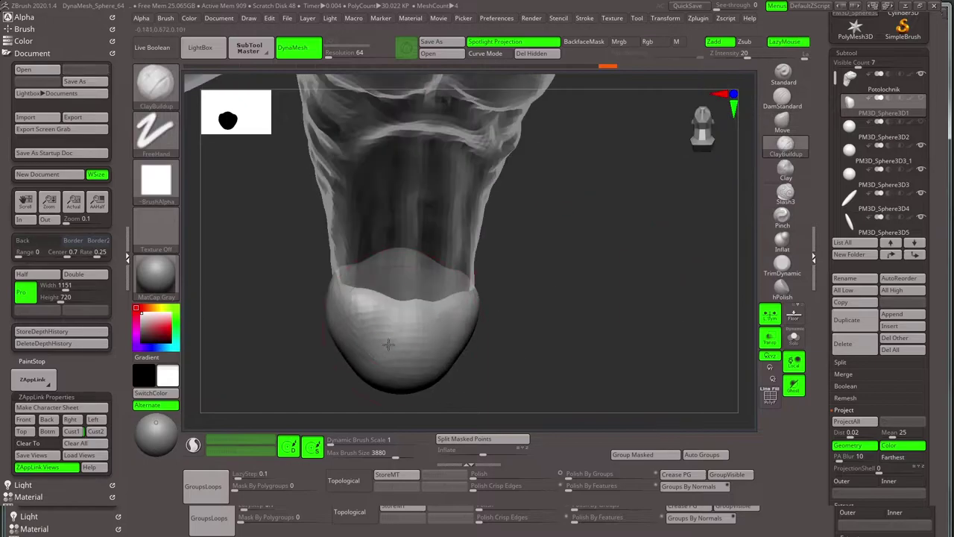
{"action": "mouse_move", "coordinate": [530, 289]}
{"action": "left_mouse_down"}
{"action": "mouse_move", "coordinate": [525, 305]}
{"action": "mouse_move", "coordinate": [385, 304]}
{"action": "left_mouse_up"}
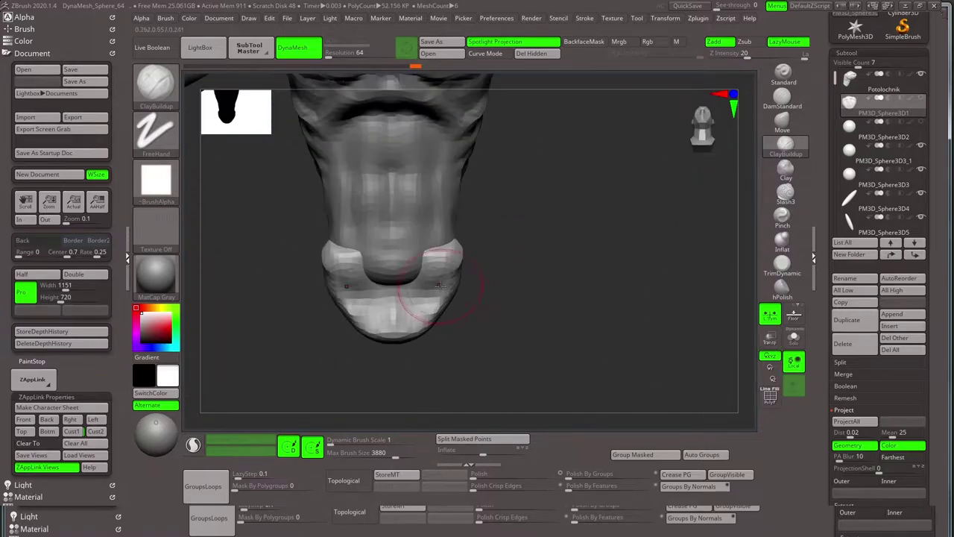
{"action": "left_click_drag", "start_coordinate": [376, 283], "coordinate": [294, 330]}
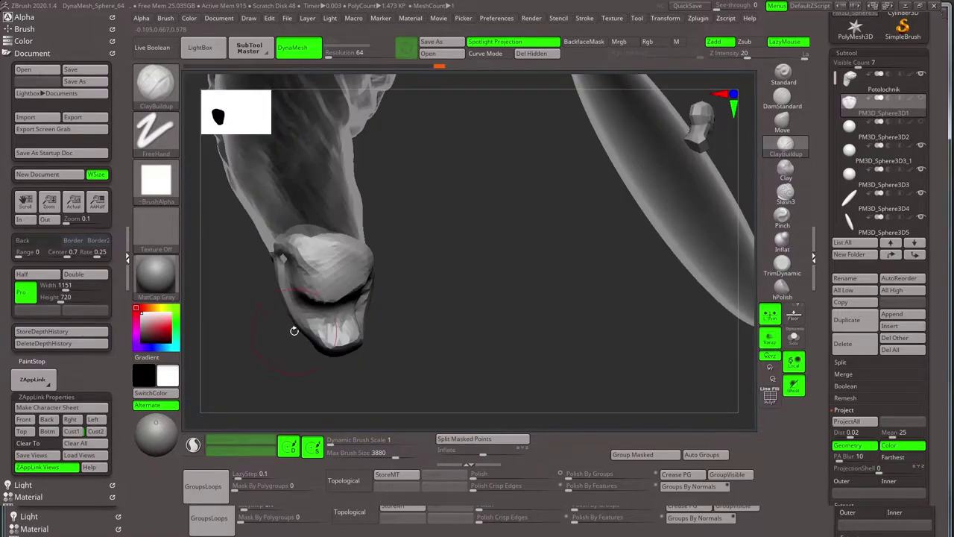
{"action": "left_click_drag", "start_coordinate": [299, 248], "coordinate": [431, 320]}
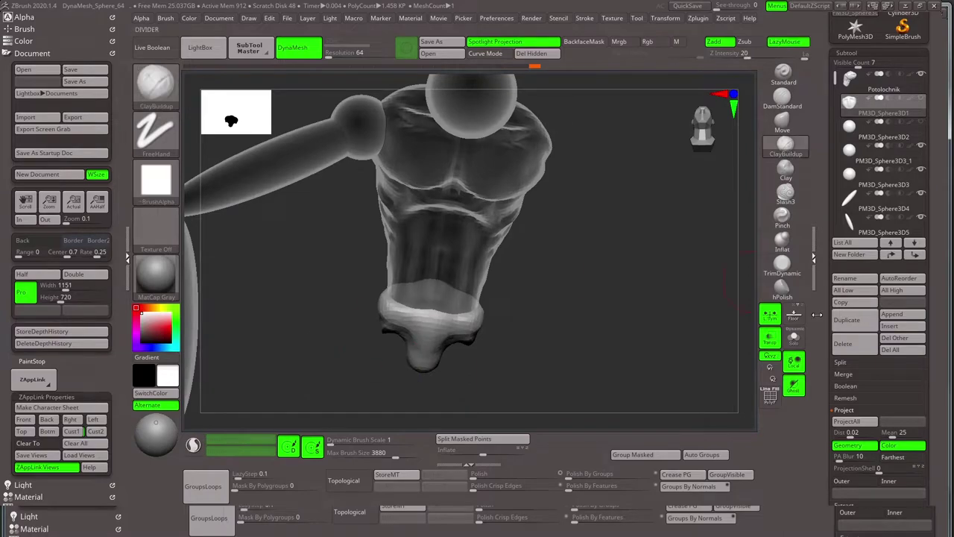
{"action": "key", "text": "f"}
{"action": "mouse_move", "coordinate": [494, 283]}
{"action": "left_mouse_down"}
{"action": "mouse_move", "coordinate": [574, 299]}
{"action": "mouse_move", "coordinate": [432, 315]}
{"action": "left_mouse_up"}
- Solo the egg-shaped shoulder piece and sculpt muscle strands with ClayBuildup and LazyMouse
{"action": "left_click", "coordinate": [72, 430]}
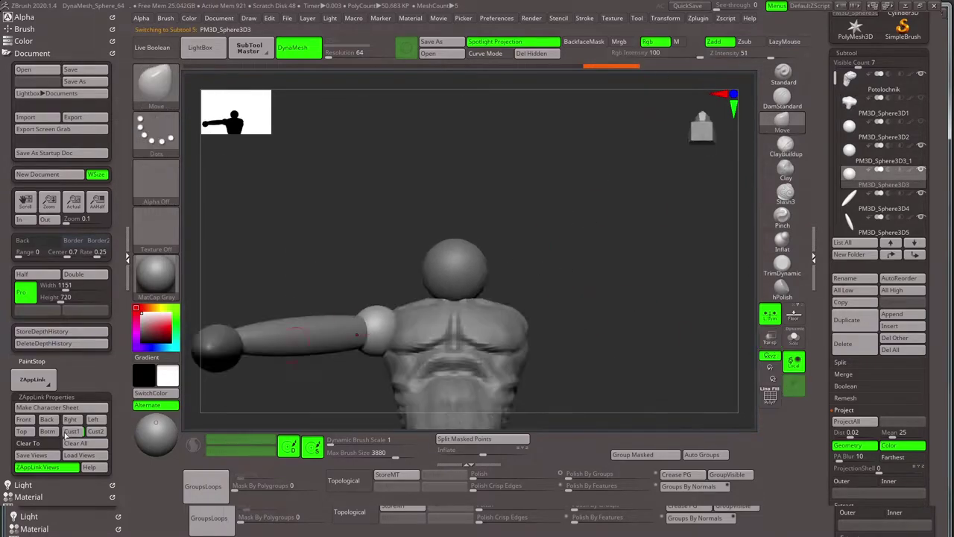
{"action": "mouse_move", "coordinate": [566, 246]}
{"action": "left_mouse_down"}
{"action": "mouse_move", "coordinate": [613, 219]}
{"action": "mouse_move", "coordinate": [667, 299]}
{"action": "mouse_move", "coordinate": [409, 354]}
{"action": "mouse_move", "coordinate": [448, 309]}
{"action": "mouse_move", "coordinate": [477, 337]}
{"action": "mouse_move", "coordinate": [601, 312]}
{"action": "mouse_move", "coordinate": [485, 277]}
{"action": "mouse_move", "coordinate": [502, 260]}
{"action": "mouse_move", "coordinate": [699, 242]}
{"action": "mouse_move", "coordinate": [470, 295]}
{"action": "mouse_move", "coordinate": [550, 266]}
{"action": "mouse_move", "coordinate": [521, 281]}
{"action": "left_mouse_up"}
{"action": "key", "text": "b"}
{"action": "key", "text": "c"}
{"action": "key", "text": "b"}
{"action": "left_click_drag", "start_coordinate": [504, 336], "coordinate": [554, 245]}
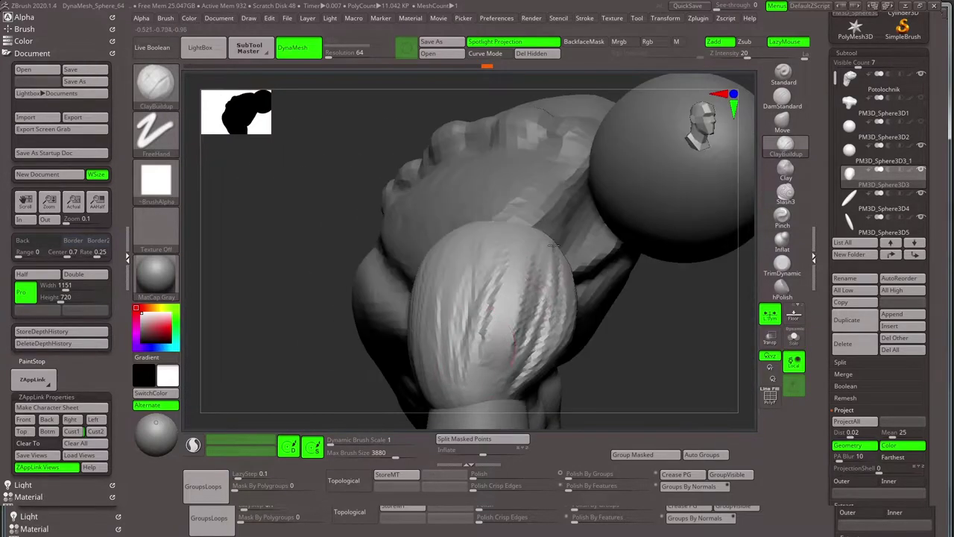
{"action": "key", "text": "shift+alt+s"}
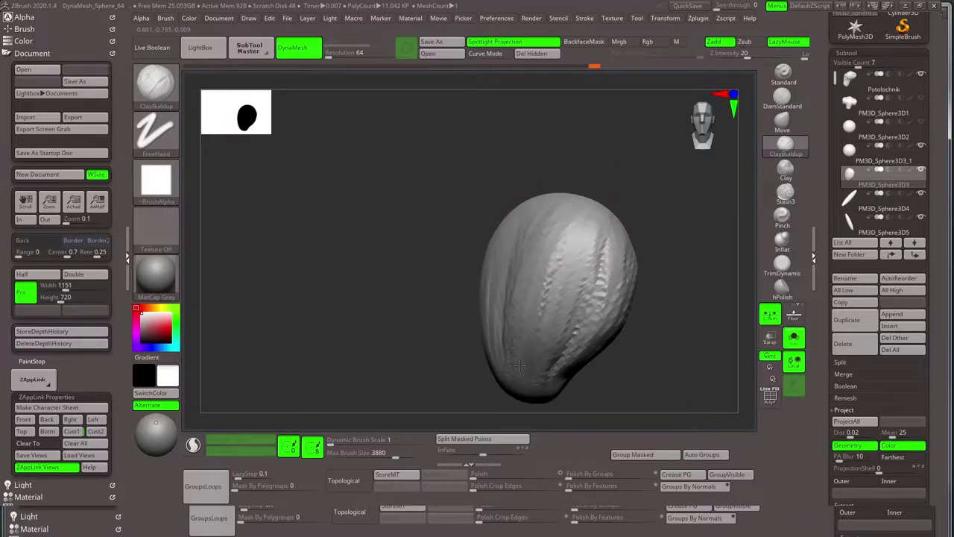
{"action": "left_click_drag", "start_coordinate": [537, 353], "coordinate": [648, 239]}
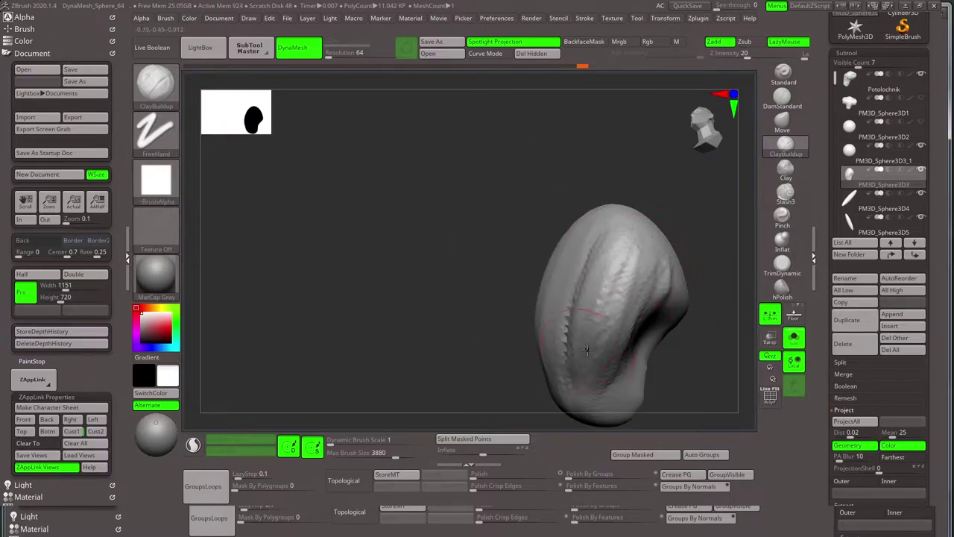
{"action": "left_click_drag", "start_coordinate": [605, 314], "coordinate": [605, 343]}
{"action": "mouse_move", "coordinate": [548, 296]}
{"action": "left_mouse_down"}
{"action": "mouse_move", "coordinate": [673, 211]}
{"action": "mouse_move", "coordinate": [481, 365]}
{"action": "mouse_move", "coordinate": [448, 277]}
{"action": "mouse_move", "coordinate": [456, 319]}
{"action": "mouse_move", "coordinate": [426, 251]}
{"action": "mouse_move", "coordinate": [415, 314]}
{"action": "left_mouse_up"}
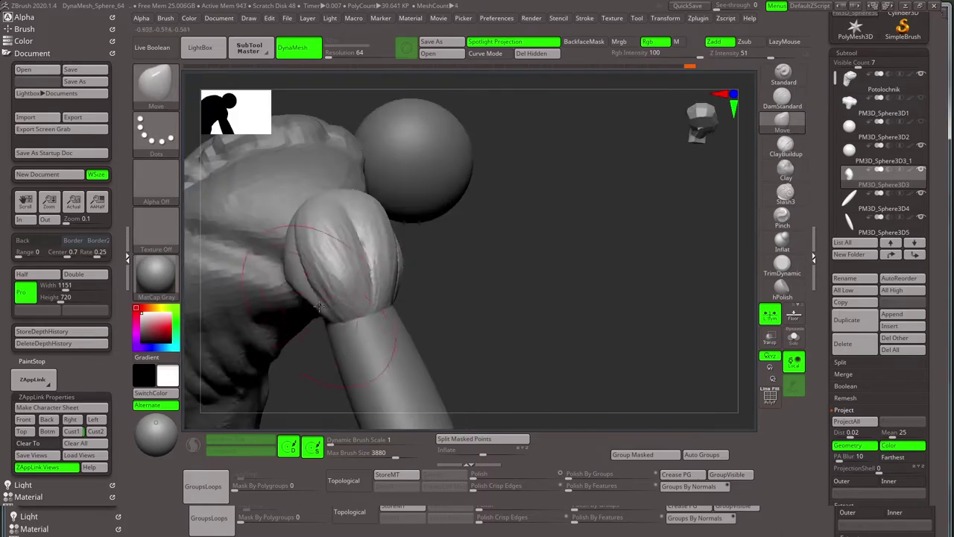
{"action": "mouse_move", "coordinate": [319, 306]}
{"action": "left_mouse_down"}
{"action": "mouse_move", "coordinate": [478, 308]}
{"action": "mouse_move", "coordinate": [775, 343]}
{"action": "mouse_move", "coordinate": [373, 341]}
{"action": "mouse_move", "coordinate": [500, 247]}
{"action": "mouse_move", "coordinate": [522, 298]}
{"action": "mouse_move", "coordinate": [772, 341]}
{"action": "mouse_move", "coordinate": [622, 277]}
{"action": "left_mouse_up"}
{"action": "left_click", "coordinate": [72, 432]}
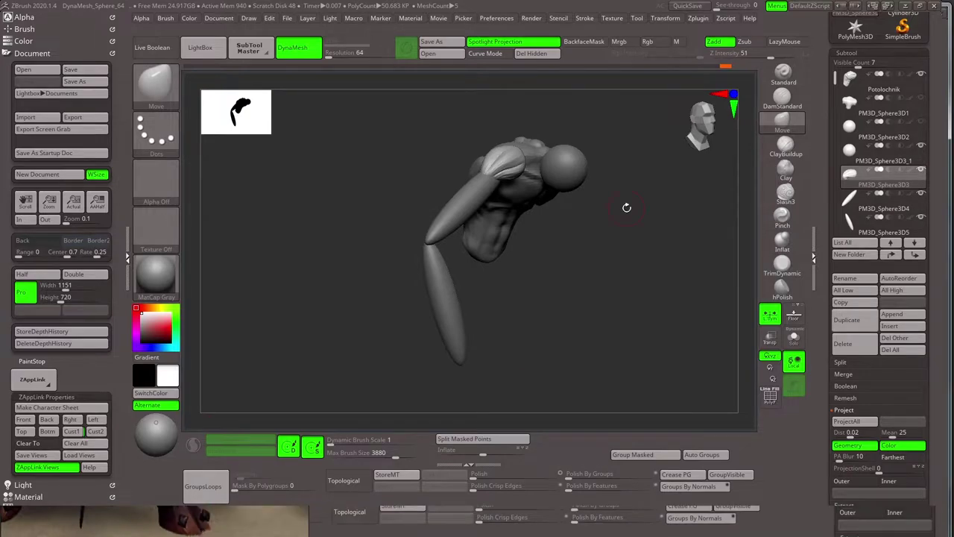
- Reframe the view on the torso so the arm hangs down in view
{"action": "left_click_drag", "start_coordinate": [626, 207], "coordinate": [648, 198]}
{"action": "key", "text": "w"}
{"action": "left_click_drag", "start_coordinate": [698, 279], "coordinate": [484, 218]}
{"action": "mouse_move", "coordinate": [552, 283]}
{"action": "left_mouse_down"}
{"action": "mouse_move", "coordinate": [590, 241]}
{"action": "mouse_move", "coordinate": [543, 228]}
{"action": "left_mouse_up"}
{"action": "key", "text": "q"}
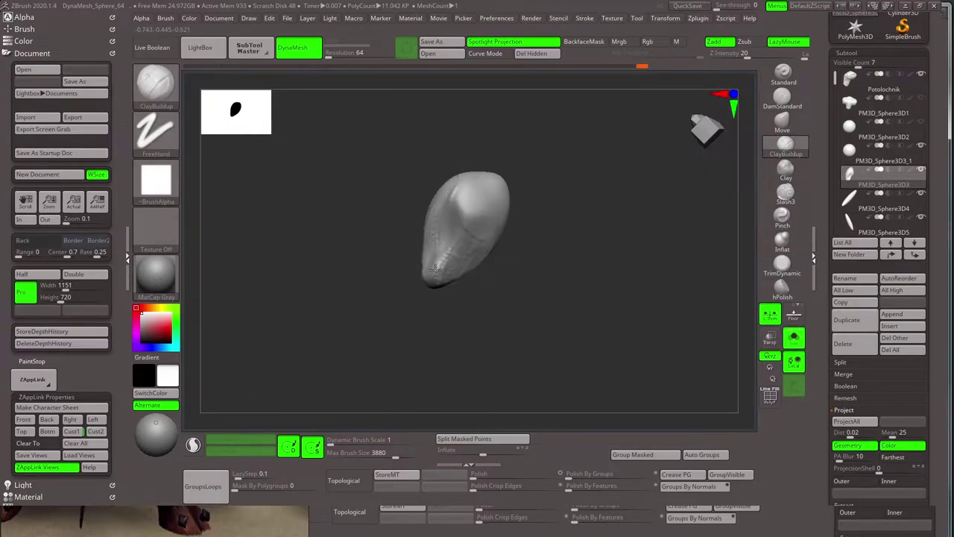
- Turn the egg-shaped piece to inspect it and QuickSave the model
{"action": "left_click_drag", "start_coordinate": [468, 213], "coordinate": [450, 267]}
{"action": "left_click_drag", "start_coordinate": [462, 235], "coordinate": [464, 187]}
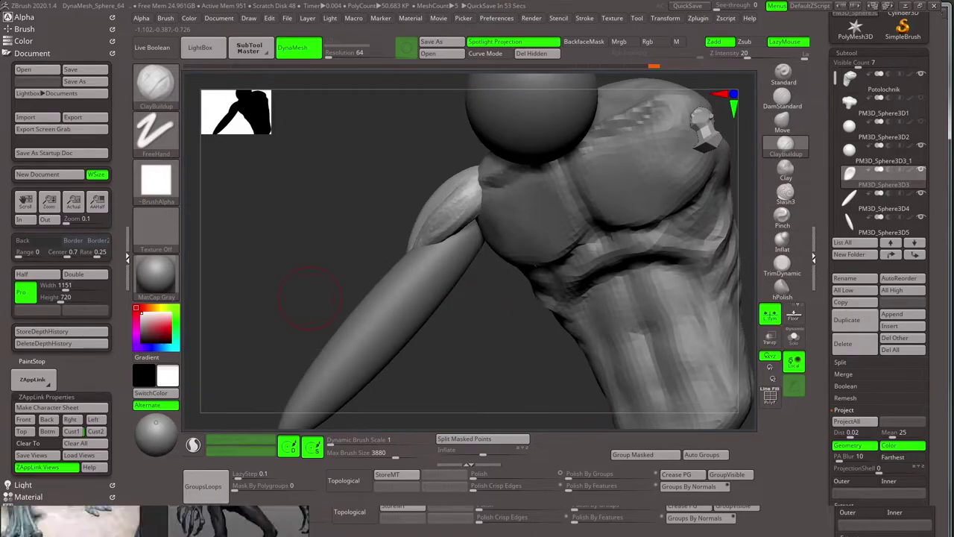
{"action": "left_click", "coordinate": [688, 6]}
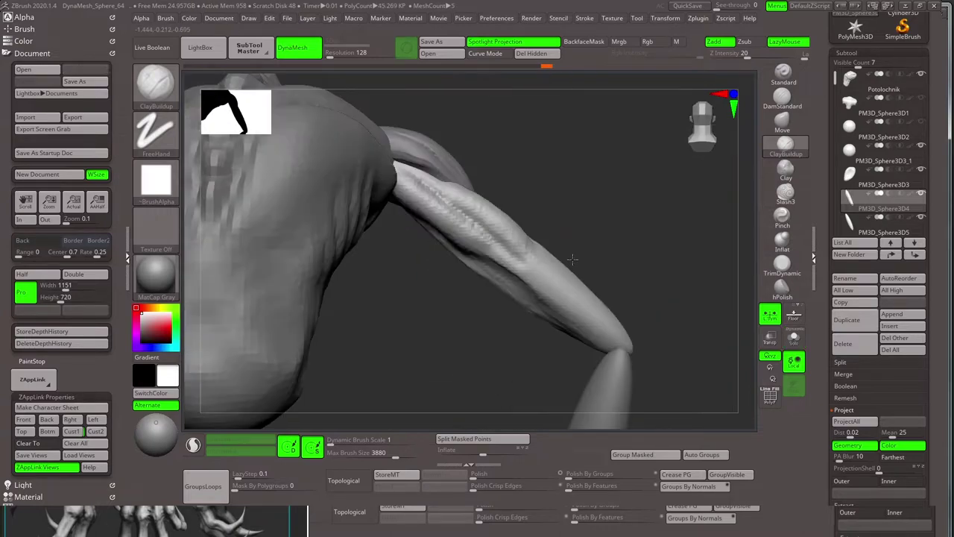
- Switch to the Move brush, show all subtools again and frame the upper arm on the figure
{"action": "left_click", "coordinate": [772, 134]}
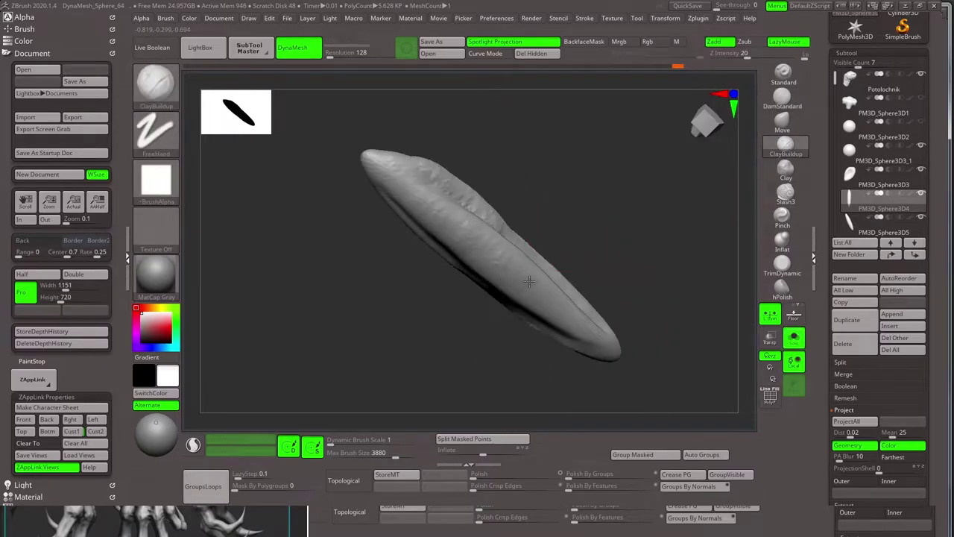
{"action": "left_click_drag", "start_coordinate": [601, 215], "coordinate": [555, 249]}
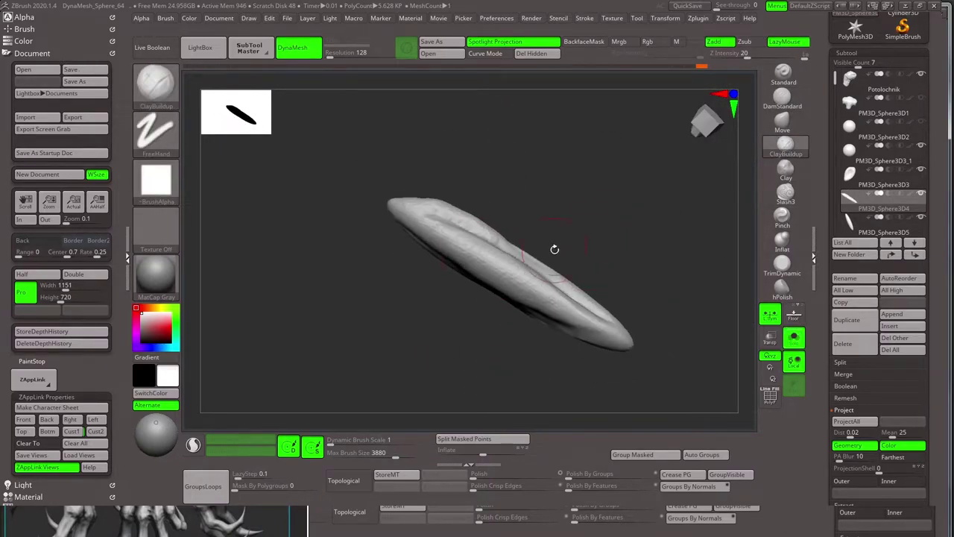
{"action": "mouse_move", "coordinate": [425, 220]}
{"action": "left_mouse_down"}
{"action": "mouse_move", "coordinate": [619, 219]}
{"action": "mouse_move", "coordinate": [694, 272]}
{"action": "mouse_move", "coordinate": [558, 295]}
{"action": "mouse_move", "coordinate": [628, 230]}
{"action": "mouse_move", "coordinate": [619, 201]}
{"action": "left_mouse_up"}
{"action": "mouse_move", "coordinate": [552, 244]}
{"action": "left_mouse_down"}
{"action": "mouse_move", "coordinate": [633, 239]}
{"action": "mouse_move", "coordinate": [605, 276]}
{"action": "mouse_move", "coordinate": [595, 260]}
{"action": "mouse_move", "coordinate": [231, 348]}
{"action": "left_mouse_up"}
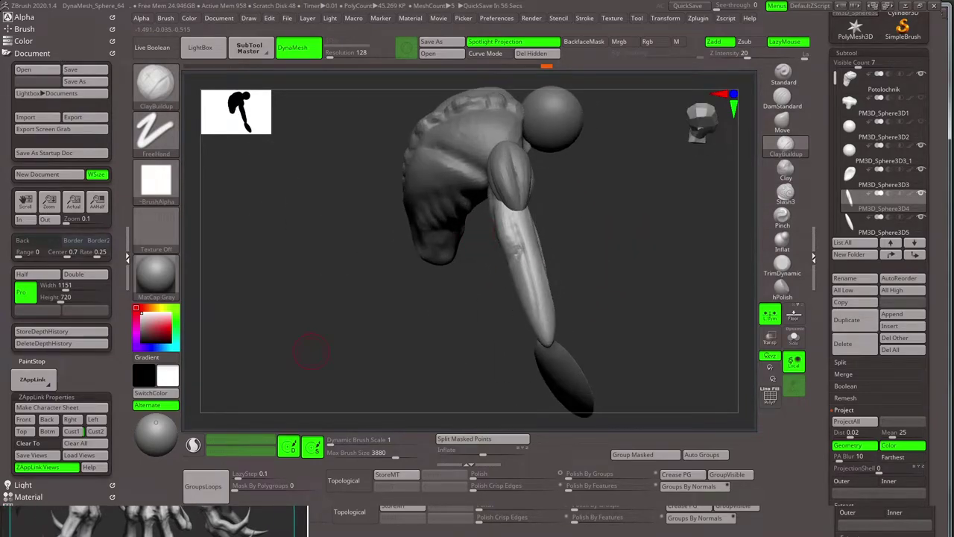
{"action": "mouse_move", "coordinate": [312, 350]}
{"action": "left_mouse_down"}
{"action": "mouse_move", "coordinate": [625, 236]}
{"action": "mouse_move", "coordinate": [525, 189]}
{"action": "left_mouse_up"}
- Carve grooves between the upper-arm muscles with DamStandard in Zsub, then set ClayBuildup intensity to 20
{"action": "key", "text": "b"}
{"action": "key", "text": "d"}
{"action": "key", "text": "s"}
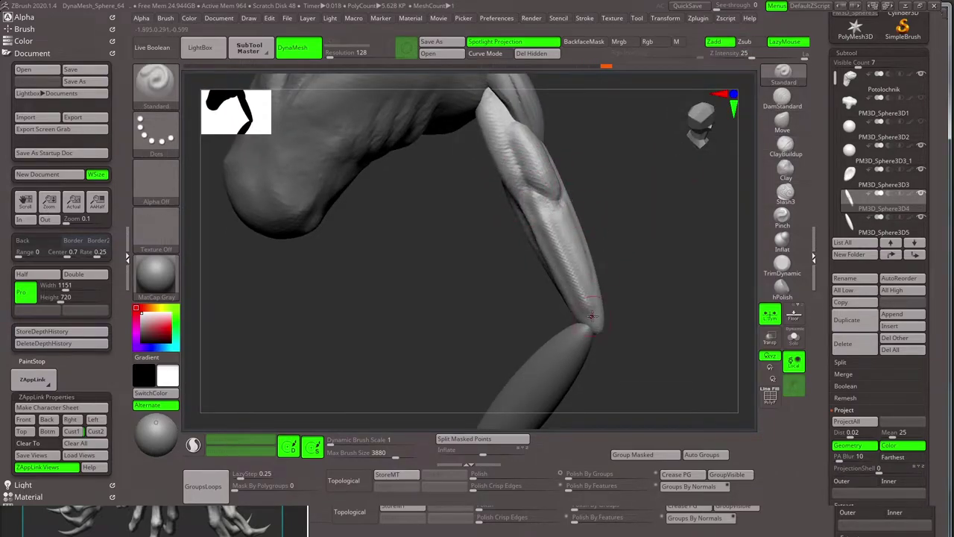
{"action": "mouse_move", "coordinate": [591, 317]}
{"action": "left_mouse_down"}
{"action": "mouse_move", "coordinate": [682, 149]}
{"action": "mouse_move", "coordinate": [522, 214]}
{"action": "left_mouse_up"}
{"action": "key", "text": "b"}
{"action": "key", "text": "c"}
{"action": "key", "text": "b"}
{"action": "mouse_move", "coordinate": [556, 267]}
{"action": "left_mouse_down"}
{"action": "mouse_move", "coordinate": [661, 234]}
{"action": "mouse_move", "coordinate": [666, 277]}
{"action": "mouse_move", "coordinate": [648, 246]}
{"action": "mouse_move", "coordinate": [576, 230]}
{"action": "left_mouse_up"}
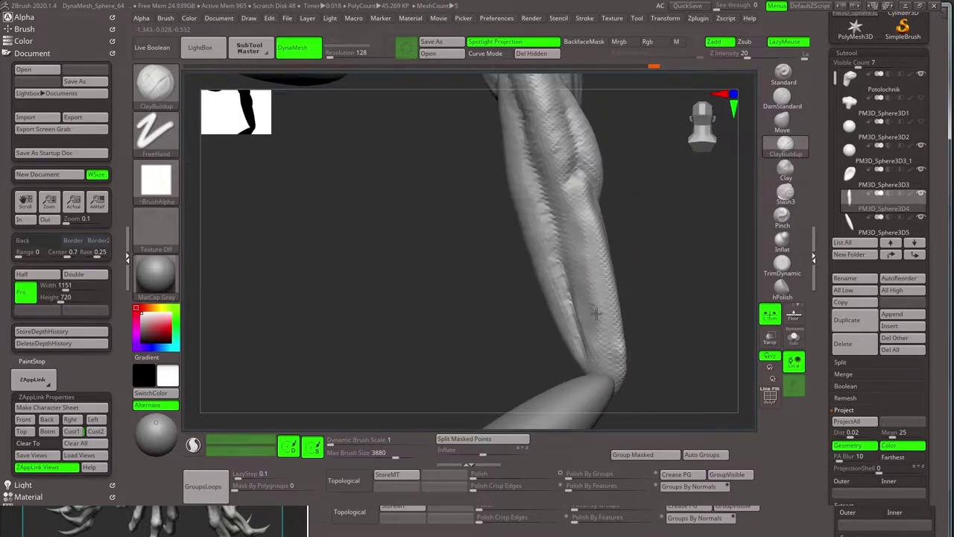
- Build up clay and flatten planes on the upper arm with ClayBuildup and TrimDynamic
{"action": "left_click", "coordinate": [786, 146]}
{"action": "mouse_move", "coordinate": [716, 179]}
{"action": "left_mouse_down"}
{"action": "mouse_move", "coordinate": [641, 217]}
{"action": "mouse_move", "coordinate": [603, 282]}
{"action": "mouse_move", "coordinate": [579, 283]}
{"action": "mouse_move", "coordinate": [589, 222]}
{"action": "mouse_move", "coordinate": [577, 273]}
{"action": "mouse_move", "coordinate": [576, 259]}
{"action": "left_mouse_up"}
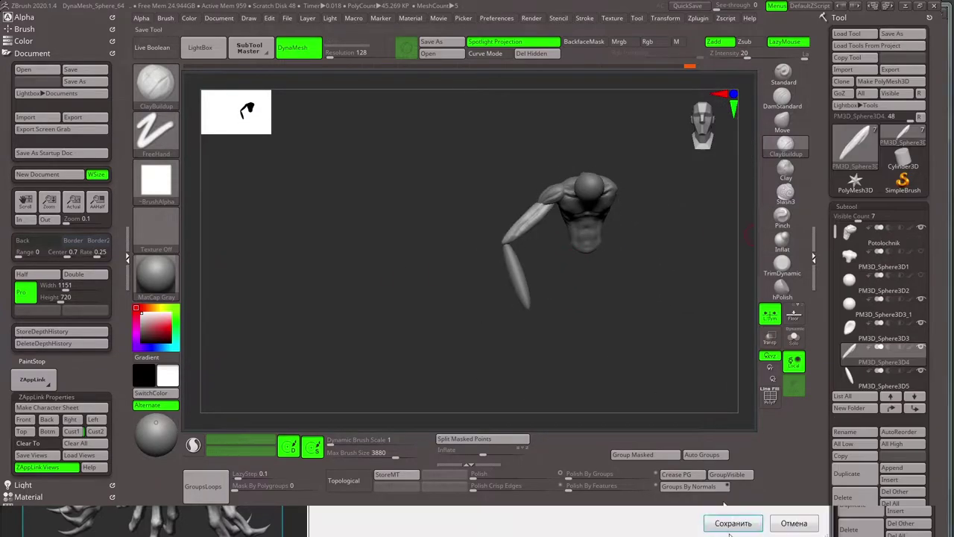
{"action": "mouse_move", "coordinate": [730, 214]}
{"action": "left_mouse_down"}
{"action": "mouse_move", "coordinate": [565, 294]}
{"action": "mouse_move", "coordinate": [649, 271]}
{"action": "mouse_move", "coordinate": [654, 290]}
{"action": "mouse_move", "coordinate": [614, 286]}
{"action": "mouse_move", "coordinate": [619, 234]}
{"action": "left_mouse_up"}
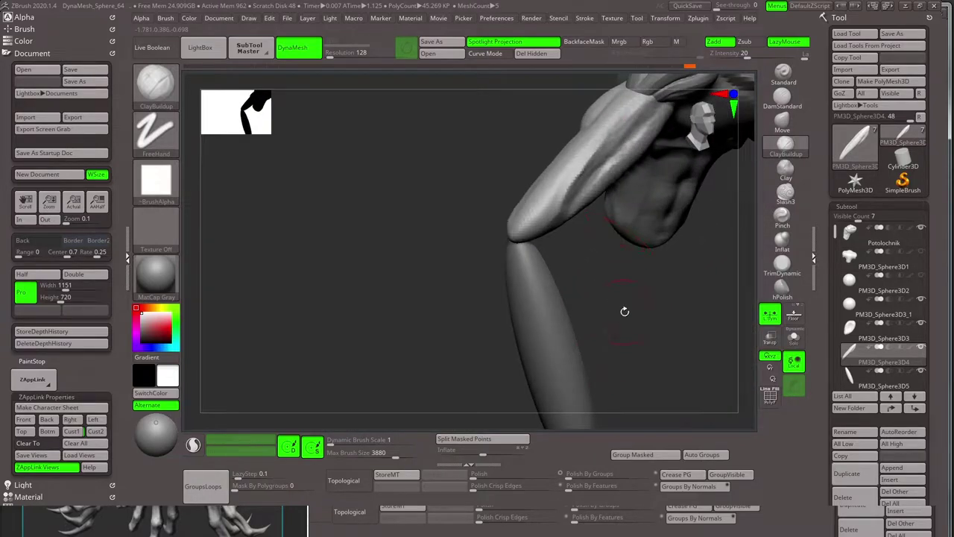
{"action": "mouse_move", "coordinate": [625, 311]}
{"action": "left_mouse_down"}
{"action": "mouse_move", "coordinate": [654, 348]}
{"action": "mouse_move", "coordinate": [627, 313]}
{"action": "mouse_move", "coordinate": [593, 296]}
{"action": "left_mouse_up"}
{"action": "left_click", "coordinate": [782, 263]}
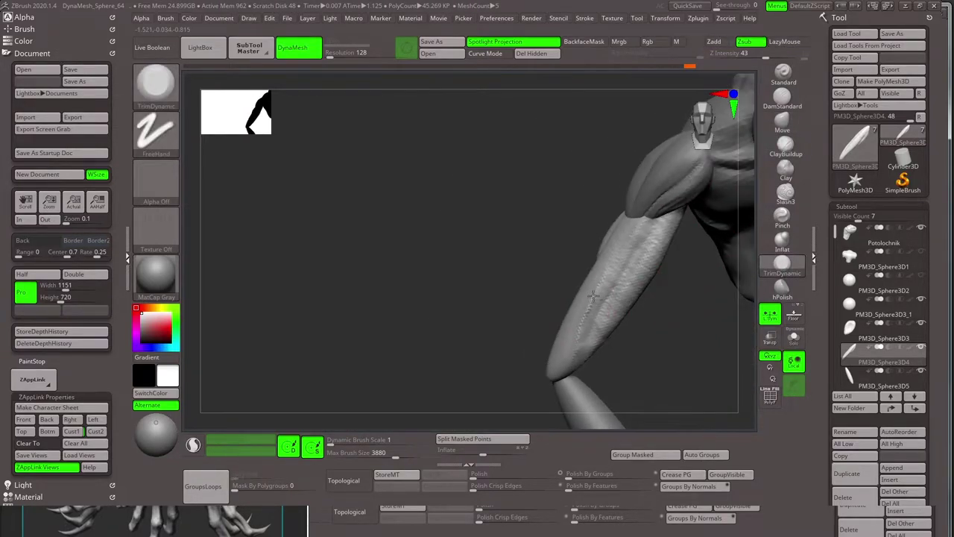
{"action": "left_click_drag", "start_coordinate": [648, 337], "coordinate": [584, 262]}
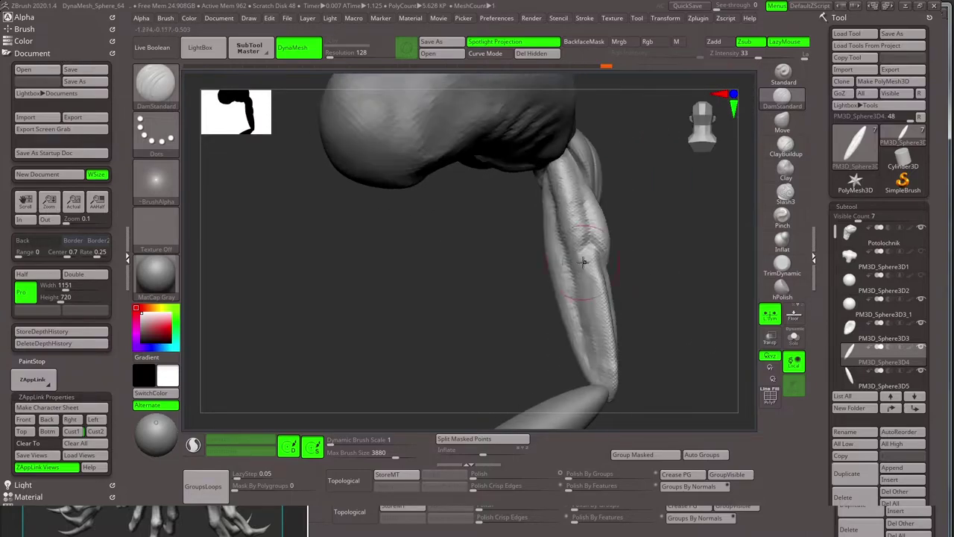
{"action": "mouse_move", "coordinate": [599, 337]}
{"action": "left_mouse_down"}
{"action": "mouse_move", "coordinate": [618, 288]}
{"action": "mouse_move", "coordinate": [662, 274]}
{"action": "mouse_move", "coordinate": [553, 306]}
{"action": "mouse_move", "coordinate": [573, 265]}
{"action": "left_mouse_up"}
{"action": "key", "text": "s"}
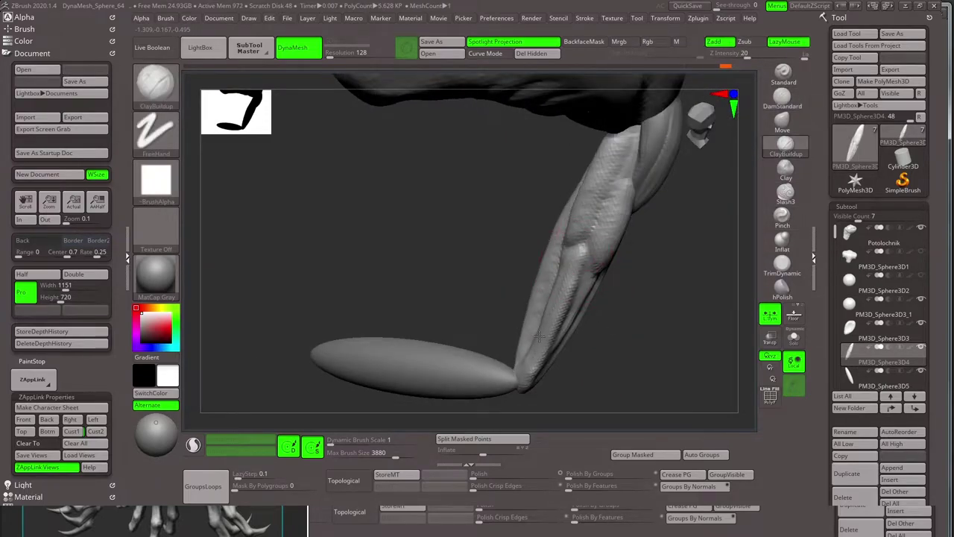
{"action": "mouse_move", "coordinate": [538, 337]}
{"action": "left_mouse_down"}
{"action": "mouse_move", "coordinate": [516, 312]}
{"action": "mouse_move", "coordinate": [555, 315]}
{"action": "left_mouse_up"}
- Select the forearm subtool, align the transform gizmo along it and show it in Solo
{"action": "left_click", "coordinate": [517, 312], "text": "alt"}
{"action": "key", "text": "w"}
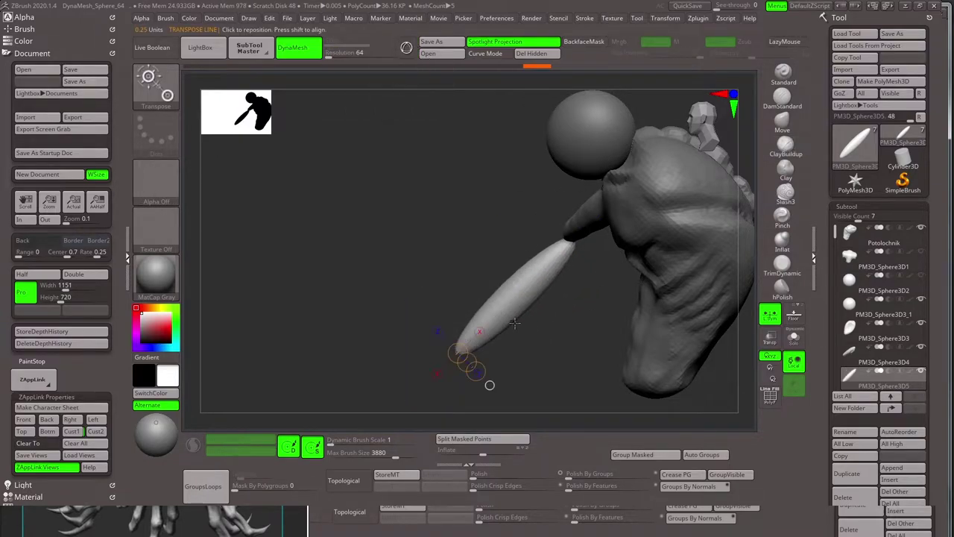
{"action": "left_click", "coordinate": [93, 200]}
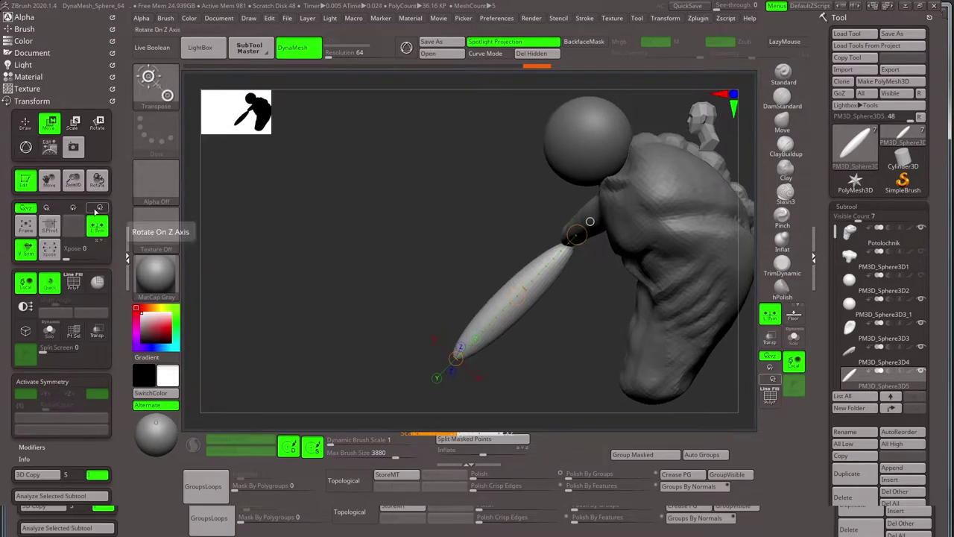
{"action": "left_click_drag", "start_coordinate": [571, 264], "coordinate": [567, 242]}
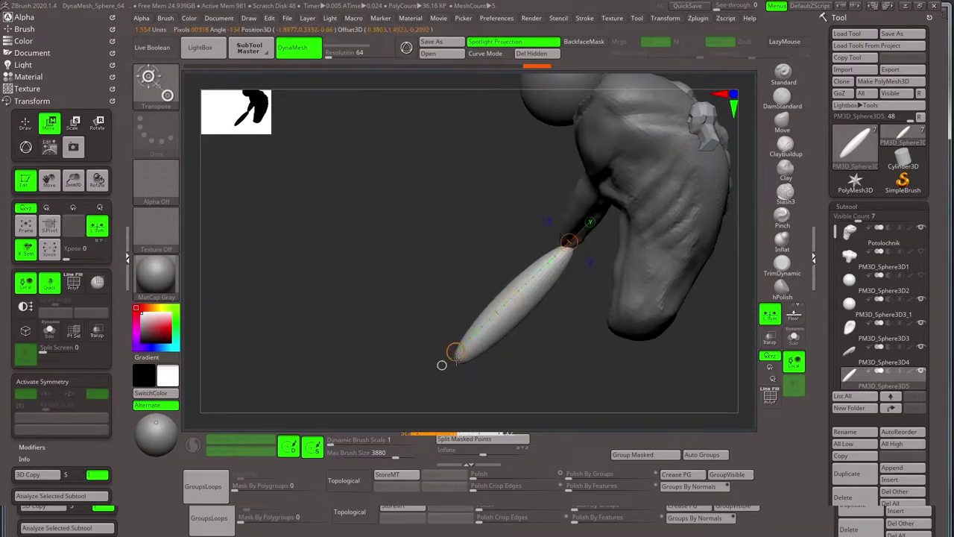
{"action": "mouse_move", "coordinate": [442, 365]}
{"action": "left_mouse_down"}
{"action": "mouse_move", "coordinate": [473, 288]}
{"action": "mouse_move", "coordinate": [411, 417]}
{"action": "mouse_move", "coordinate": [560, 216]}
{"action": "mouse_move", "coordinate": [450, 364]}
{"action": "left_mouse_up"}
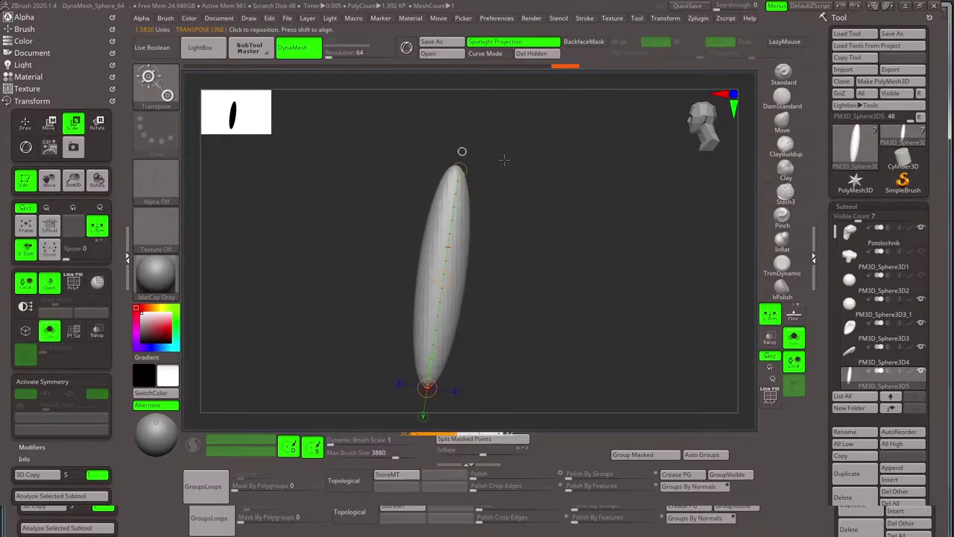
- Check the forearm against the body, then scale it up slightly with the gizmo
{"action": "key", "text": "q"}
{"action": "left_click_drag", "start_coordinate": [504, 160], "coordinate": [473, 304]}
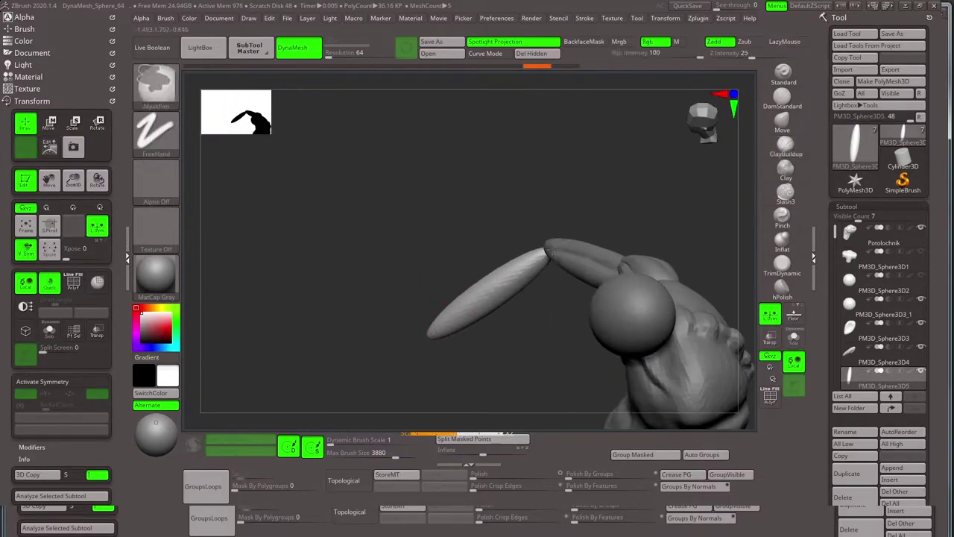
{"action": "key", "text": "w"}
{"action": "key", "text": "q"}
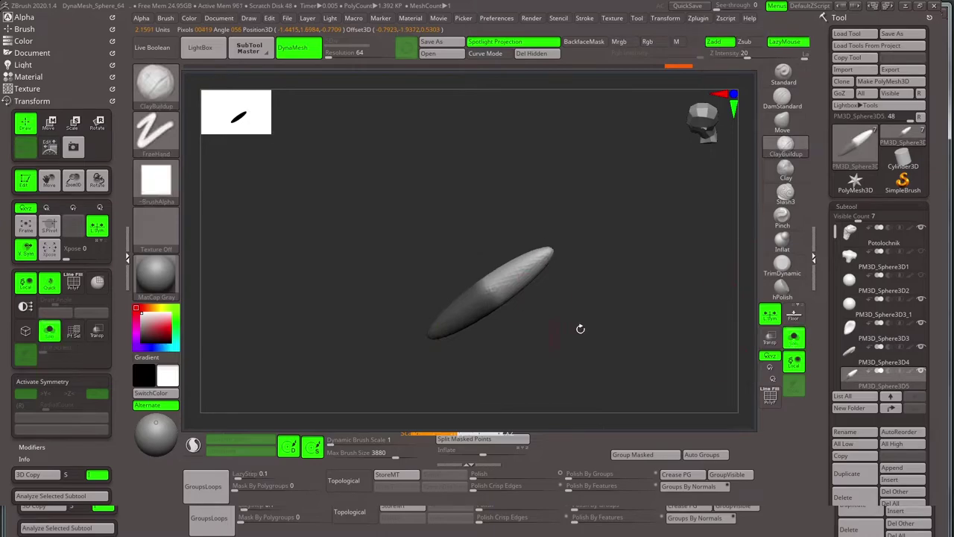
{"action": "key", "text": "w"}
{"action": "left_click_drag", "start_coordinate": [579, 328], "coordinate": [537, 283]}
{"action": "key", "text": "q"}
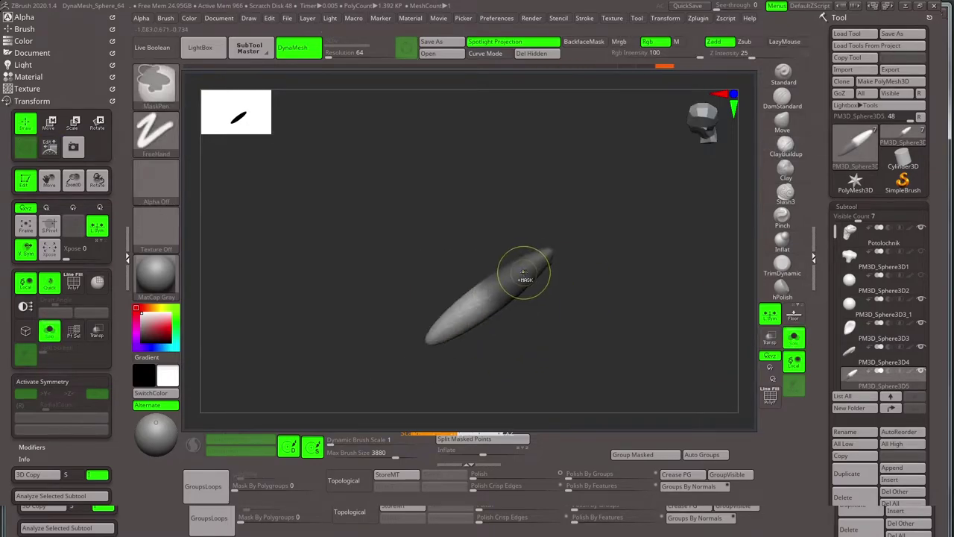
{"action": "key", "text": "w"}
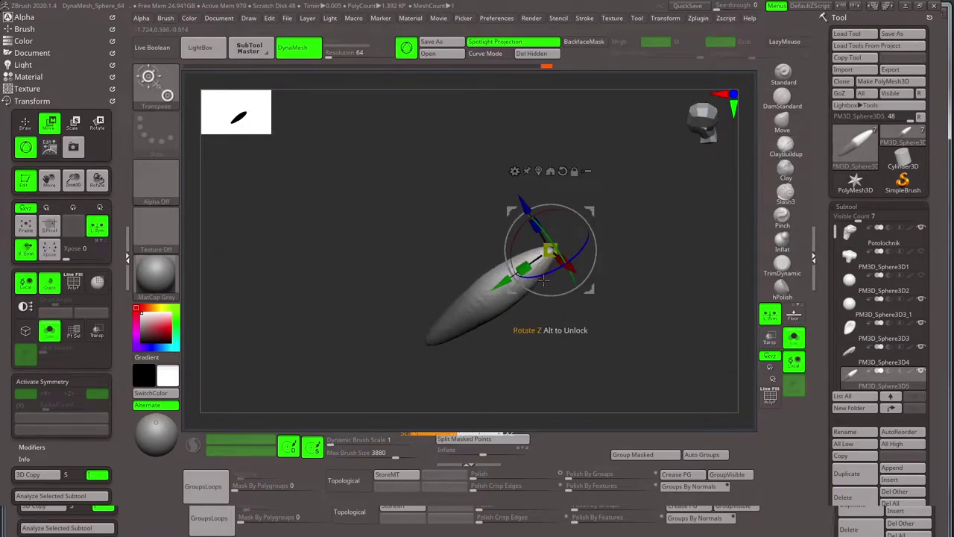
{"action": "left_click_drag", "start_coordinate": [549, 249], "coordinate": [549, 233]}
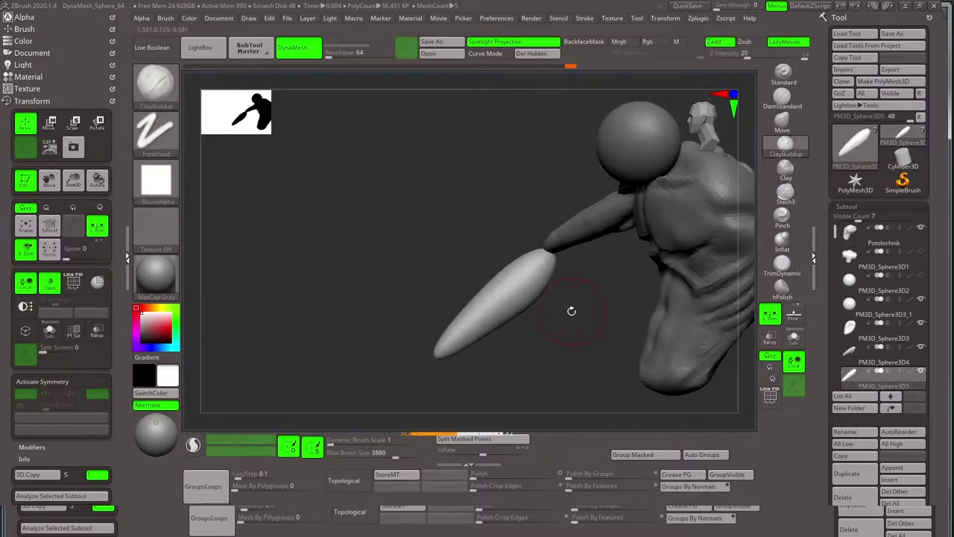
- Shape the forearm with Move and carve a crease down its length with DamStandard
{"action": "mouse_move", "coordinate": [367, 409]}
{"action": "left_mouse_down"}
{"action": "mouse_move", "coordinate": [562, 315]}
{"action": "mouse_move", "coordinate": [589, 333]}
{"action": "mouse_move", "coordinate": [595, 292]}
{"action": "mouse_move", "coordinate": [540, 293]}
{"action": "mouse_move", "coordinate": [579, 284]}
{"action": "mouse_move", "coordinate": [571, 311]}
{"action": "mouse_move", "coordinate": [590, 330]}
{"action": "mouse_move", "coordinate": [520, 179]}
{"action": "left_mouse_up"}
{"action": "key", "text": "b"}
{"action": "key", "text": "m"}
{"action": "key", "text": "v"}
{"action": "key", "text": "b"}
{"action": "key", "text": "d"}
{"action": "key", "text": "s"}
{"action": "left_click_drag", "start_coordinate": [520, 179], "coordinate": [525, 293]}
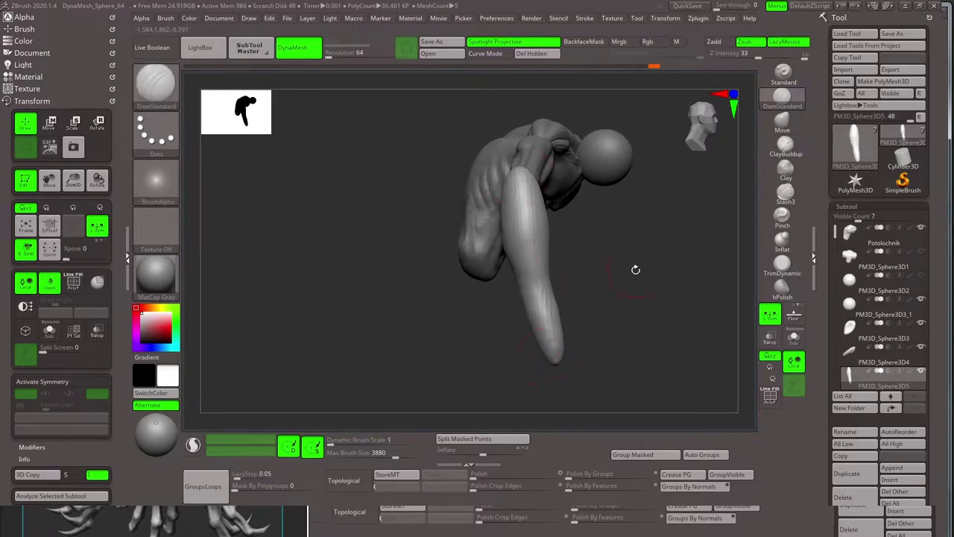
{"action": "mouse_move", "coordinate": [635, 269]}
{"action": "left_mouse_down"}
{"action": "mouse_move", "coordinate": [507, 181]}
{"action": "mouse_move", "coordinate": [539, 220]}
{"action": "mouse_move", "coordinate": [529, 283]}
{"action": "mouse_move", "coordinate": [646, 235]}
{"action": "mouse_move", "coordinate": [550, 251]}
{"action": "mouse_move", "coordinate": [511, 331]}
{"action": "mouse_move", "coordinate": [531, 271]}
{"action": "mouse_move", "coordinate": [635, 270]}
{"action": "mouse_move", "coordinate": [492, 305]}
{"action": "mouse_move", "coordinate": [571, 315]}
{"action": "mouse_move", "coordinate": [516, 324]}
{"action": "mouse_move", "coordinate": [624, 300]}
{"action": "mouse_move", "coordinate": [494, 291]}
{"action": "mouse_move", "coordinate": [597, 270]}
{"action": "mouse_move", "coordinate": [526, 279]}
{"action": "left_mouse_up"}
- Add muscle bulk along the forearm with Inflat and ClayBuildup, then refine it with Move
{"action": "key", "text": "b"}
{"action": "key", "text": "i"}
{"action": "key", "text": "n"}
{"action": "key", "text": "b"}
{"action": "key", "text": "c"}
{"action": "key", "text": "b"}
{"action": "key", "text": "s"}
{"action": "key", "text": "b"}
{"action": "key", "text": "m"}
{"action": "key", "text": "v"}
{"action": "key", "text": "s"}
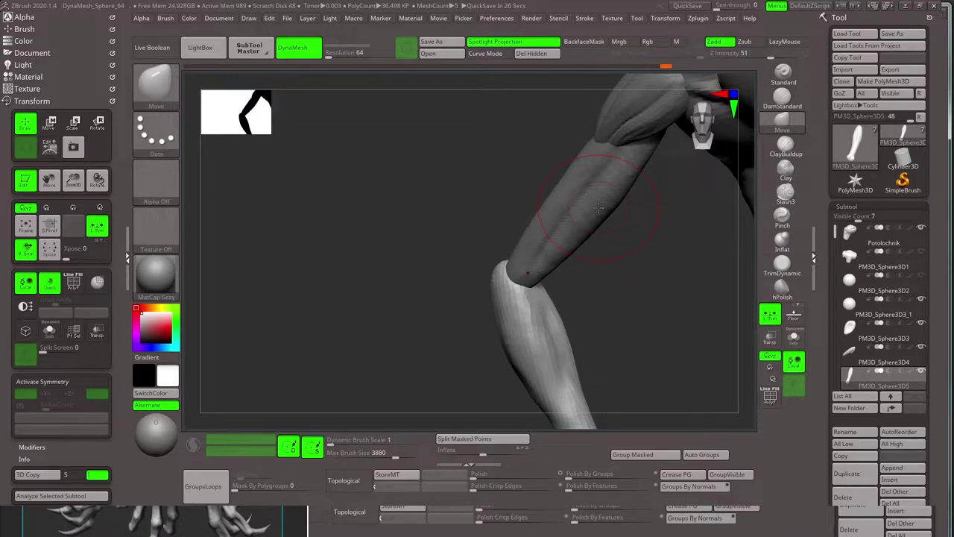
{"action": "mouse_move", "coordinate": [636, 293]}
{"action": "left_mouse_down"}
{"action": "mouse_move", "coordinate": [688, 309]}
{"action": "mouse_move", "coordinate": [644, 334]}
{"action": "mouse_move", "coordinate": [669, 321]}
{"action": "left_mouse_up"}
- With Transp on, sculpt the forearm muscles and rounded wrist using ClayBuildup and DamStandard
{"action": "left_click", "coordinate": [771, 339]}
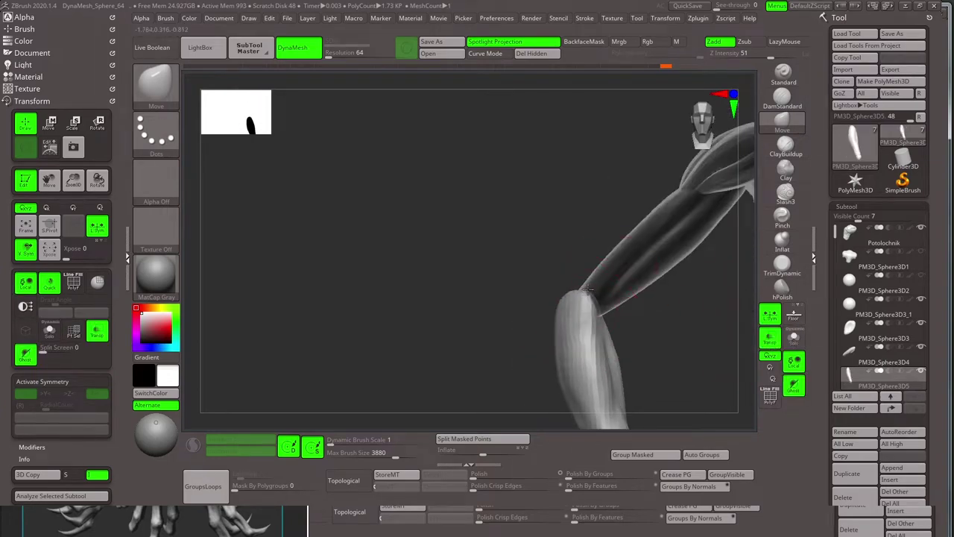
{"action": "key", "text": "b"}
{"action": "key", "text": "c"}
{"action": "key", "text": "b"}
{"action": "mouse_move", "coordinate": [612, 298]}
{"action": "left_mouse_down"}
{"action": "mouse_move", "coordinate": [641, 284]}
{"action": "mouse_move", "coordinate": [599, 240]}
{"action": "left_mouse_up"}
{"action": "key", "text": "s"}
{"action": "mouse_move", "coordinate": [656, 299]}
{"action": "left_mouse_down"}
{"action": "mouse_move", "coordinate": [688, 255]}
{"action": "mouse_move", "coordinate": [654, 326]}
{"action": "mouse_move", "coordinate": [671, 305]}
{"action": "mouse_move", "coordinate": [641, 291]}
{"action": "mouse_move", "coordinate": [500, 282]}
{"action": "mouse_move", "coordinate": [622, 279]}
{"action": "left_mouse_up"}
{"action": "key", "text": "b"}
{"action": "key", "text": "d"}
{"action": "key", "text": "s"}
{"action": "key", "text": "b"}
{"action": "key", "text": "c"}
{"action": "key", "text": "b"}
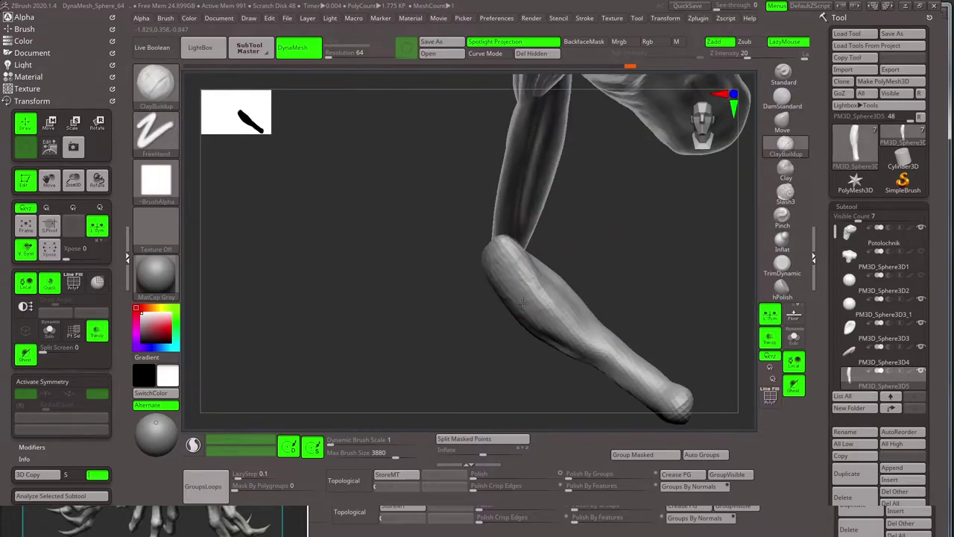
{"action": "mouse_move", "coordinate": [593, 223]}
{"action": "left_mouse_down"}
{"action": "mouse_move", "coordinate": [571, 292]}
{"action": "mouse_move", "coordinate": [592, 246]}
{"action": "mouse_move", "coordinate": [703, 209]}
{"action": "mouse_move", "coordinate": [516, 255]}
{"action": "mouse_move", "coordinate": [528, 256]}
{"action": "left_mouse_up"}
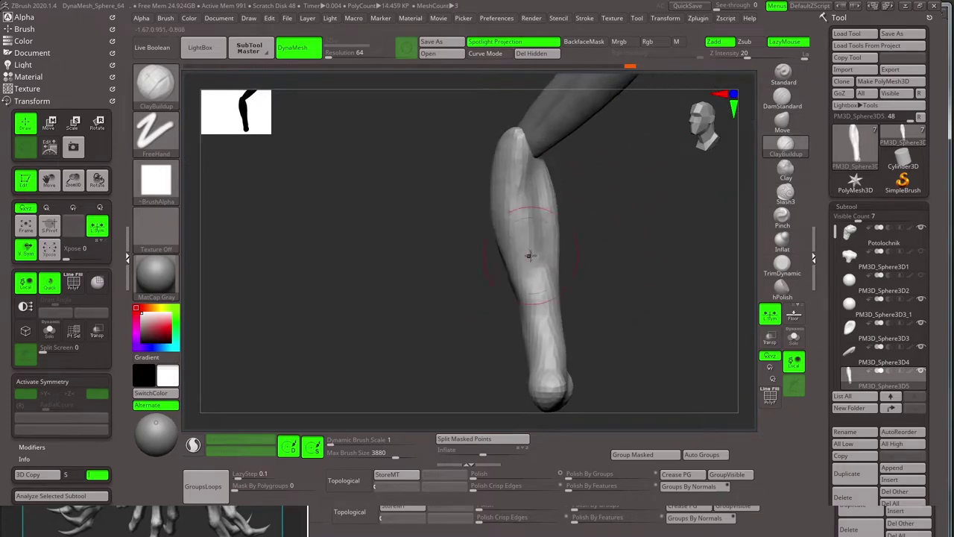
{"action": "mouse_move", "coordinate": [516, 199]}
{"action": "left_mouse_down"}
{"action": "mouse_move", "coordinate": [577, 292]}
{"action": "mouse_move", "coordinate": [509, 191]}
{"action": "left_mouse_up"}
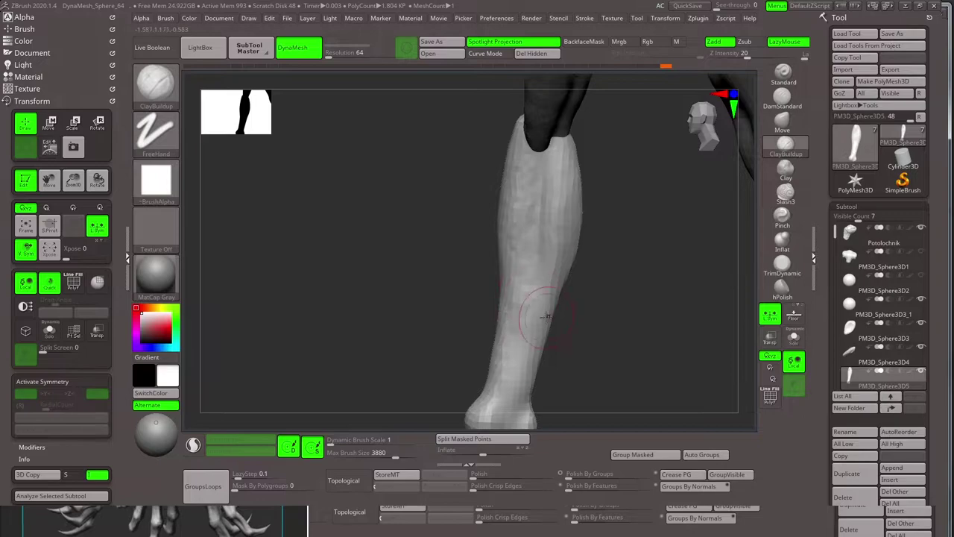
{"action": "left_click_drag", "start_coordinate": [547, 317], "coordinate": [535, 172]}
{"action": "left_click_drag", "start_coordinate": [609, 258], "coordinate": [335, 53]}
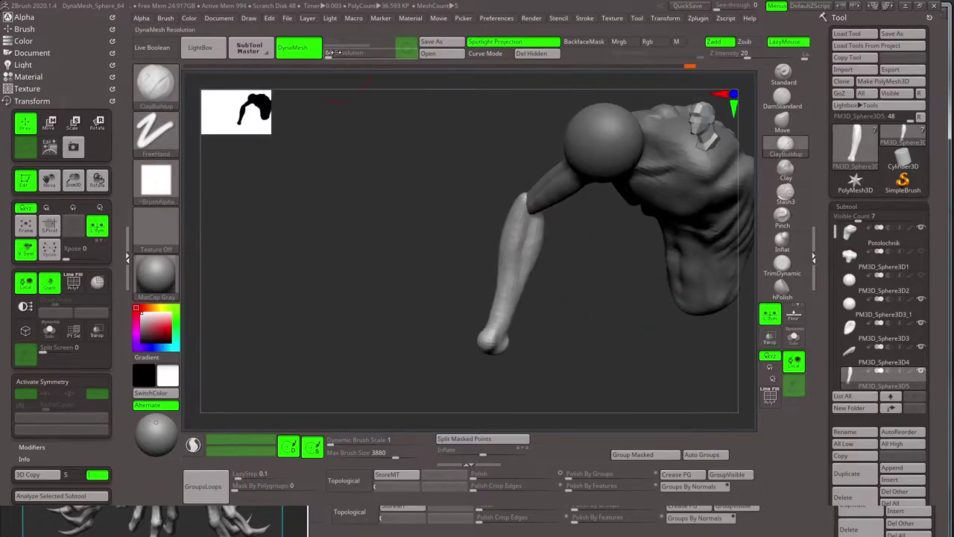
- Refine the forearm shape with Move and Standard, then carve grooves with DamStandard
{"action": "key", "text": "b"}
{"action": "key", "text": "m"}
{"action": "key", "text": "v"}
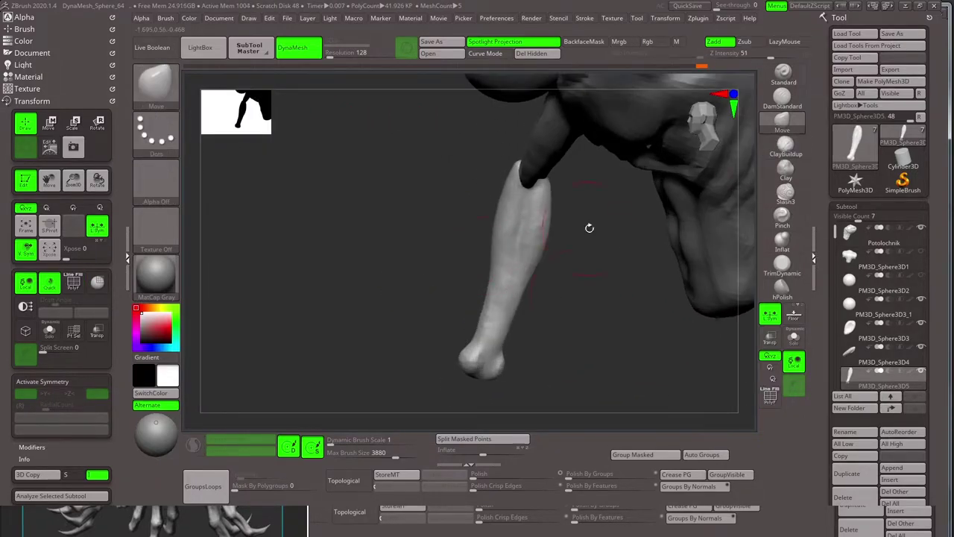
{"action": "mouse_move", "coordinate": [590, 226]}
{"action": "left_mouse_down"}
{"action": "mouse_move", "coordinate": [649, 292]}
{"action": "mouse_move", "coordinate": [603, 264]}
{"action": "mouse_move", "coordinate": [652, 222]}
{"action": "mouse_move", "coordinate": [524, 260]}
{"action": "left_mouse_up"}
{"action": "key", "text": "b"}
{"action": "key", "text": "s"}
{"action": "key", "text": "t"}
{"action": "key", "text": "b"}
{"action": "key", "text": "d"}
{"action": "key", "text": "s"}
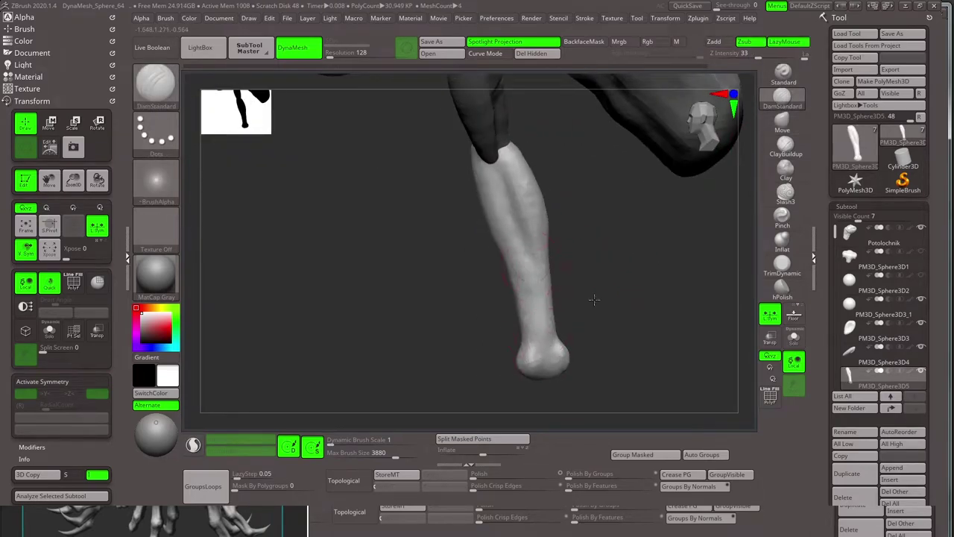
{"action": "mouse_move", "coordinate": [594, 300]}
{"action": "left_mouse_down"}
{"action": "mouse_move", "coordinate": [598, 266]}
{"action": "mouse_move", "coordinate": [611, 316]}
{"action": "mouse_move", "coordinate": [590, 298]}
{"action": "mouse_move", "coordinate": [619, 288]}
{"action": "left_mouse_up"}
- Build clay on the forearm, adjust it with Move, and deepen the muscle grooves with DamStandard
{"action": "key", "text": "b"}
{"action": "key", "text": "c"}
{"action": "key", "text": "b"}
{"action": "mouse_move", "coordinate": [515, 286]}
{"action": "left_mouse_down"}
{"action": "mouse_move", "coordinate": [575, 301]}
{"action": "mouse_move", "coordinate": [491, 227]}
{"action": "mouse_move", "coordinate": [510, 203]}
{"action": "mouse_move", "coordinate": [528, 214]}
{"action": "mouse_move", "coordinate": [731, 182]}
{"action": "left_mouse_up"}
{"action": "key", "text": "b"}
{"action": "key", "text": "m"}
{"action": "key", "text": "v"}
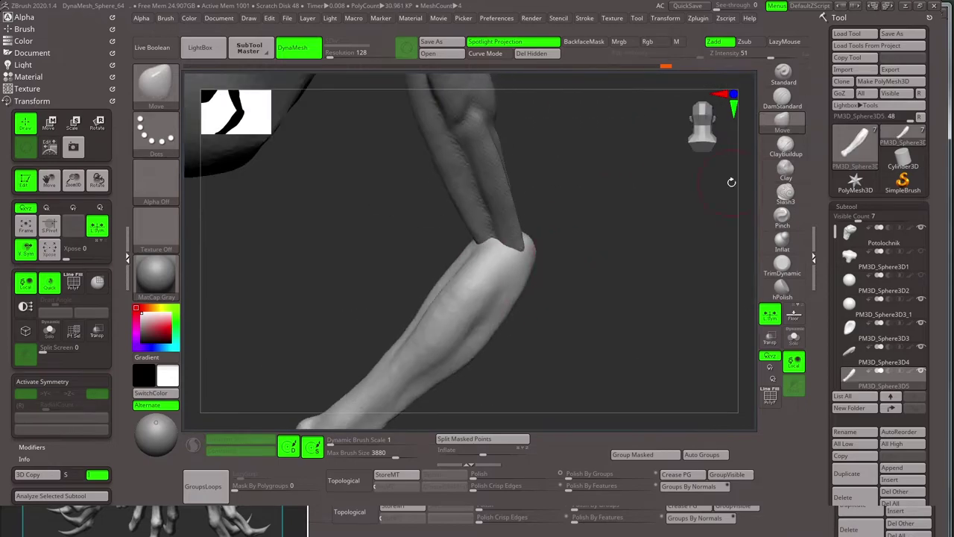
{"action": "mouse_move", "coordinate": [524, 250]}
{"action": "left_mouse_down"}
{"action": "mouse_move", "coordinate": [609, 226]}
{"action": "mouse_move", "coordinate": [569, 262]}
{"action": "mouse_move", "coordinate": [586, 358]}
{"action": "mouse_move", "coordinate": [587, 307]}
{"action": "mouse_move", "coordinate": [642, 337]}
{"action": "mouse_move", "coordinate": [639, 345]}
{"action": "mouse_move", "coordinate": [609, 305]}
{"action": "mouse_move", "coordinate": [656, 183]}
{"action": "left_mouse_up"}
{"action": "key", "text": "b"}
{"action": "key", "text": "d"}
{"action": "key", "text": "s"}
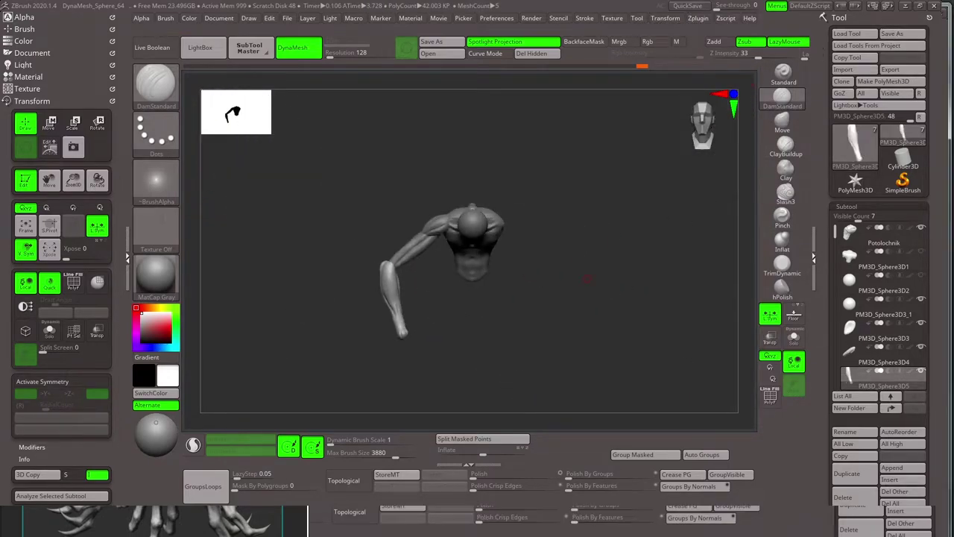
{"action": "mouse_move", "coordinate": [664, 214]}
{"action": "left_mouse_down"}
{"action": "mouse_move", "coordinate": [631, 291]}
{"action": "mouse_move", "coordinate": [631, 276]}
{"action": "mouse_move", "coordinate": [559, 305]}
{"action": "mouse_move", "coordinate": [458, 266]}
{"action": "mouse_move", "coordinate": [474, 250]}
{"action": "mouse_move", "coordinate": [554, 248]}
{"action": "mouse_move", "coordinate": [579, 230]}
{"action": "mouse_move", "coordinate": [553, 216]}
{"action": "mouse_move", "coordinate": [563, 213]}
{"action": "mouse_move", "coordinate": [409, 269]}
{"action": "mouse_move", "coordinate": [479, 237]}
{"action": "mouse_move", "coordinate": [479, 262]}
{"action": "mouse_move", "coordinate": [512, 246]}
{"action": "mouse_move", "coordinate": [422, 267]}
{"action": "mouse_move", "coordinate": [579, 199]}
{"action": "mouse_move", "coordinate": [472, 232]}
{"action": "mouse_move", "coordinate": [508, 331]}
{"action": "mouse_move", "coordinate": [574, 196]}
{"action": "left_mouse_up"}
- Bulk up the wrist end with alternating Move and ClayBuildup strokes
{"action": "key", "text": "b"}
{"action": "key", "text": "m"}
{"action": "key", "text": "v"}
{"action": "key", "text": "b"}
{"action": "key", "text": "c"}
{"action": "key", "text": "b"}
{"action": "key", "text": "s"}
{"action": "key", "text": "b"}
{"action": "key", "text": "m"}
{"action": "key", "text": "v"}
{"action": "key", "text": "b"}
{"action": "key", "text": "c"}
{"action": "key", "text": "b"}
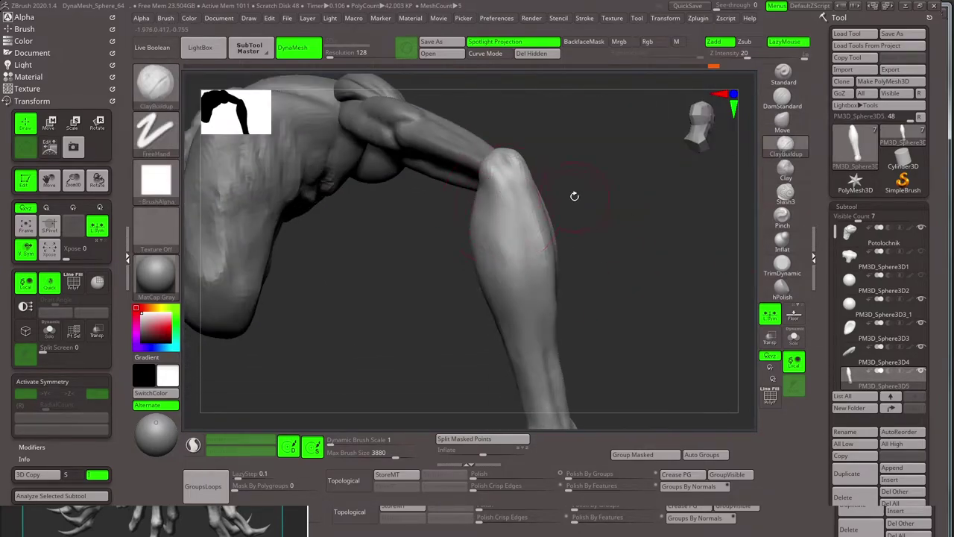
{"action": "mouse_move", "coordinate": [574, 196]}
{"action": "left_mouse_down"}
{"action": "mouse_move", "coordinate": [599, 209]}
{"action": "mouse_move", "coordinate": [554, 308]}
{"action": "mouse_move", "coordinate": [593, 217]}
{"action": "left_mouse_up"}
- Push and pull the forearm surface with the Move brush from a side view
{"action": "left_click_drag", "start_coordinate": [543, 272], "coordinate": [534, 294]}
{"action": "key", "text": "s"}
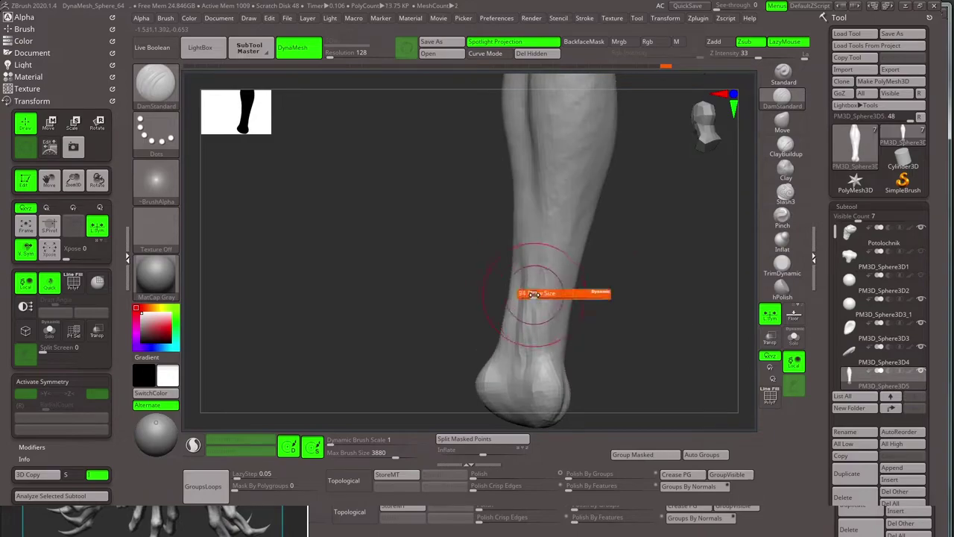
{"action": "mouse_move", "coordinate": [506, 359]}
{"action": "left_mouse_down"}
{"action": "mouse_move", "coordinate": [589, 276]}
{"action": "mouse_move", "coordinate": [591, 251]}
{"action": "mouse_move", "coordinate": [550, 247]}
{"action": "mouse_move", "coordinate": [607, 269]}
{"action": "mouse_move", "coordinate": [495, 239]}
{"action": "mouse_move", "coordinate": [506, 224]}
{"action": "left_mouse_up"}
{"action": "key", "text": "b"}
{"action": "key", "text": "m"}
{"action": "key", "text": "v"}
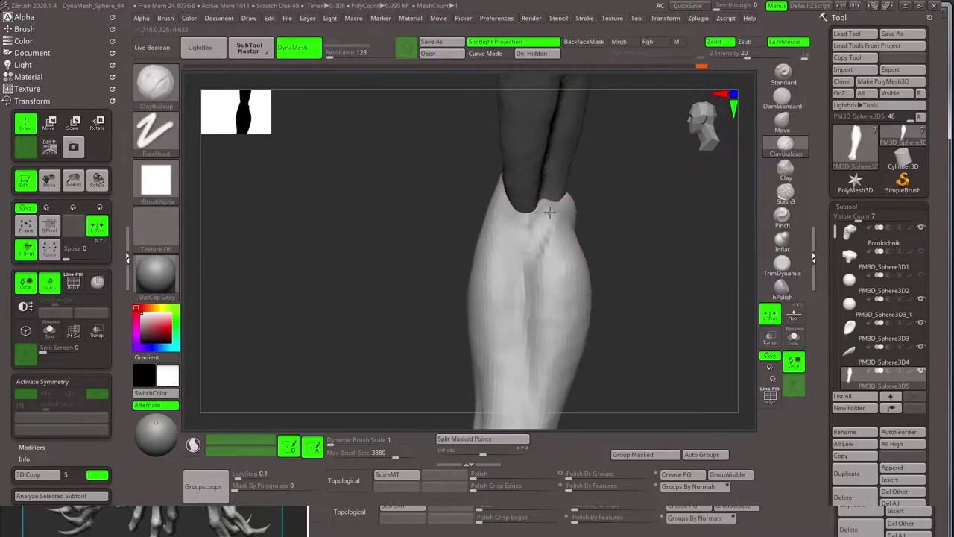
{"action": "mouse_move", "coordinate": [618, 278]}
{"action": "left_mouse_down"}
{"action": "mouse_move", "coordinate": [610, 236]}
{"action": "mouse_move", "coordinate": [611, 254]}
{"action": "mouse_move", "coordinate": [628, 250]}
{"action": "mouse_move", "coordinate": [505, 273]}
{"action": "mouse_move", "coordinate": [524, 222]}
{"action": "mouse_move", "coordinate": [561, 269]}
{"action": "mouse_move", "coordinate": [651, 285]}
{"action": "left_mouse_up"}
- Carve creases with DamStandard, then raise and swell forearm bands with Standard and Inflat
{"action": "key", "text": "b"}
{"action": "key", "text": "d"}
{"action": "key", "text": "s"}
{"action": "key", "text": "b"}
{"action": "key", "text": "s"}
{"action": "key", "text": "t"}
{"action": "mouse_move", "coordinate": [542, 279]}
{"action": "left_mouse_down"}
{"action": "mouse_move", "coordinate": [554, 251]}
{"action": "mouse_move", "coordinate": [654, 308]}
{"action": "mouse_move", "coordinate": [436, 252]}
{"action": "mouse_move", "coordinate": [628, 277]}
{"action": "mouse_move", "coordinate": [462, 276]}
{"action": "mouse_move", "coordinate": [623, 252]}
{"action": "mouse_move", "coordinate": [573, 284]}
{"action": "mouse_move", "coordinate": [460, 294]}
{"action": "mouse_move", "coordinate": [480, 356]}
{"action": "mouse_move", "coordinate": [586, 266]}
{"action": "mouse_move", "coordinate": [534, 219]}
{"action": "mouse_move", "coordinate": [542, 291]}
{"action": "left_mouse_up"}
{"action": "key", "text": "b"}
{"action": "key", "text": "i"}
- Cut tendon lines with DamStandard, reshape with Move and build up muscle with ClayBuildup
{"action": "key", "text": "b"}
{"action": "key", "text": "d"}
{"action": "key", "text": "s"}
{"action": "key", "text": "b"}
{"action": "key", "text": "m"}
{"action": "key", "text": "v"}
{"action": "key", "text": "b"}
{"action": "key", "text": "c"}
{"action": "key", "text": "b"}
- Carve further sharp tendon creases with DamStandard and adjust them with Move
{"action": "key", "text": "b"}
{"action": "key", "text": "d"}
{"action": "key", "text": "s"}
{"action": "key", "text": "b"}
{"action": "key", "text": "m"}
{"action": "key", "text": "v"}
- Build up the forearm muscle bands with ClayBuildup, viewed closer from new angles
{"action": "left_click_drag", "start_coordinate": [657, 214], "coordinate": [452, 242]}
{"action": "key", "text": "s"}
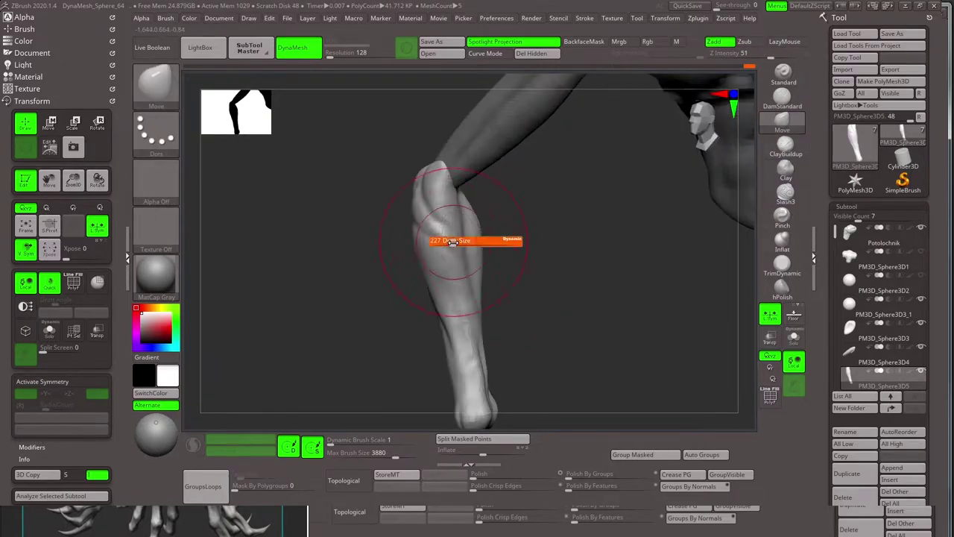
{"action": "mouse_move", "coordinate": [515, 283]}
{"action": "left_mouse_down"}
{"action": "mouse_move", "coordinate": [532, 292]}
{"action": "mouse_move", "coordinate": [437, 216]}
{"action": "left_mouse_up"}
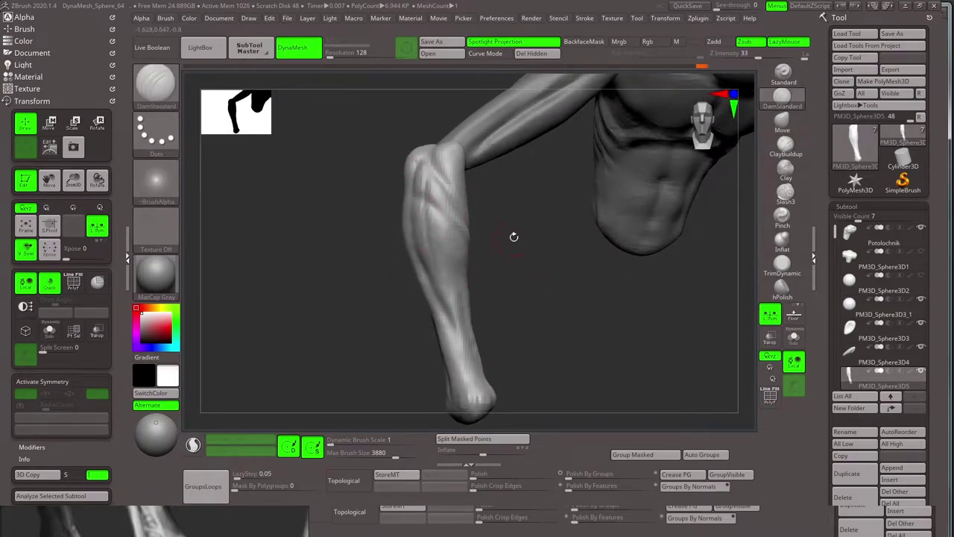
{"action": "left_click_drag", "start_coordinate": [513, 236], "coordinate": [405, 206]}
{"action": "left_click_drag", "start_coordinate": [462, 246], "coordinate": [448, 224]}
{"action": "mouse_move", "coordinate": [522, 261]}
{"action": "left_mouse_down"}
{"action": "mouse_move", "coordinate": [478, 239]}
{"action": "mouse_move", "coordinate": [411, 174]}
{"action": "left_mouse_up"}
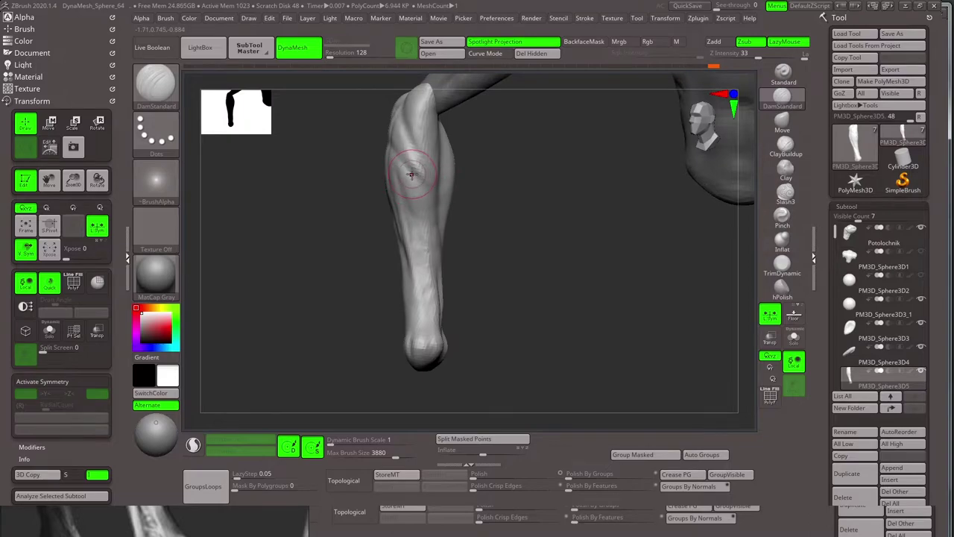
{"action": "right_click_drag", "start_coordinate": [419, 258], "coordinate": [487, 276]}
{"action": "key", "text": "b"}
{"action": "key", "text": "c"}
{"action": "key", "text": "b"}
{"action": "right_click_drag", "start_coordinate": [394, 234], "coordinate": [448, 186]}
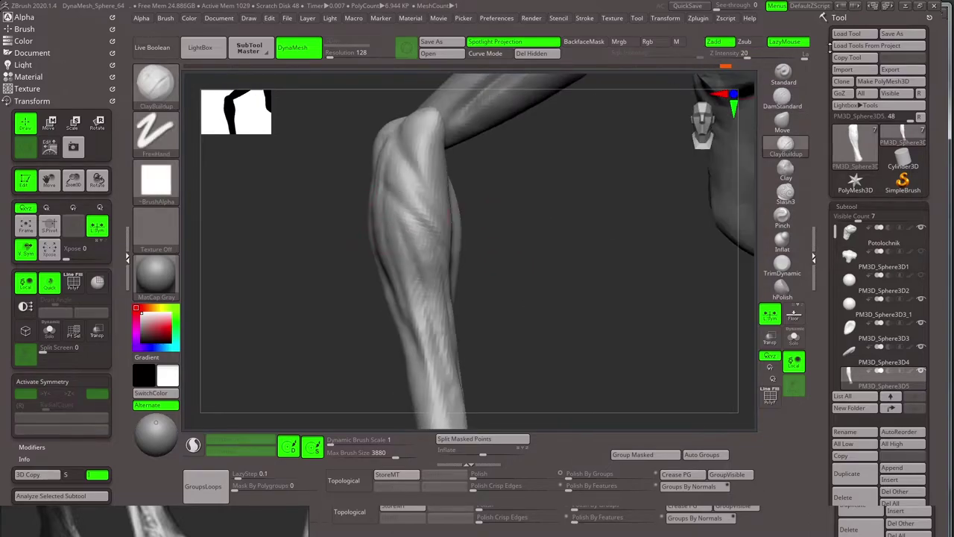
- Mask the whole forearm piece and select the Standard brush
{"action": "left_click", "coordinate": [500, 187], "text": "ctrl"}
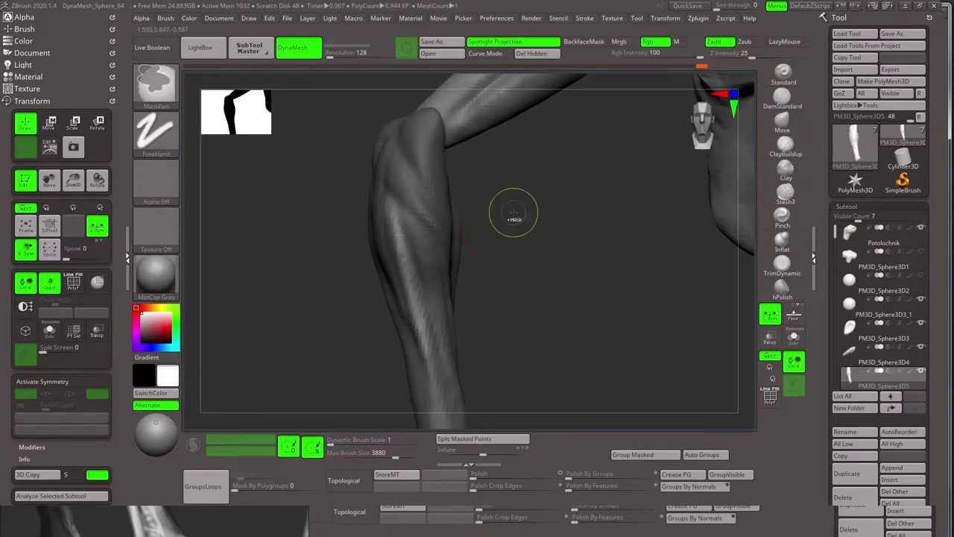
{"action": "mouse_move", "coordinate": [514, 214]}
{"action": "left_mouse_down"}
{"action": "mouse_move", "coordinate": [492, 254]}
{"action": "mouse_move", "coordinate": [497, 273]}
{"action": "mouse_move", "coordinate": [512, 209]}
{"action": "mouse_move", "coordinate": [405, 175]}
{"action": "mouse_move", "coordinate": [447, 223]}
{"action": "mouse_move", "coordinate": [405, 287]}
{"action": "mouse_move", "coordinate": [417, 345]}
{"action": "mouse_move", "coordinate": [467, 236]}
{"action": "left_mouse_up"}
{"action": "key", "text": "b"}
{"action": "key", "text": "s"}
{"action": "key", "text": "t"}
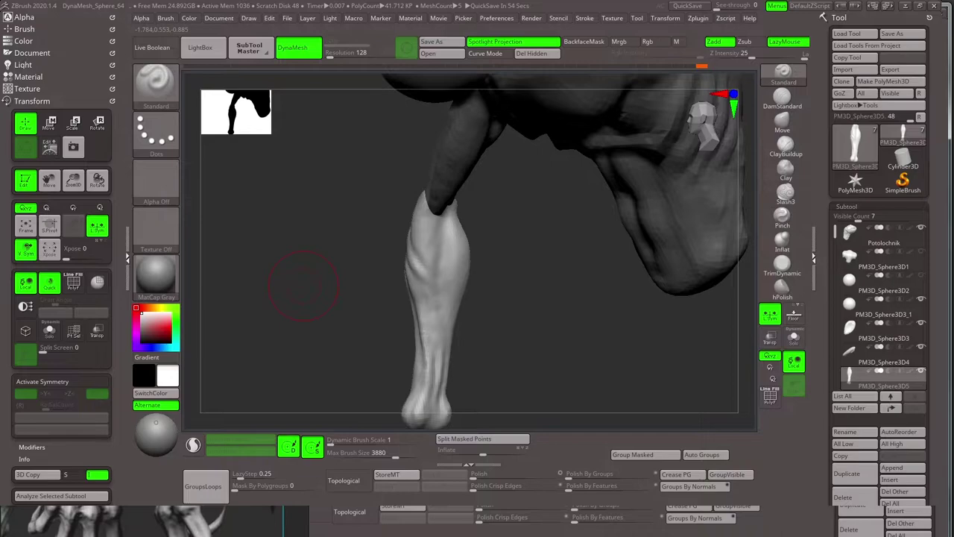
{"action": "mouse_move", "coordinate": [302, 286]}
{"action": "left_mouse_down"}
{"action": "mouse_move", "coordinate": [549, 295]}
{"action": "mouse_move", "coordinate": [515, 255]}
{"action": "mouse_move", "coordinate": [505, 305]}
{"action": "mouse_move", "coordinate": [543, 306]}
{"action": "left_mouse_up"}
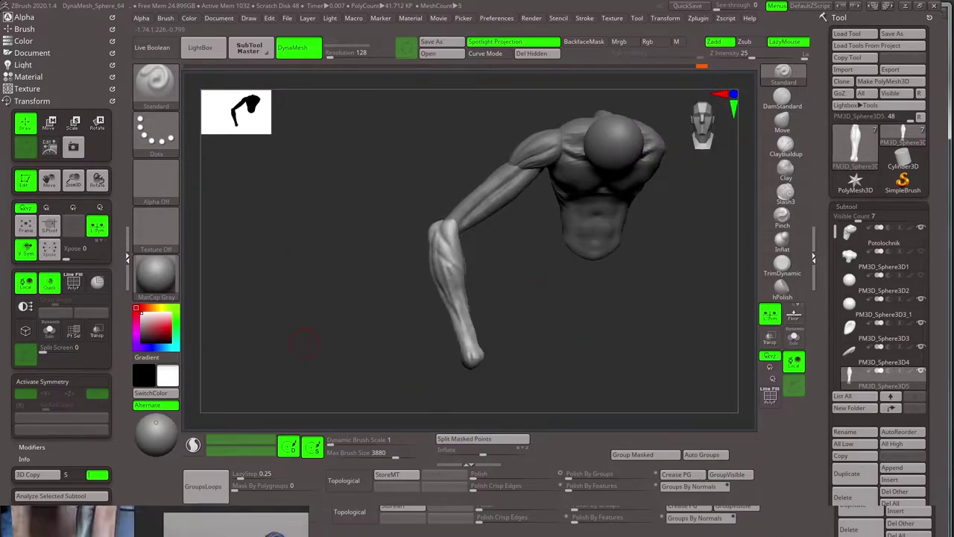
- Lay a Transpose action line along the forearm and nudge the forearm slightly
{"action": "left_click_drag", "start_coordinate": [305, 341], "coordinate": [477, 284]}
{"action": "key", "text": "w"}
{"action": "key", "text": "y"}
{"action": "mouse_move", "coordinate": [469, 213]}
{"action": "left_mouse_down"}
{"action": "mouse_move", "coordinate": [417, 354]}
{"action": "mouse_move", "coordinate": [552, 320]}
{"action": "mouse_move", "coordinate": [469, 377]}
{"action": "left_mouse_up"}
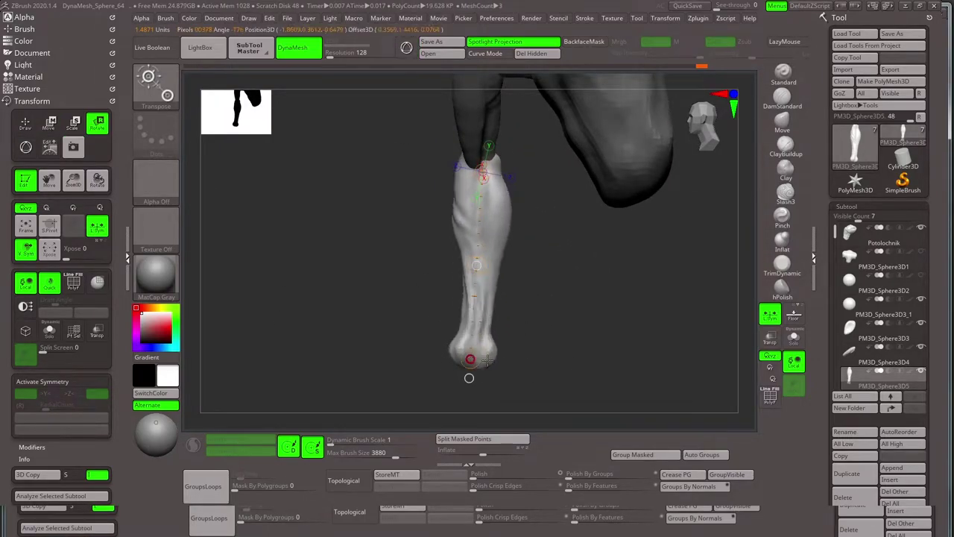
{"action": "key", "text": "w"}
{"action": "left_click_drag", "start_coordinate": [468, 381], "coordinate": [481, 298]}
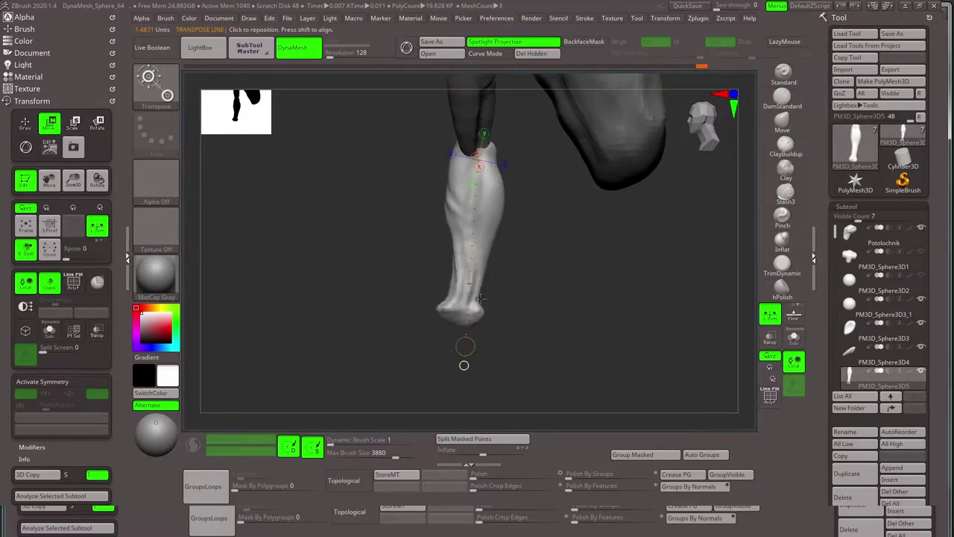
- Enable Gizmo 3D, collapse the Subtool list and open Tool > Masking
{"action": "left_click", "coordinate": [407, 47]}
{"action": "left_click", "coordinate": [846, 207]}
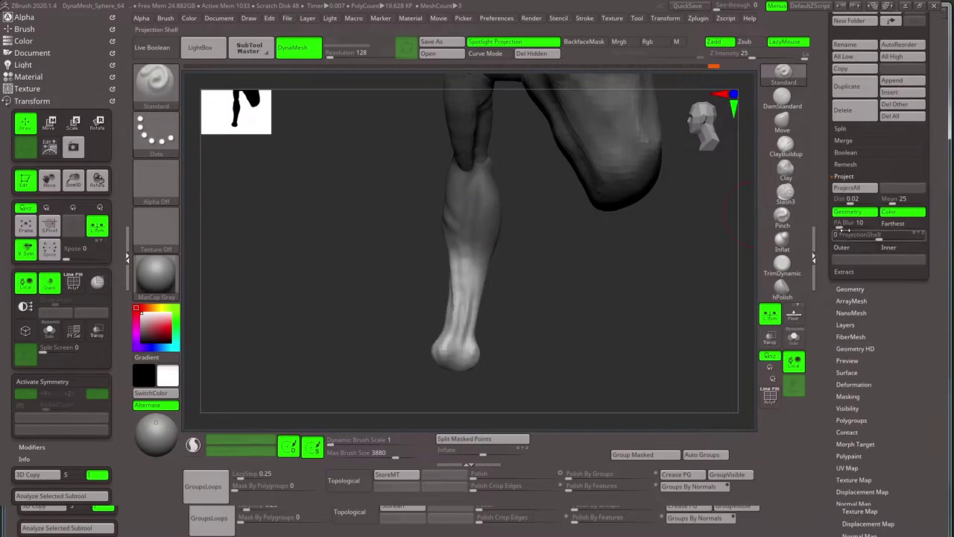
{"action": "left_click", "coordinate": [848, 326]}
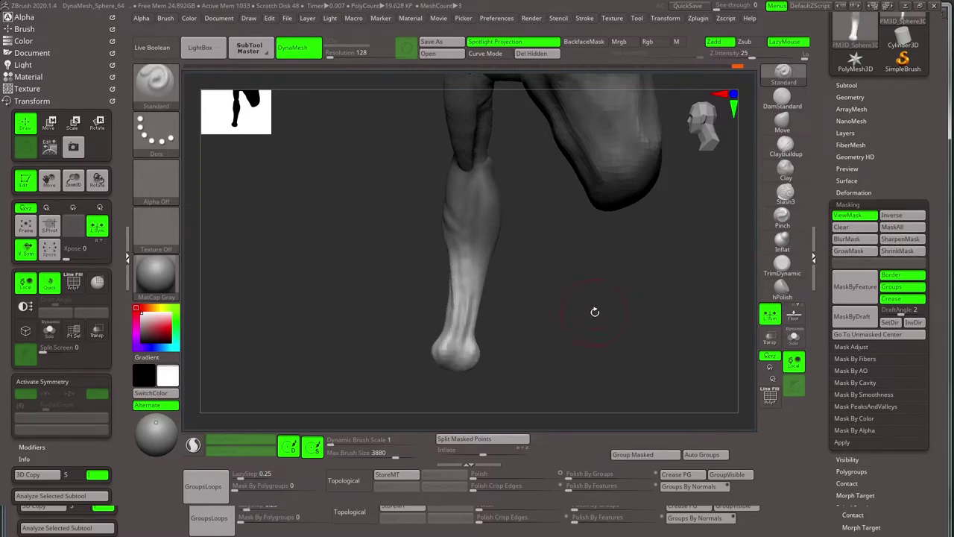
{"action": "mouse_move", "coordinate": [595, 312]}
{"action": "left_mouse_down"}
{"action": "mouse_move", "coordinate": [548, 227]}
{"action": "mouse_move", "coordinate": [480, 240]}
{"action": "left_mouse_up"}
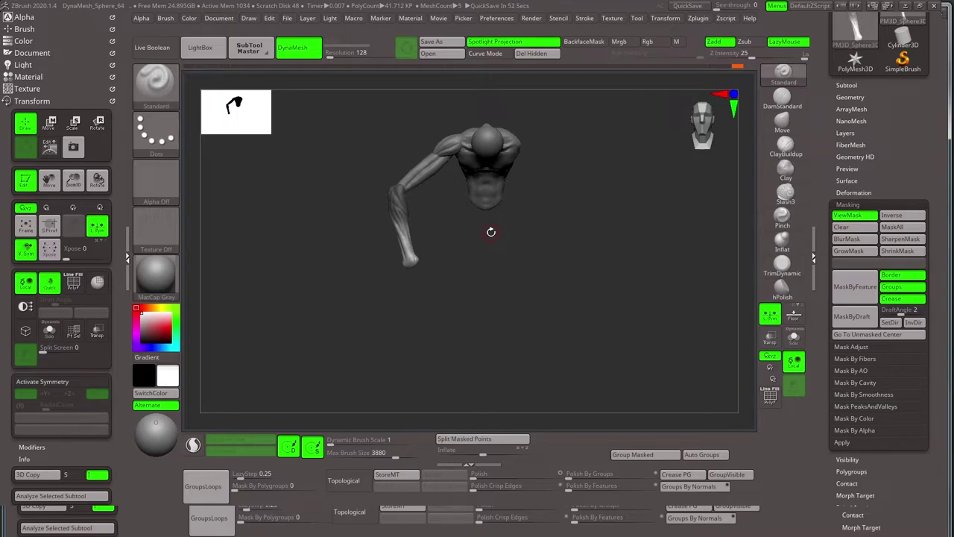
- Zoom in on the elbow bend and build up muscle masses with ClayBuildup
{"action": "mouse_move", "coordinate": [534, 283]}
{"action": "left_mouse_down"}
{"action": "mouse_move", "coordinate": [502, 238]}
{"action": "mouse_move", "coordinate": [558, 288]}
{"action": "mouse_move", "coordinate": [571, 242]}
{"action": "left_mouse_up"}
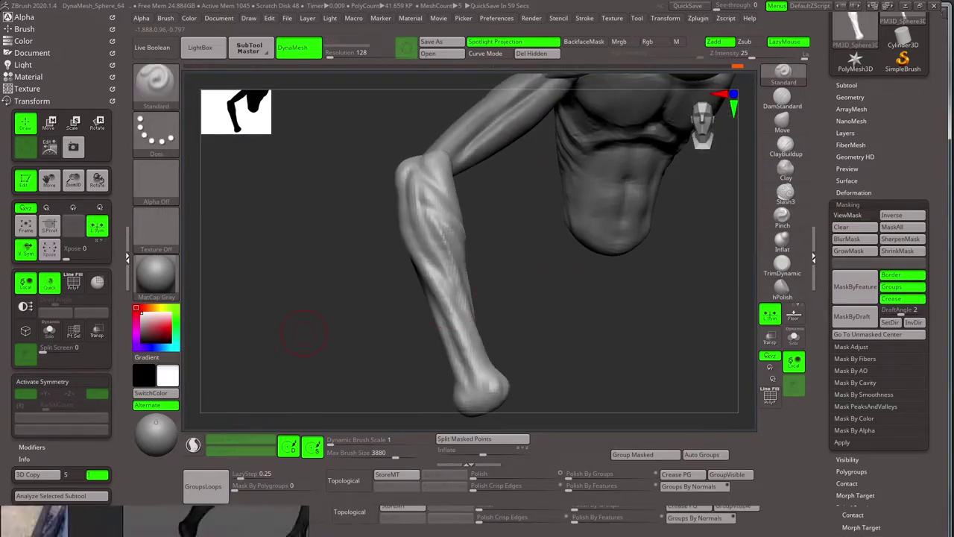
{"action": "mouse_move", "coordinate": [303, 334]}
{"action": "left_mouse_down"}
{"action": "mouse_move", "coordinate": [569, 258]}
{"action": "mouse_move", "coordinate": [575, 276]}
{"action": "mouse_move", "coordinate": [671, 224]}
{"action": "left_mouse_up"}
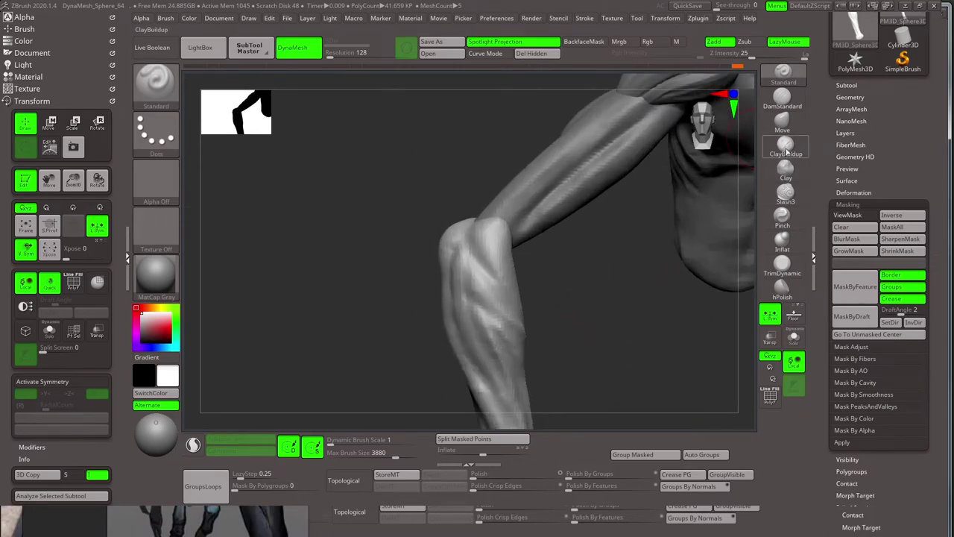
{"action": "mouse_move", "coordinate": [487, 232]}
{"action": "left_mouse_down"}
{"action": "mouse_move", "coordinate": [534, 290]}
{"action": "mouse_move", "coordinate": [529, 223]}
{"action": "mouse_move", "coordinate": [448, 213]}
{"action": "mouse_move", "coordinate": [565, 224]}
{"action": "mouse_move", "coordinate": [544, 192]}
{"action": "mouse_move", "coordinate": [437, 273]}
{"action": "mouse_move", "coordinate": [498, 242]}
{"action": "mouse_move", "coordinate": [418, 233]}
{"action": "left_mouse_up"}
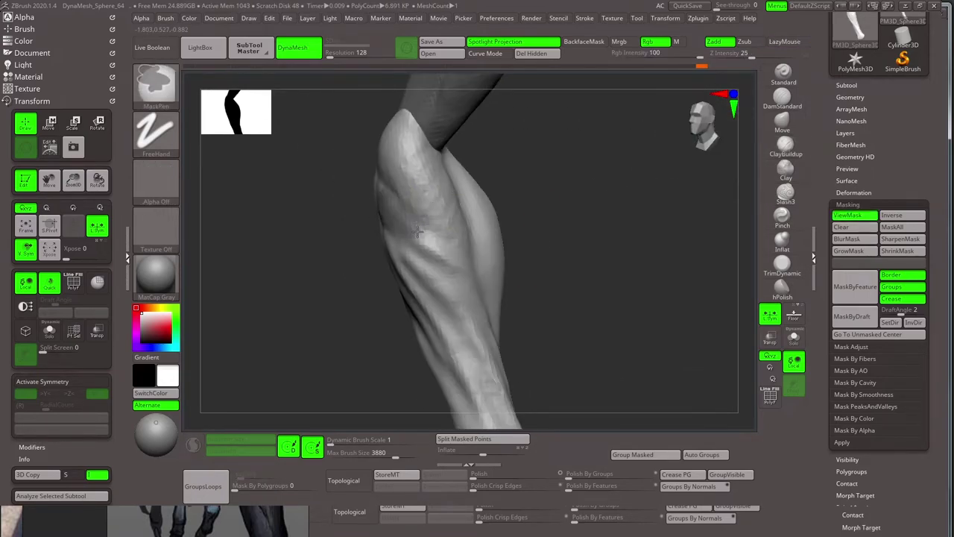
{"action": "left_click_drag", "start_coordinate": [409, 267], "coordinate": [449, 315]}
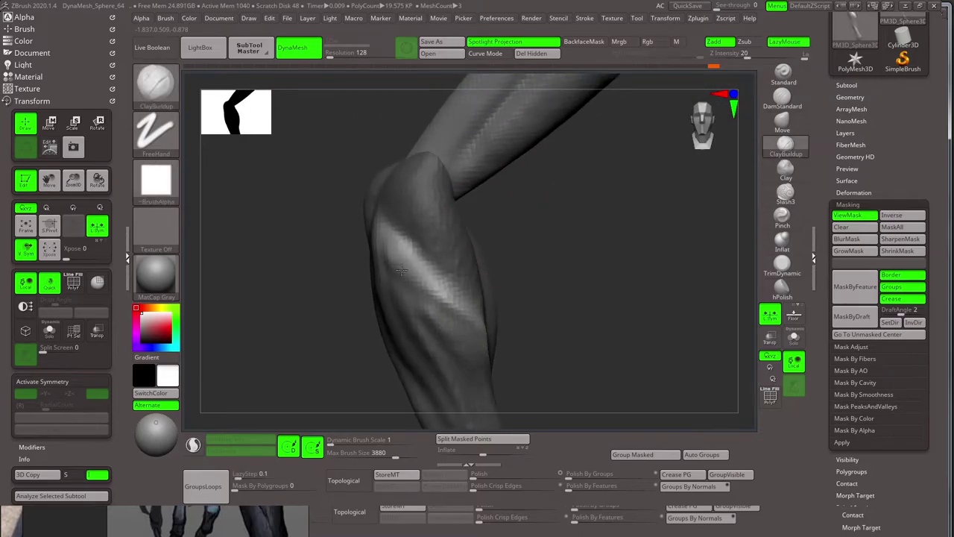
{"action": "mouse_move", "coordinate": [437, 236]}
{"action": "left_mouse_down"}
{"action": "mouse_move", "coordinate": [508, 224]}
{"action": "mouse_move", "coordinate": [590, 228]}
{"action": "mouse_move", "coordinate": [538, 309]}
{"action": "mouse_move", "coordinate": [515, 277]}
{"action": "mouse_move", "coordinate": [544, 276]}
{"action": "mouse_move", "coordinate": [581, 235]}
{"action": "mouse_move", "coordinate": [427, 196]}
{"action": "mouse_move", "coordinate": [569, 260]}
{"action": "mouse_move", "coordinate": [607, 156]}
{"action": "mouse_move", "coordinate": [450, 283]}
{"action": "mouse_move", "coordinate": [528, 231]}
{"action": "left_mouse_up"}
{"action": "key", "text": "b"}
{"action": "key", "text": "c"}
{"action": "key", "text": "b"}
{"action": "key", "text": "s"}
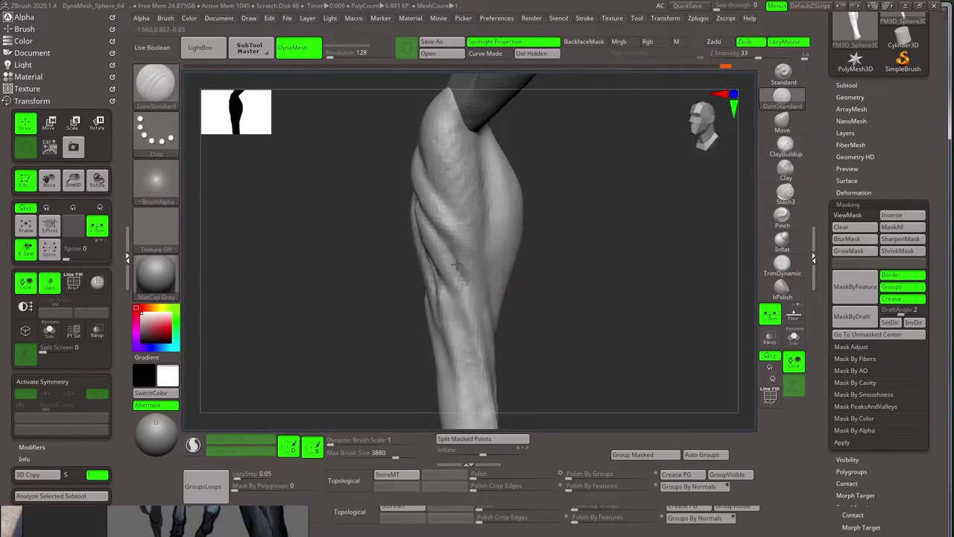
- Carve grooves with DamStandard and add more ClayBuildup across the forearm and chest
{"action": "left_click_drag", "start_coordinate": [513, 282], "coordinate": [417, 216]}
{"action": "key", "text": "b"}
{"action": "key", "text": "d"}
{"action": "key", "text": "s"}
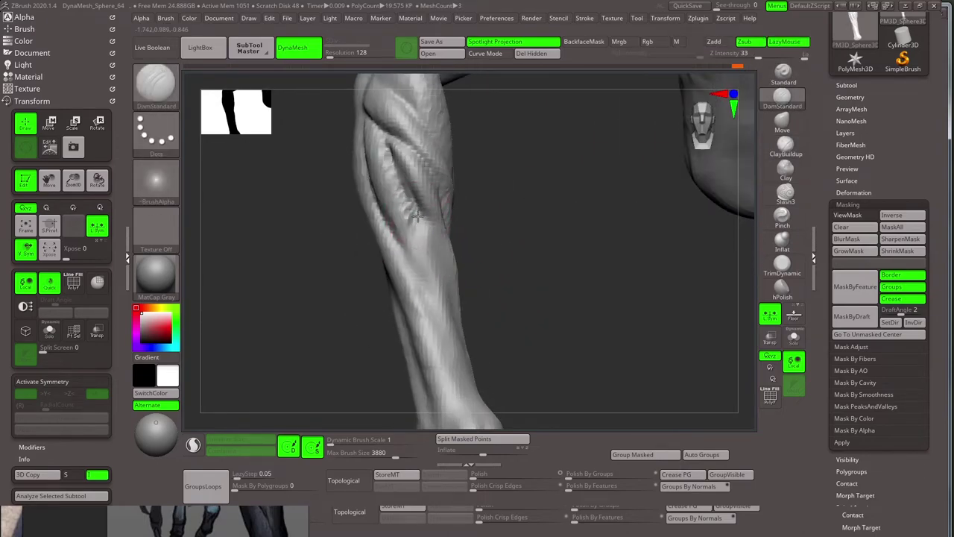
{"action": "mouse_move", "coordinate": [512, 263]}
{"action": "left_mouse_down"}
{"action": "mouse_move", "coordinate": [446, 344]}
{"action": "mouse_move", "coordinate": [666, 200]}
{"action": "left_mouse_up"}
{"action": "key", "text": "b"}
{"action": "key", "text": "c"}
{"action": "key", "text": "b"}
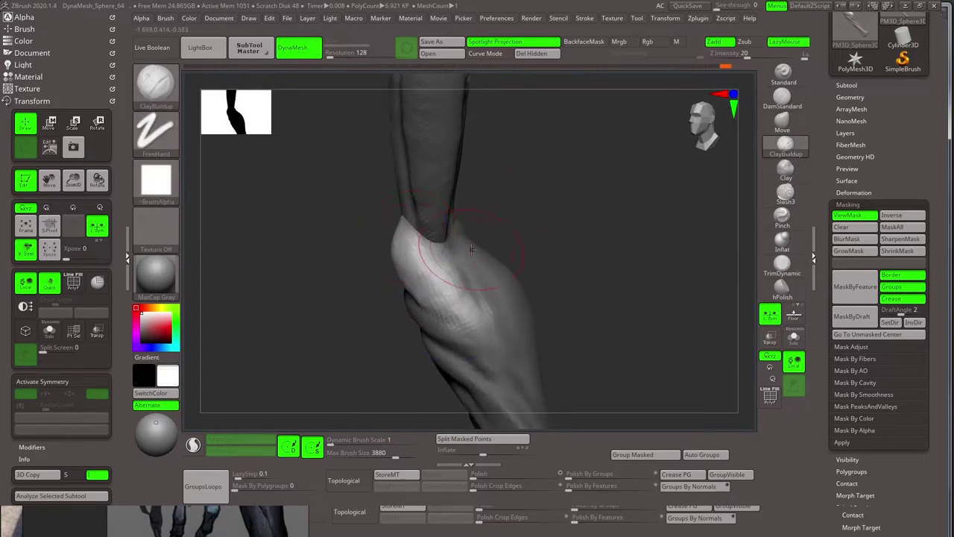
{"action": "mouse_move", "coordinate": [428, 271]}
{"action": "left_mouse_down"}
{"action": "mouse_move", "coordinate": [530, 272]}
{"action": "mouse_move", "coordinate": [549, 239]}
{"action": "left_mouse_up"}
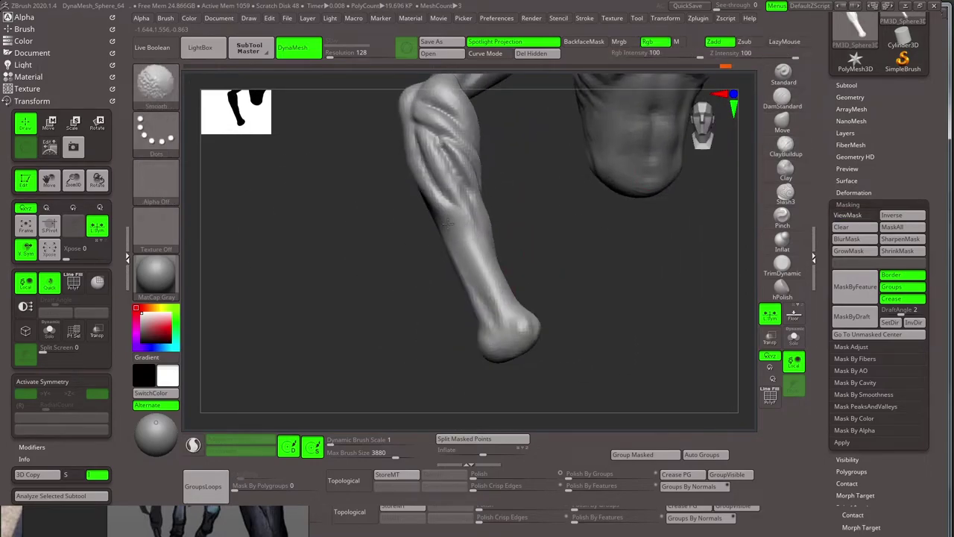
{"action": "left_click_drag", "start_coordinate": [447, 222], "coordinate": [547, 221]}
{"action": "mouse_move", "coordinate": [452, 272]}
{"action": "left_mouse_down"}
{"action": "mouse_move", "coordinate": [426, 352]}
{"action": "mouse_move", "coordinate": [500, 285]}
{"action": "mouse_move", "coordinate": [443, 329]}
{"action": "mouse_move", "coordinate": [522, 291]}
{"action": "mouse_move", "coordinate": [540, 254]}
{"action": "mouse_move", "coordinate": [509, 252]}
{"action": "mouse_move", "coordinate": [480, 308]}
{"action": "mouse_move", "coordinate": [628, 283]}
{"action": "mouse_move", "coordinate": [689, 395]}
{"action": "left_mouse_up"}
- Select the DamStandard brush for carving sharp grooves
{"action": "key", "text": "b"}
{"action": "key", "text": "d"}
{"action": "key", "text": "s"}
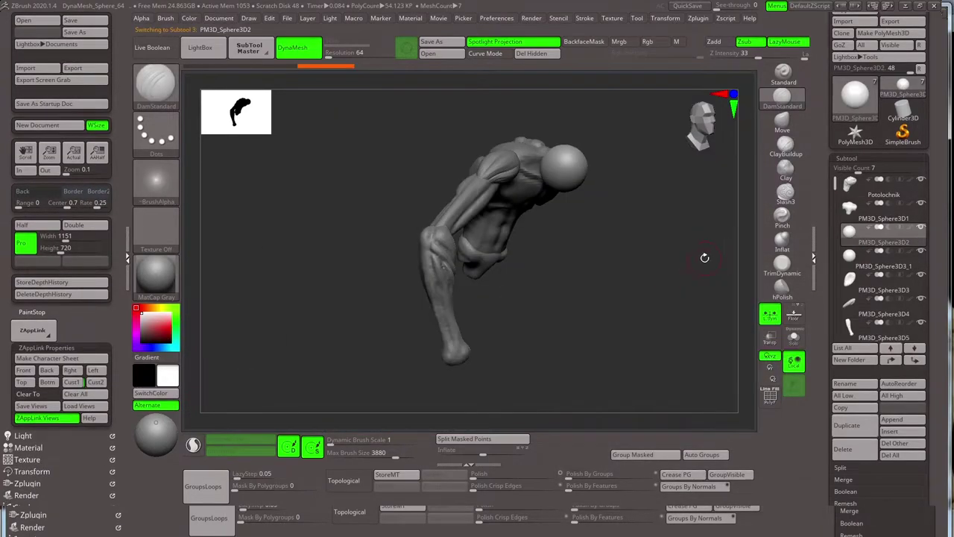
- Select the sphere under the pelvis and move it further down with the gizmo
{"action": "key", "text": "w"}
{"action": "left_click", "coordinate": [565, 161]}
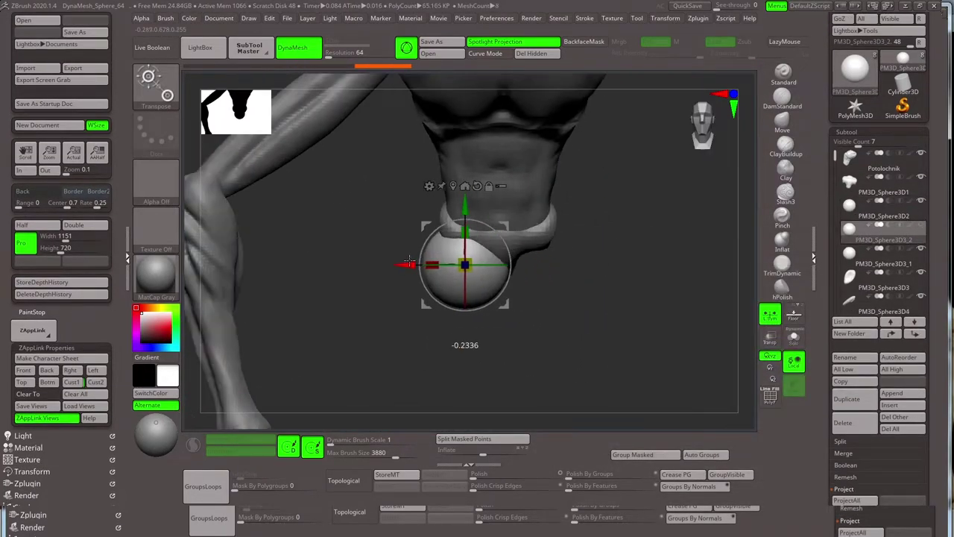
{"action": "mouse_move", "coordinate": [463, 173]}
{"action": "left_mouse_down"}
{"action": "mouse_move", "coordinate": [463, 208]}
{"action": "mouse_move", "coordinate": [550, 245]}
{"action": "left_mouse_up"}
{"action": "key", "text": "q"}
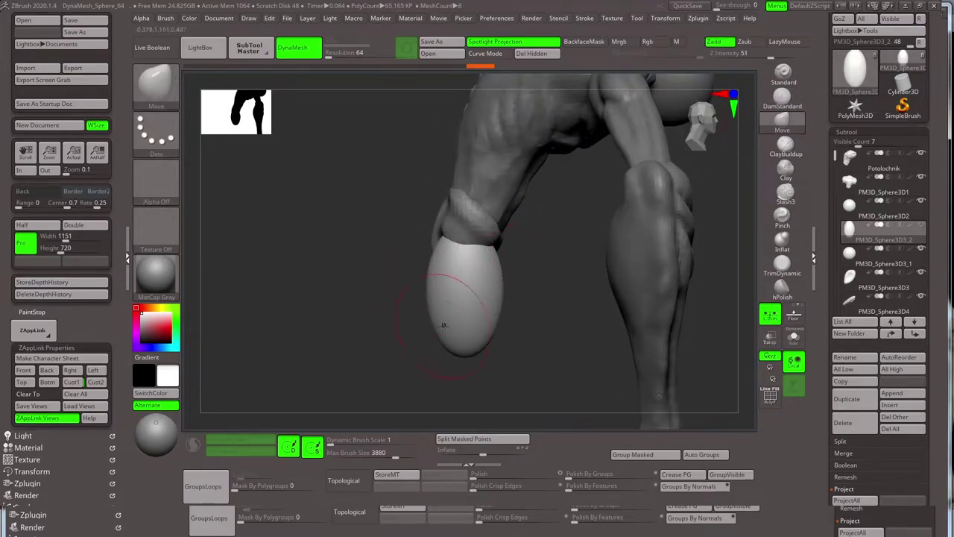
- Inspect the figure from below and behind, then isolate the thigh piece in Solo mode
{"action": "right_click_drag", "start_coordinate": [443, 325], "coordinate": [454, 288]}
{"action": "right_click_drag", "start_coordinate": [516, 341], "coordinate": [481, 302]}
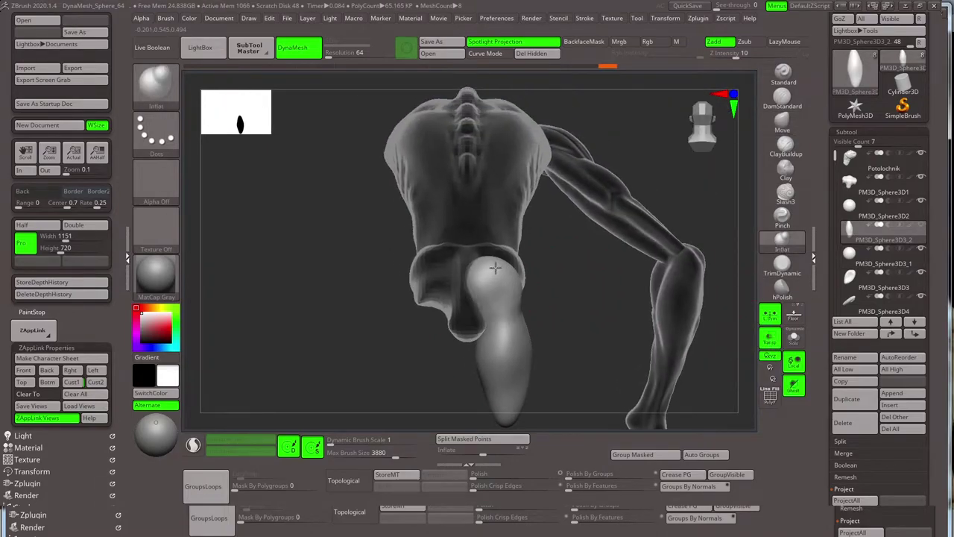
{"action": "right_click_drag", "start_coordinate": [495, 268], "coordinate": [590, 262]}
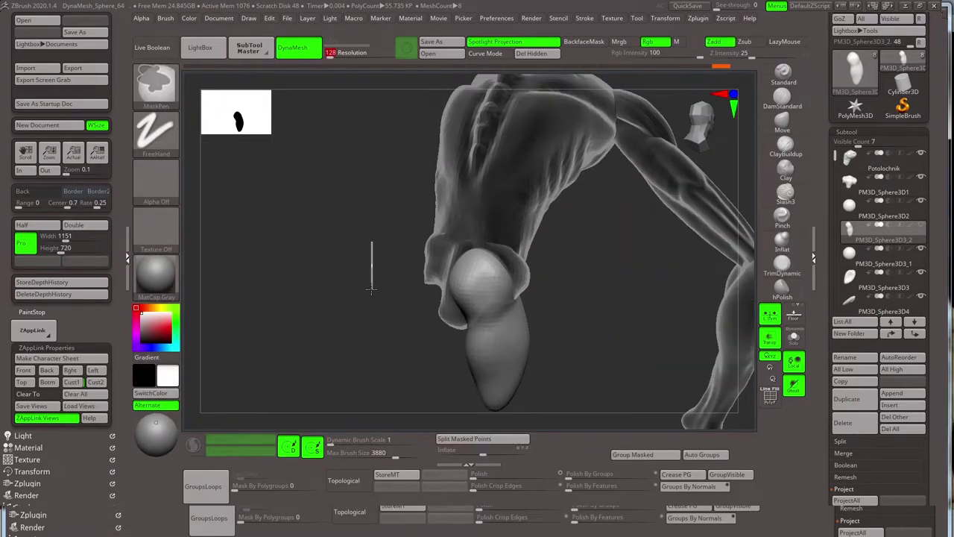
{"action": "mouse_move", "coordinate": [371, 290]}
{"action": "right_mouse_down"}
{"action": "mouse_move", "coordinate": [460, 331]}
{"action": "mouse_move", "coordinate": [571, 309]}
{"action": "mouse_move", "coordinate": [539, 295]}
{"action": "mouse_move", "coordinate": [579, 314]}
{"action": "mouse_move", "coordinate": [552, 296]}
{"action": "right_mouse_up"}
{"action": "key", "text": "s"}
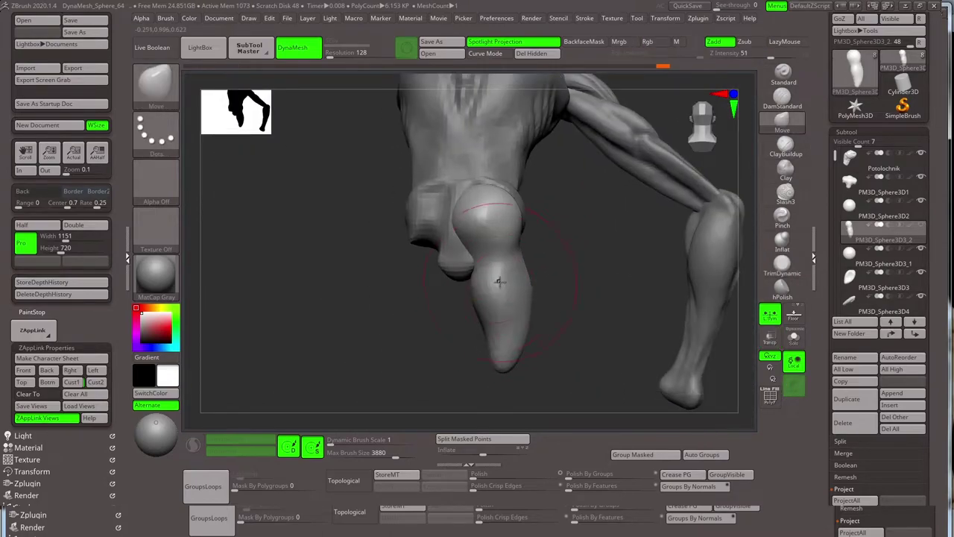
{"action": "mouse_move", "coordinate": [499, 281]}
{"action": "right_mouse_down"}
{"action": "mouse_move", "coordinate": [511, 333]}
{"action": "mouse_move", "coordinate": [629, 267]}
{"action": "right_mouse_up"}
{"action": "key", "text": "shift+ctrl+s"}
- Shape the isolated thigh into a thick taper with DamStandard and ClayBuildup
{"action": "key", "text": "b"}
{"action": "key", "text": "d"}
{"action": "key", "text": "s"}
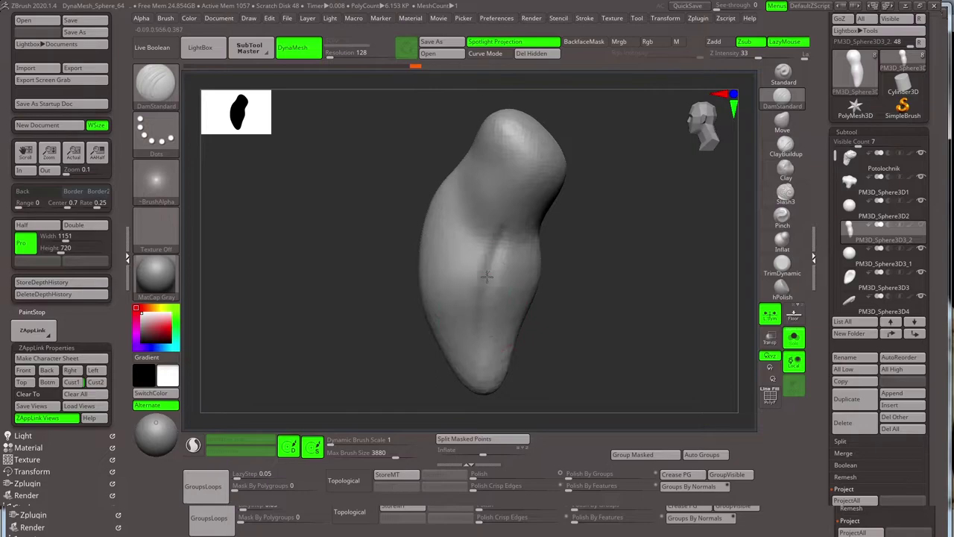
{"action": "key", "text": "b"}
{"action": "key", "text": "c"}
{"action": "key", "text": "b"}
{"action": "mouse_move", "coordinate": [486, 277]}
{"action": "right_mouse_down"}
{"action": "mouse_move", "coordinate": [609, 256]}
{"action": "mouse_move", "coordinate": [482, 356]}
{"action": "mouse_move", "coordinate": [552, 229]}
{"action": "mouse_move", "coordinate": [547, 316]}
{"action": "mouse_move", "coordinate": [537, 283]}
{"action": "mouse_move", "coordinate": [547, 209]}
{"action": "mouse_move", "coordinate": [596, 270]}
{"action": "mouse_move", "coordinate": [559, 320]}
{"action": "mouse_move", "coordinate": [515, 190]}
{"action": "mouse_move", "coordinate": [530, 216]}
{"action": "mouse_move", "coordinate": [644, 202]}
{"action": "mouse_move", "coordinate": [627, 231]}
{"action": "mouse_move", "coordinate": [635, 254]}
{"action": "mouse_move", "coordinate": [564, 303]}
{"action": "mouse_move", "coordinate": [592, 256]}
{"action": "right_mouse_up"}
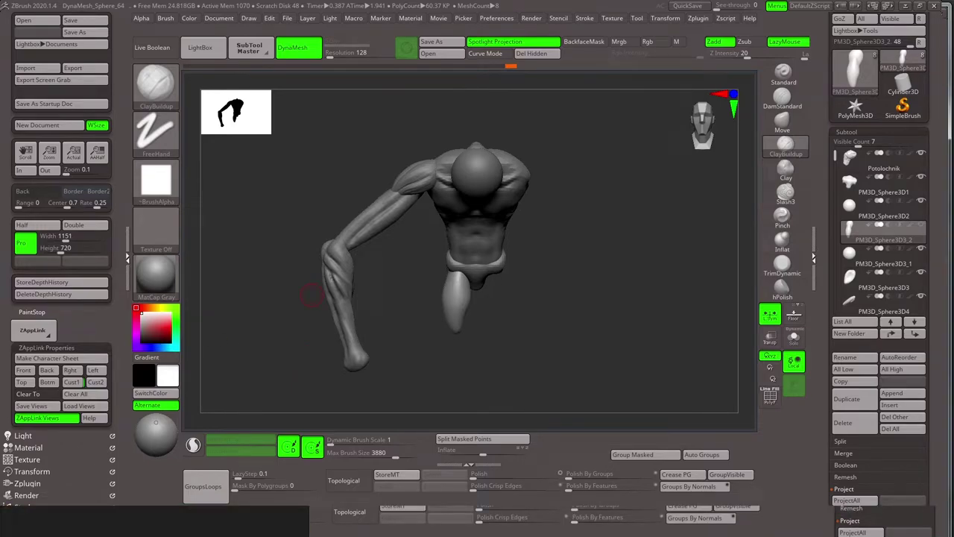
{"action": "mouse_move", "coordinate": [316, 283]}
{"action": "left_mouse_down"}
{"action": "mouse_move", "coordinate": [651, 273]}
{"action": "mouse_move", "coordinate": [654, 300]}
{"action": "mouse_move", "coordinate": [482, 307]}
{"action": "mouse_move", "coordinate": [560, 261]}
{"action": "left_mouse_up"}
- Select the knee sphere below the thigh and clear its mask
{"action": "left_click", "coordinate": [884, 215]}
{"action": "key", "text": "w"}
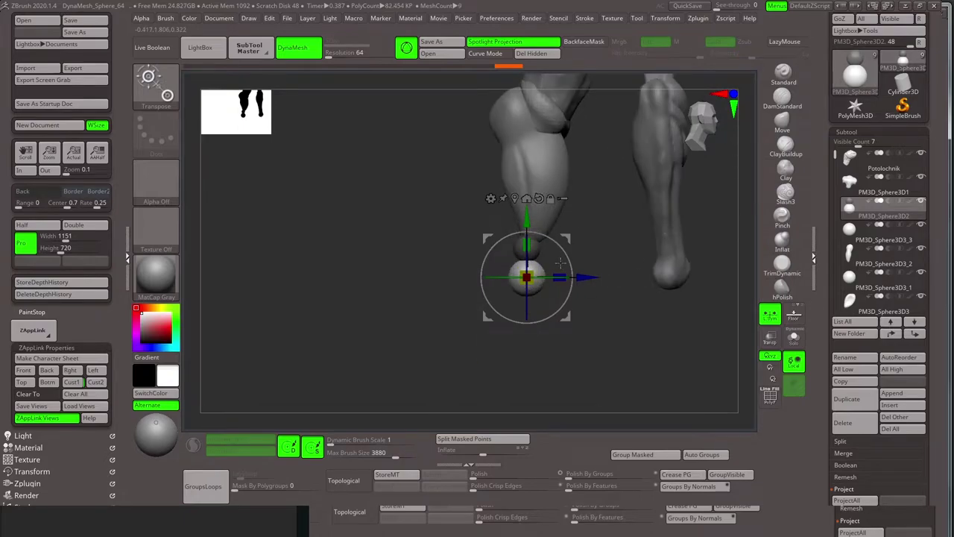
{"action": "left_click_drag", "start_coordinate": [592, 300], "coordinate": [588, 260]}
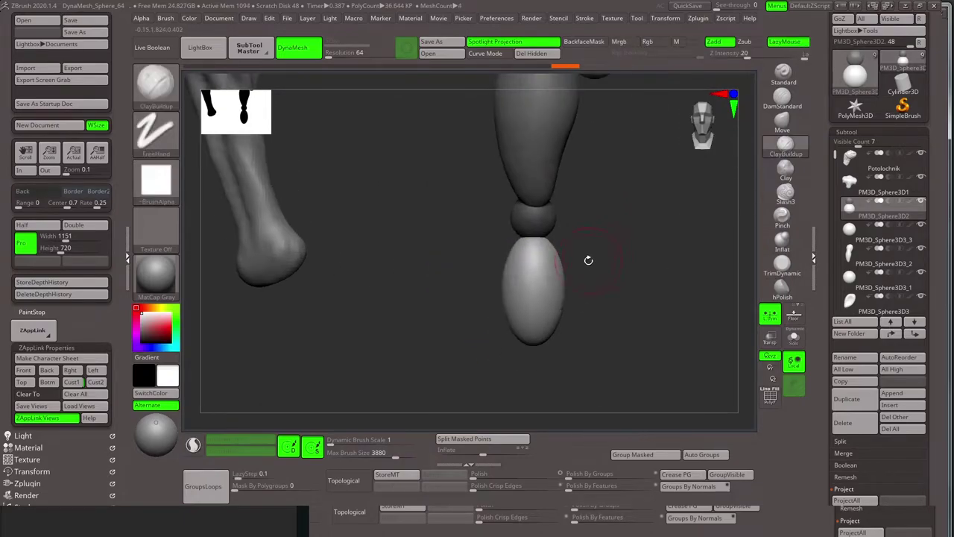
{"action": "left_click", "coordinate": [605, 270], "text": "ctrl"}
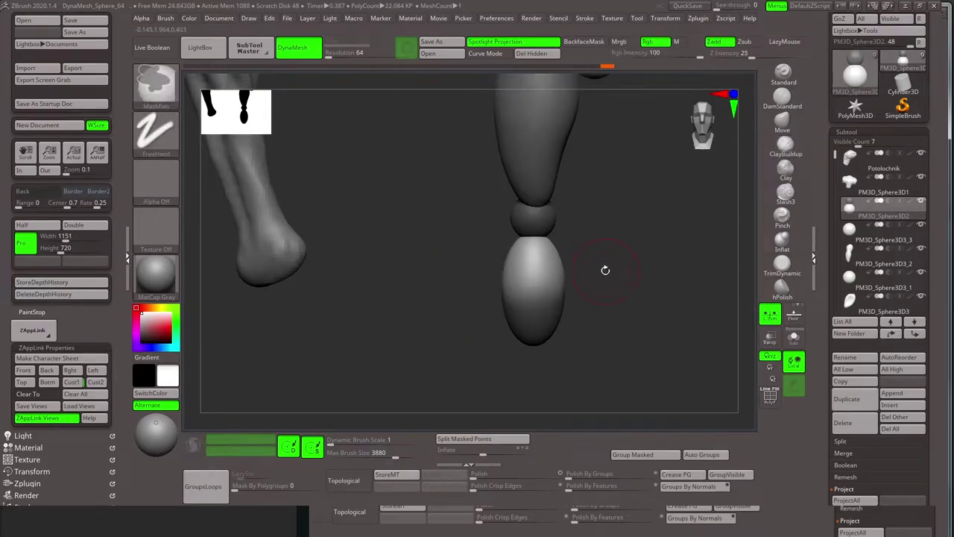
{"action": "mouse_move", "coordinate": [622, 366]}
{"action": "left_mouse_down"}
{"action": "mouse_move", "coordinate": [571, 264]}
{"action": "mouse_move", "coordinate": [305, 271]}
{"action": "left_mouse_up"}
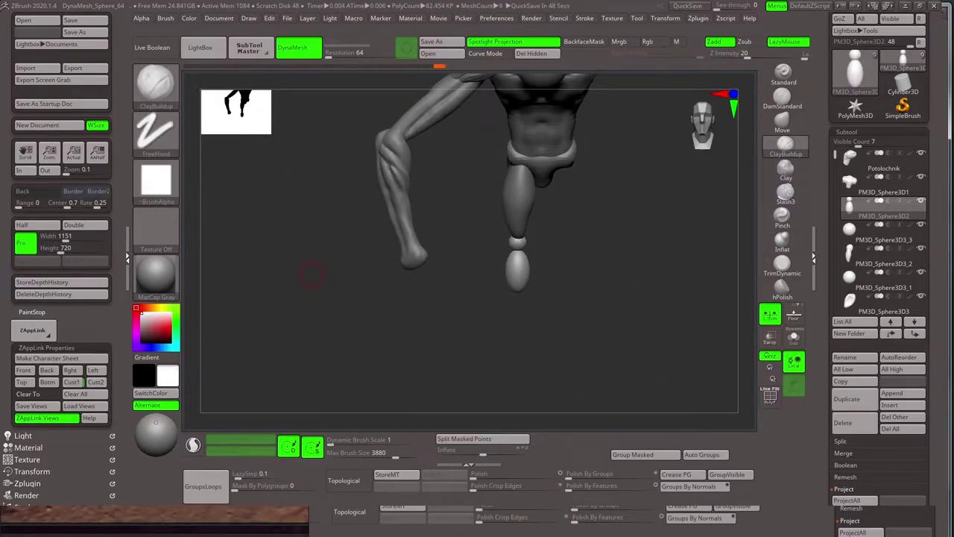
- Check polygroups with PolyFrame, then rotate the egg-shaped lower leg upright
{"action": "key", "text": "w"}
{"action": "key", "text": "shift+f"}
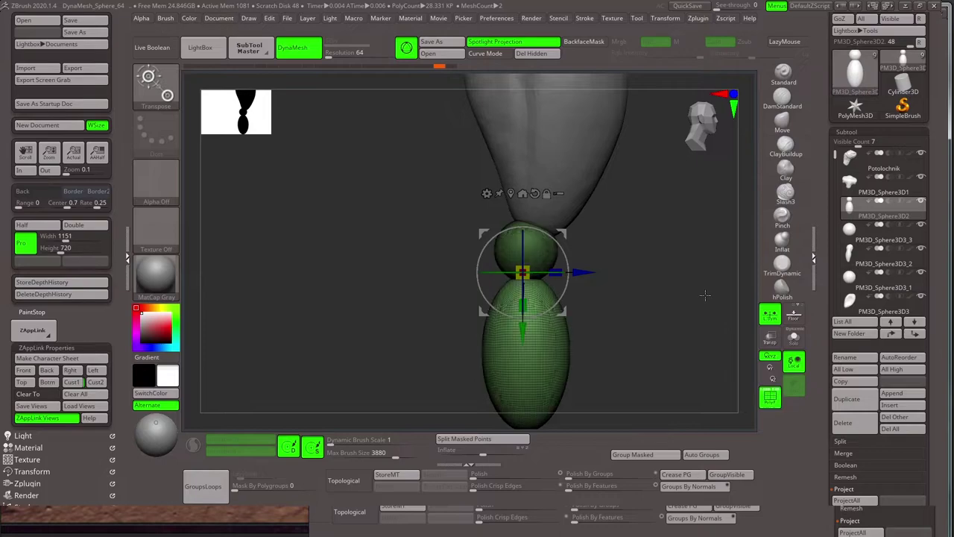
{"action": "key", "text": "shift+f"}
{"action": "key", "text": "w"}
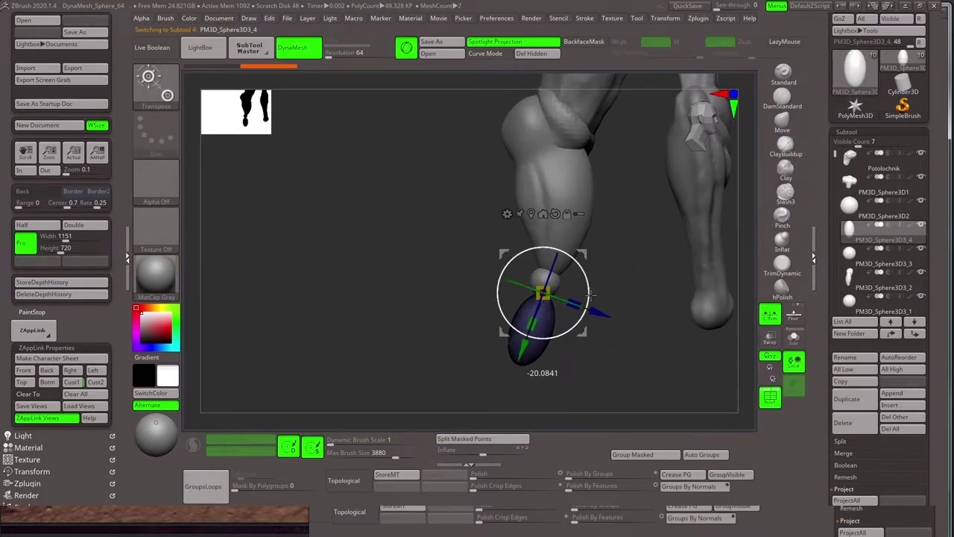
{"action": "key", "text": "q"}
{"action": "left_click_drag", "start_coordinate": [595, 308], "coordinate": [607, 292], "text": "shift"}
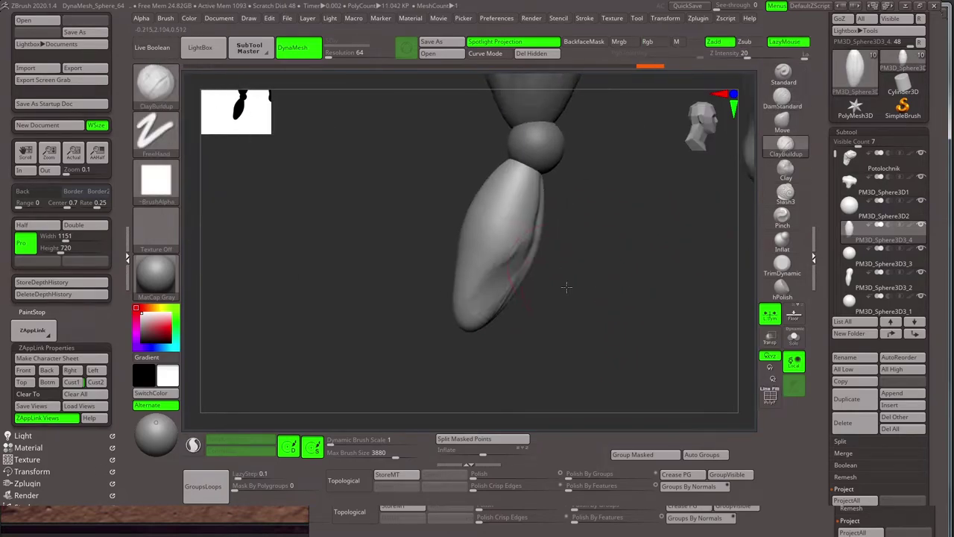
- Build up clay along the egg and push it into a tapering calf with Move
{"action": "left_click_drag", "start_coordinate": [531, 319], "coordinate": [494, 286]}
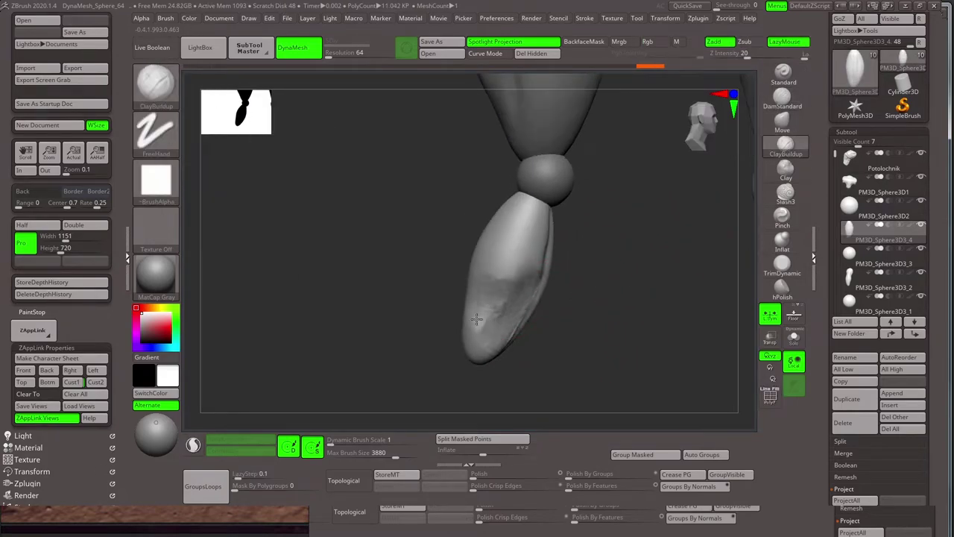
{"action": "mouse_move", "coordinate": [430, 122]}
{"action": "left_mouse_down", "text": "shift"}
{"action": "mouse_move", "coordinate": [498, 346]}
{"action": "mouse_move", "coordinate": [562, 281]}
{"action": "mouse_move", "coordinate": [481, 335]}
{"action": "left_mouse_up", "text": "shift"}
{"action": "key", "text": "b"}
{"action": "key", "text": "m"}
{"action": "key", "text": "v"}
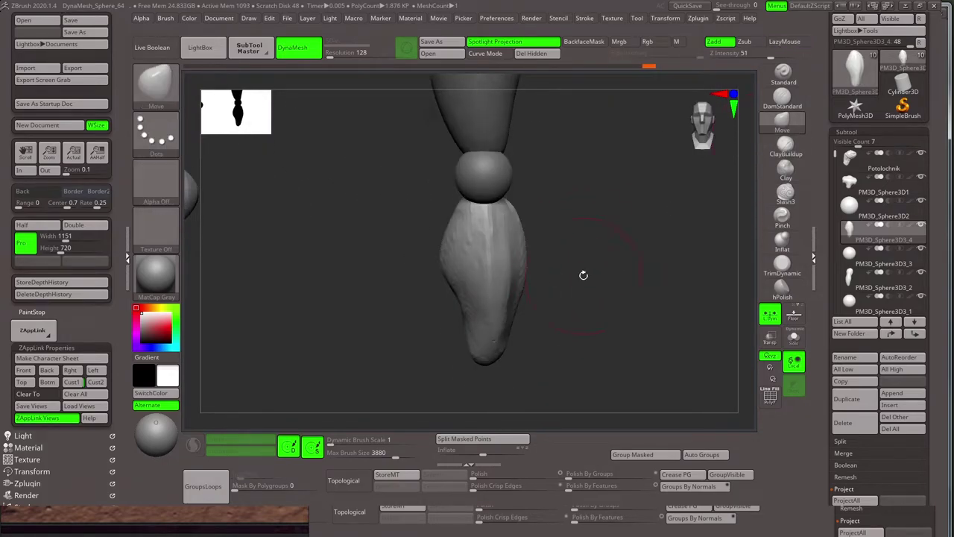
{"action": "mouse_move", "coordinate": [480, 319]}
{"action": "left_mouse_down"}
{"action": "mouse_move", "coordinate": [415, 287]}
{"action": "mouse_move", "coordinate": [495, 316]}
{"action": "mouse_move", "coordinate": [448, 275]}
{"action": "mouse_move", "coordinate": [440, 252]}
{"action": "mouse_move", "coordinate": [509, 254]}
{"action": "mouse_move", "coordinate": [537, 283]}
{"action": "mouse_move", "coordinate": [560, 279]}
{"action": "mouse_move", "coordinate": [526, 351]}
{"action": "mouse_move", "coordinate": [546, 331]}
{"action": "mouse_move", "coordinate": [526, 322]}
{"action": "left_mouse_up"}
- Carve calf muscle grooves with DamStandard, alternating with ClayBuildup
{"action": "key", "text": "b"}
{"action": "key", "text": "d"}
{"action": "key", "text": "s"}
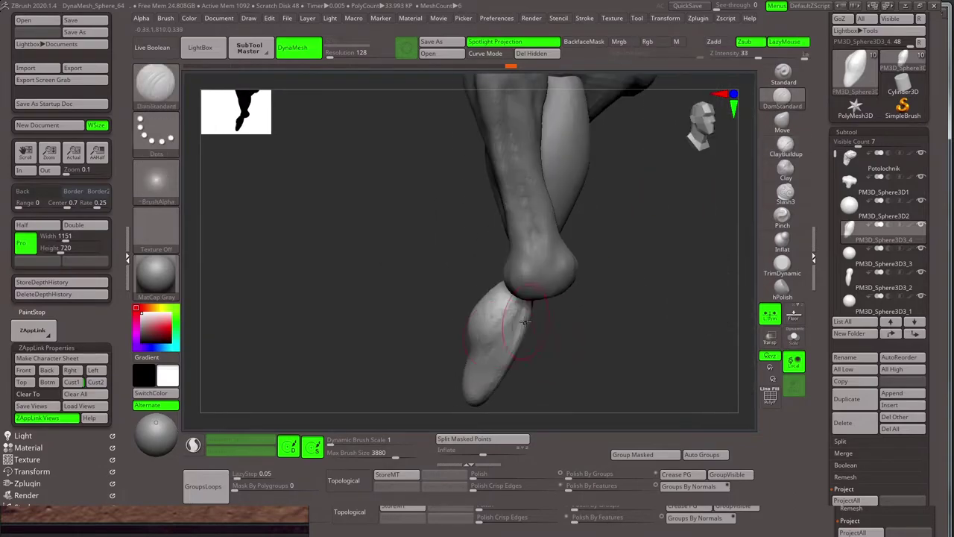
{"action": "mouse_move", "coordinate": [492, 349]}
{"action": "left_mouse_down"}
{"action": "mouse_move", "coordinate": [580, 335]}
{"action": "mouse_move", "coordinate": [515, 296]}
{"action": "mouse_move", "coordinate": [648, 300]}
{"action": "left_mouse_up"}
{"action": "key", "text": "b"}
{"action": "key", "text": "c"}
{"action": "key", "text": "b"}
- Select the knee sphere and sharpen it into an angular kneecap with Pinch and Standard
{"action": "key", "text": "b"}
{"action": "key", "text": "d"}
{"action": "key", "text": "s"}
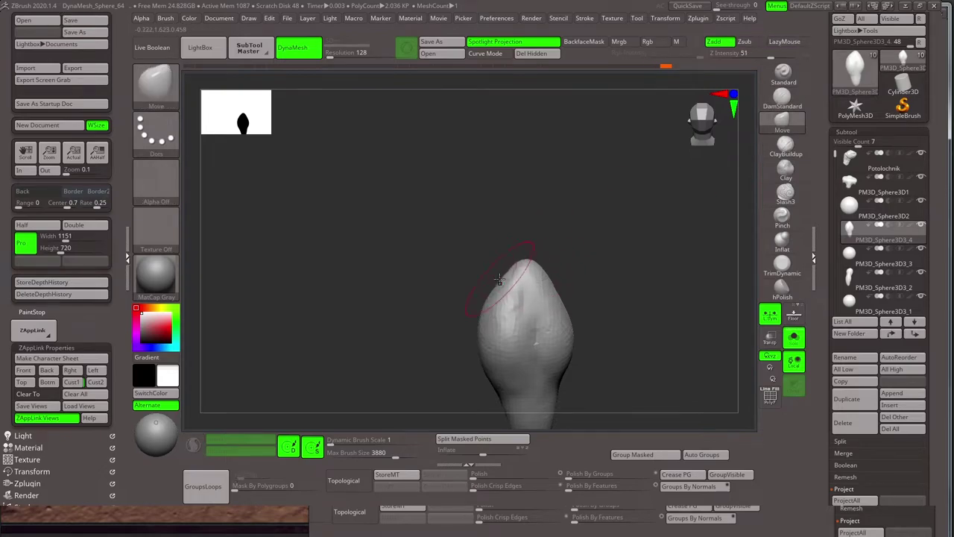
{"action": "mouse_move", "coordinate": [499, 279]}
{"action": "left_mouse_down"}
{"action": "mouse_move", "coordinate": [579, 315]}
{"action": "mouse_move", "coordinate": [531, 319]}
{"action": "mouse_move", "coordinate": [534, 266]}
{"action": "left_mouse_up"}
{"action": "left_click", "coordinate": [579, 316], "text": "alt"}
{"action": "key", "text": "b"}
{"action": "key", "text": "p"}
{"action": "key", "text": "i"}
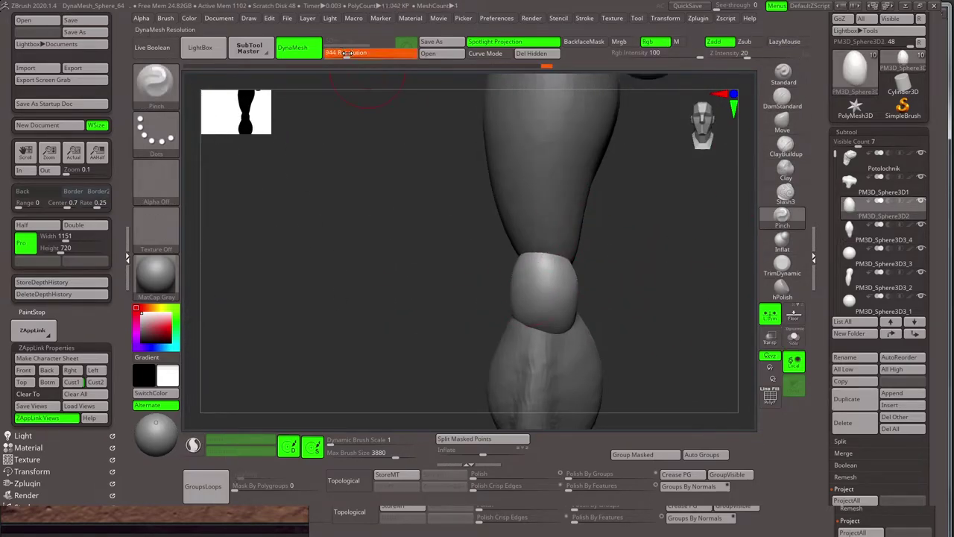
{"action": "left_click_drag", "start_coordinate": [542, 266], "coordinate": [756, 276]}
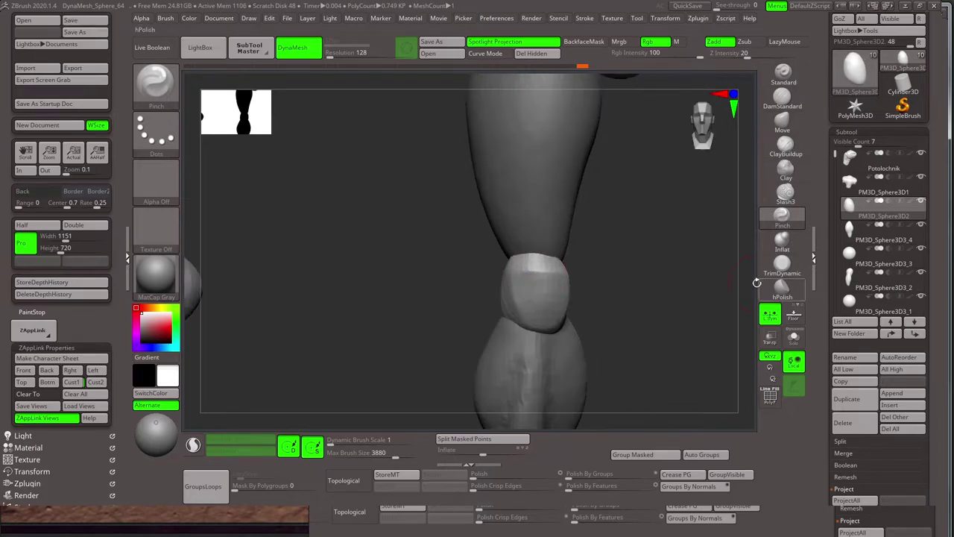
{"action": "key", "text": "b"}
{"action": "key", "text": "s"}
{"action": "key", "text": "t"}
{"action": "mouse_move", "coordinate": [609, 283]}
{"action": "left_mouse_down"}
{"action": "mouse_move", "coordinate": [554, 290]}
{"action": "mouse_move", "coordinate": [629, 293]}
{"action": "mouse_move", "coordinate": [577, 211]}
{"action": "mouse_move", "coordinate": [647, 224]}
{"action": "mouse_move", "coordinate": [593, 228]}
{"action": "mouse_move", "coordinate": [615, 156]}
{"action": "left_mouse_up"}
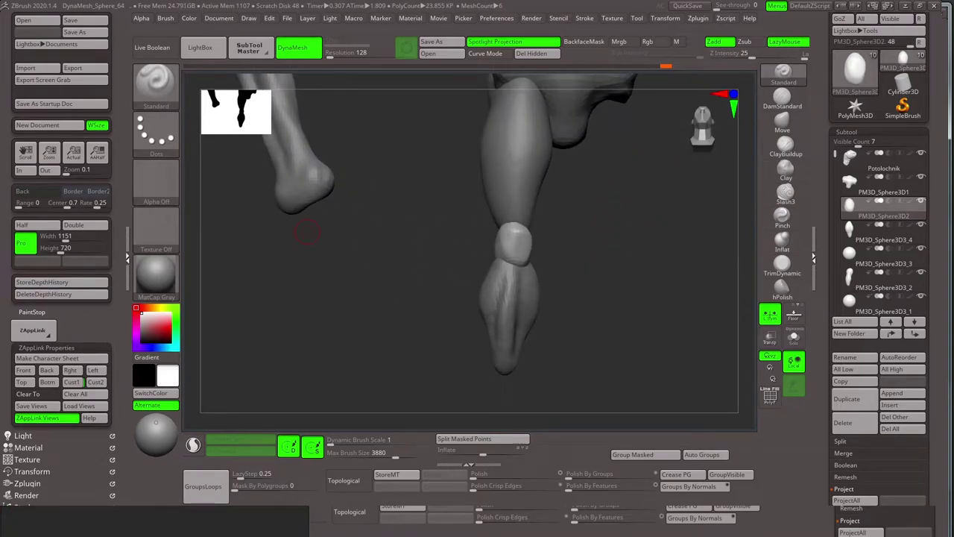
- Zoom onto the knee and build up its surface with ClayBuildup and DamStandard strokes
{"action": "mouse_move", "coordinate": [307, 233]}
{"action": "left_mouse_down"}
{"action": "mouse_move", "coordinate": [661, 260]}
{"action": "mouse_move", "coordinate": [451, 282]}
{"action": "mouse_move", "coordinate": [551, 322]}
{"action": "left_mouse_up"}
{"action": "key", "text": "b"}
{"action": "key", "text": "c"}
{"action": "key", "text": "b"}
{"action": "key", "text": "b"}
{"action": "key", "text": "d"}
{"action": "key", "text": "s"}
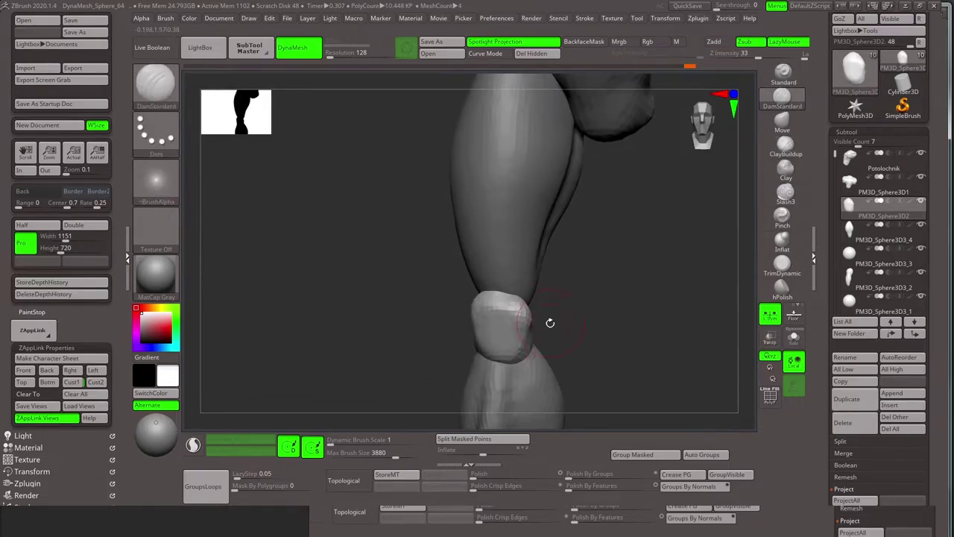
{"action": "mouse_move", "coordinate": [444, 311]}
{"action": "left_mouse_down"}
{"action": "mouse_move", "coordinate": [750, 175]}
{"action": "mouse_move", "coordinate": [488, 304]}
{"action": "mouse_move", "coordinate": [522, 298]}
{"action": "mouse_move", "coordinate": [492, 320]}
{"action": "left_mouse_up"}
{"action": "key", "text": "b"}
{"action": "key", "text": "c"}
{"action": "key", "text": "b"}
- Solo the knee piece and turn it to face the front for sculpting
{"action": "key", "text": "alt+s"}
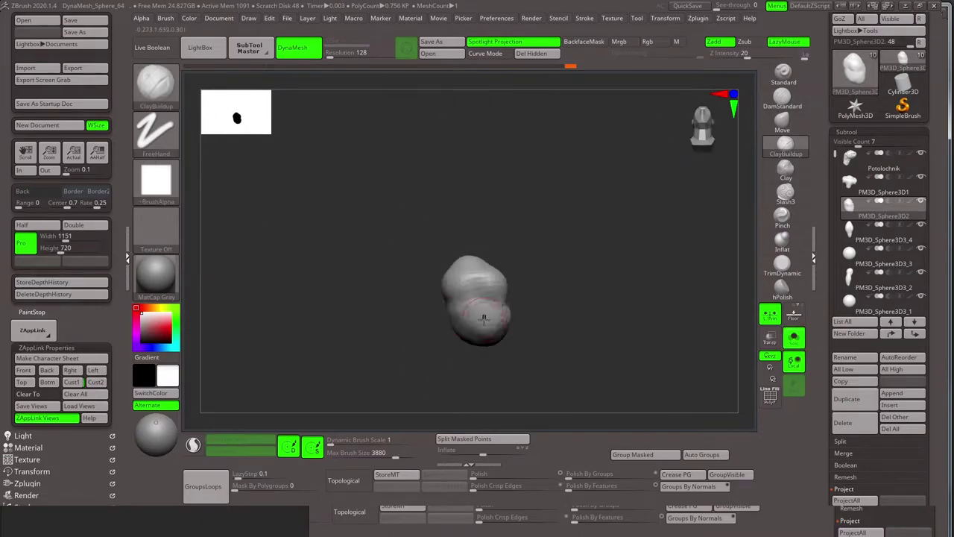
{"action": "left_click", "coordinate": [778, 106]}
{"action": "left_click_drag", "start_coordinate": [590, 246], "coordinate": [625, 269]}
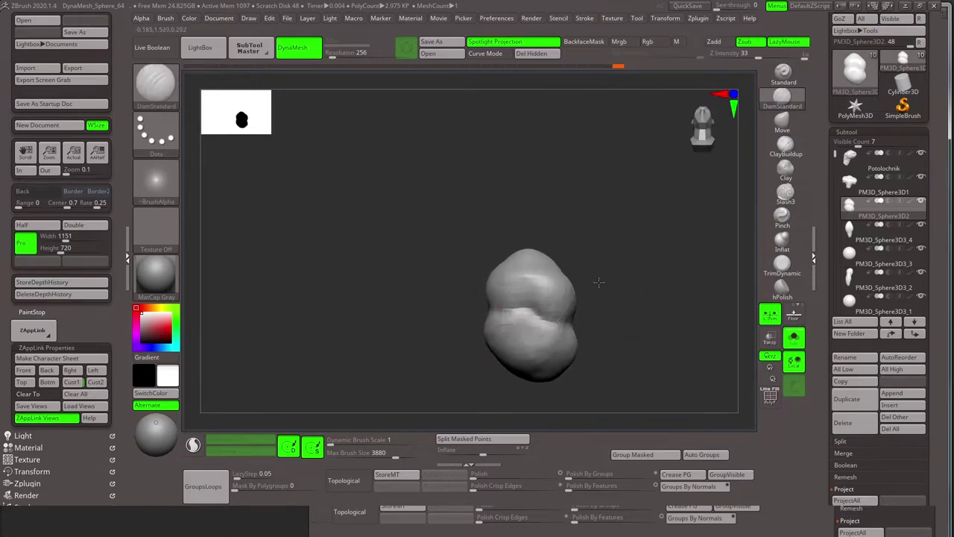
{"action": "mouse_move", "coordinate": [523, 317]}
{"action": "left_mouse_down"}
{"action": "mouse_move", "coordinate": [550, 277]}
{"action": "mouse_move", "coordinate": [525, 286]}
{"action": "mouse_move", "coordinate": [628, 282]}
{"action": "mouse_move", "coordinate": [641, 294]}
{"action": "mouse_move", "coordinate": [563, 301]}
{"action": "mouse_move", "coordinate": [544, 284]}
{"action": "left_mouse_up"}
{"action": "key", "text": "b"}
{"action": "key", "text": "c"}
{"action": "key", "text": "b"}
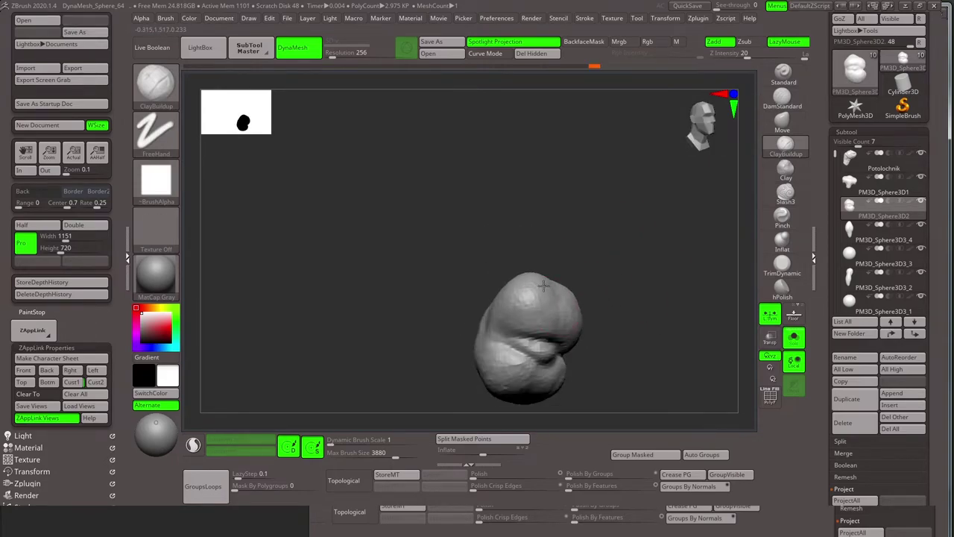
- Push the knee into two lobes with the Move brush, then add ClayBuildup
{"action": "key", "text": "b"}
{"action": "key", "text": "m"}
{"action": "key", "text": "v"}
{"action": "key", "text": "s"}
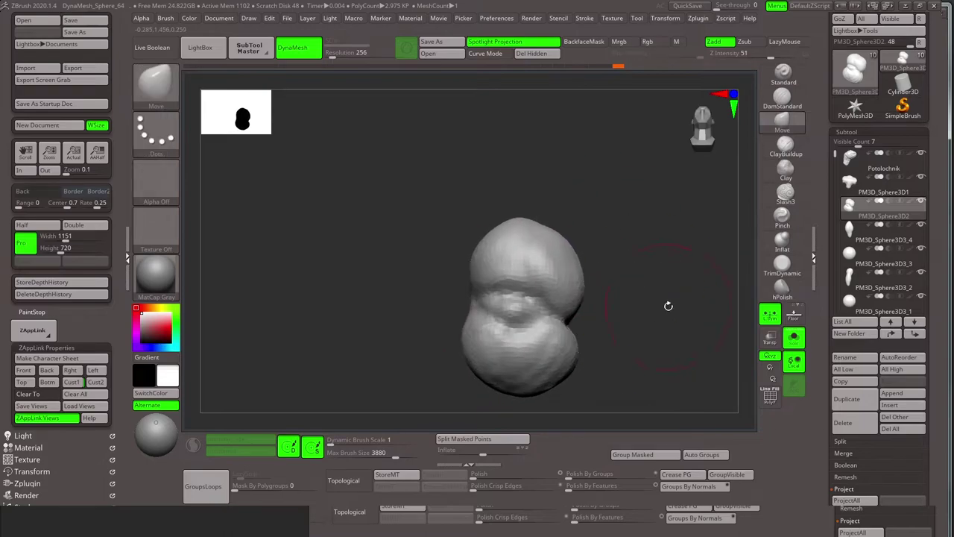
{"action": "key", "text": "b"}
{"action": "key", "text": "c"}
{"action": "key", "text": "b"}
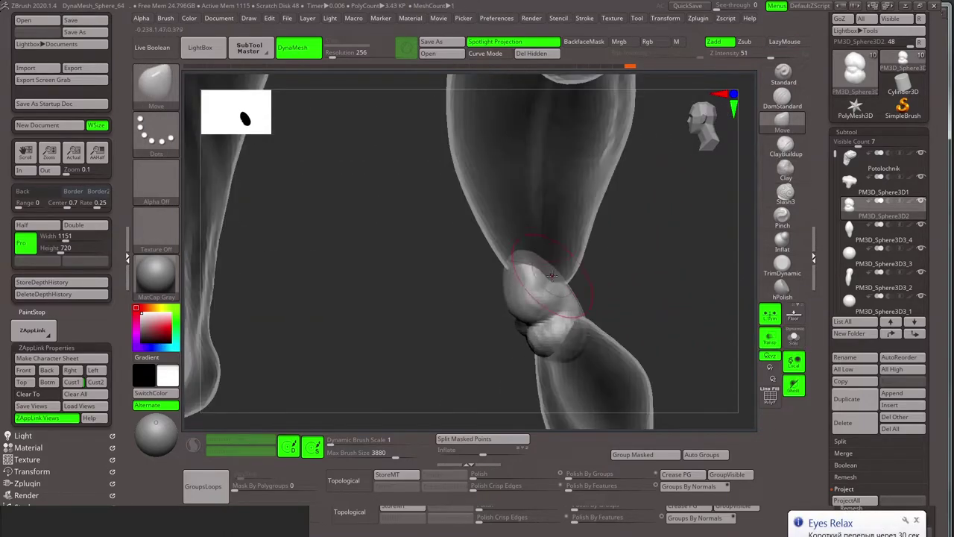
{"action": "mouse_move", "coordinate": [551, 275]}
{"action": "left_mouse_down"}
{"action": "mouse_move", "coordinate": [620, 315]}
{"action": "mouse_move", "coordinate": [695, 211]}
{"action": "mouse_move", "coordinate": [522, 296]}
{"action": "mouse_move", "coordinate": [624, 316]}
{"action": "mouse_move", "coordinate": [487, 341]}
{"action": "mouse_move", "coordinate": [494, 314]}
{"action": "mouse_move", "coordinate": [569, 302]}
{"action": "left_mouse_up"}
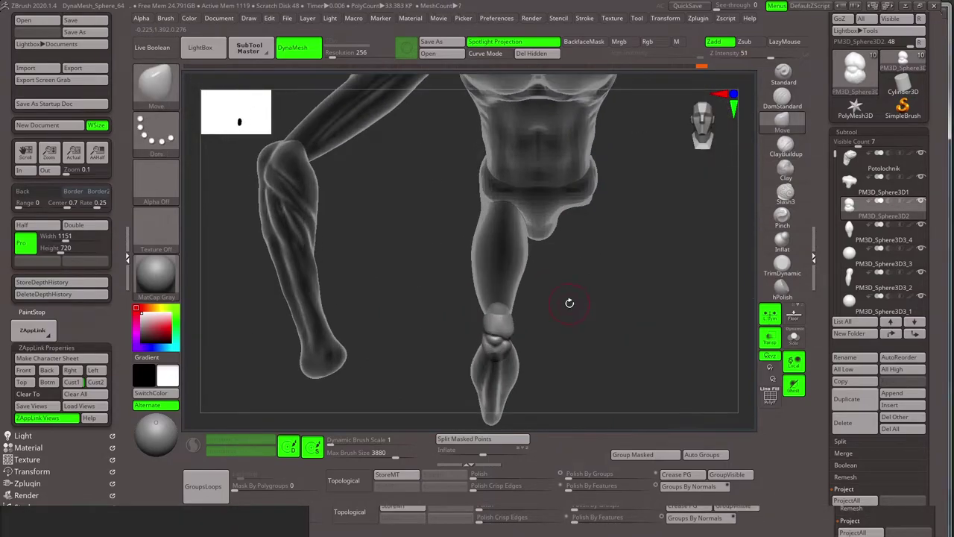
- Cut creases into the knee with DamStandard and add clay with ClayBuildup
{"action": "key", "text": "w"}
{"action": "key", "text": "q"}
{"action": "mouse_move", "coordinate": [498, 277]}
{"action": "left_mouse_down"}
{"action": "mouse_move", "coordinate": [550, 296]}
{"action": "mouse_move", "coordinate": [569, 347]}
{"action": "mouse_move", "coordinate": [452, 295]}
{"action": "left_mouse_up"}
{"action": "key", "text": "s"}
{"action": "key", "text": "b"}
{"action": "key", "text": "c"}
{"action": "key", "text": "b"}
- Orbit around the figure to check the leg and arm from several angles
{"action": "mouse_move", "coordinate": [508, 322]}
{"action": "left_mouse_down"}
{"action": "mouse_move", "coordinate": [526, 276]}
{"action": "mouse_move", "coordinate": [631, 335]}
{"action": "mouse_move", "coordinate": [560, 315]}
{"action": "mouse_move", "coordinate": [618, 277]}
{"action": "mouse_move", "coordinate": [603, 266]}
{"action": "mouse_move", "coordinate": [616, 166]}
{"action": "mouse_move", "coordinate": [586, 292]}
{"action": "left_mouse_up"}
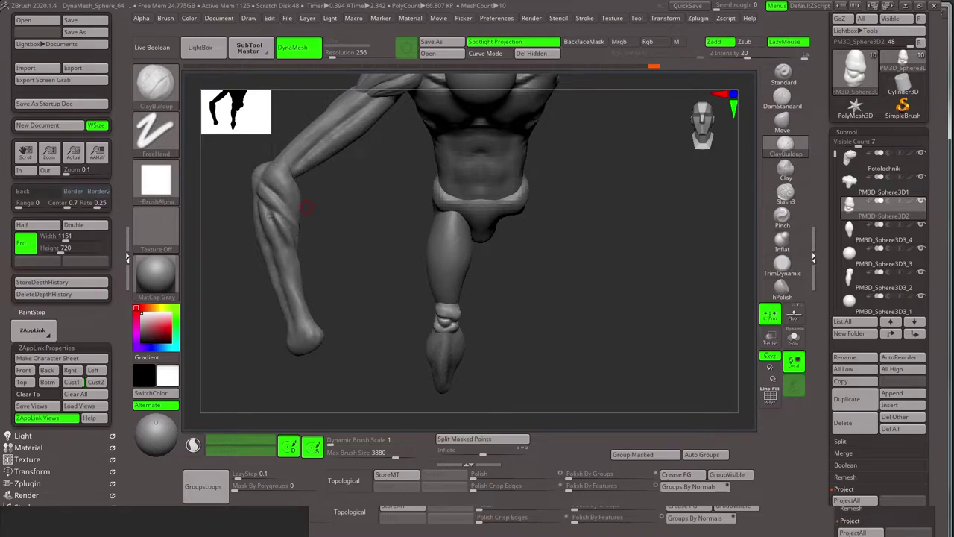
{"action": "left_click_drag", "start_coordinate": [306, 208], "coordinate": [310, 249]}
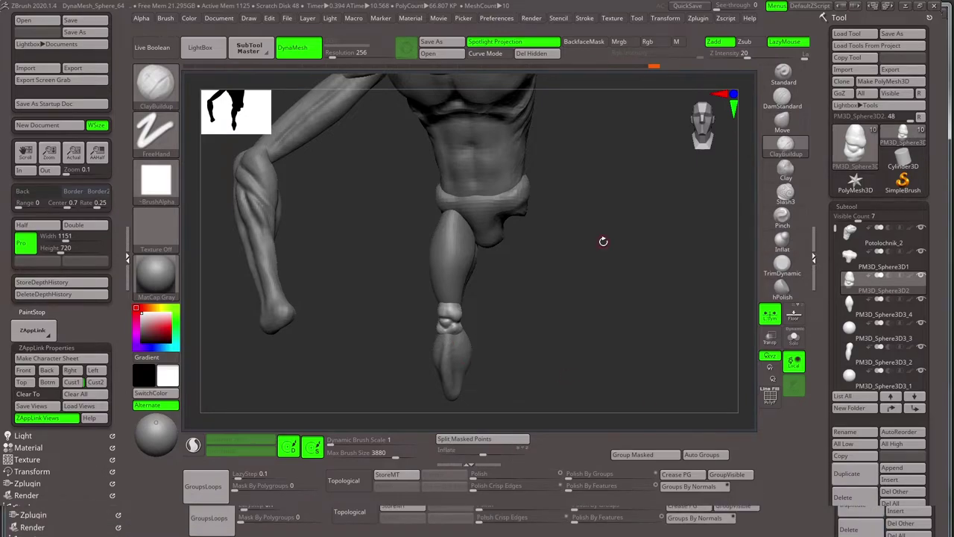
{"action": "left_click_drag", "start_coordinate": [601, 247], "coordinate": [583, 287]}
{"action": "left_click_drag", "start_coordinate": [554, 303], "coordinate": [567, 253]}
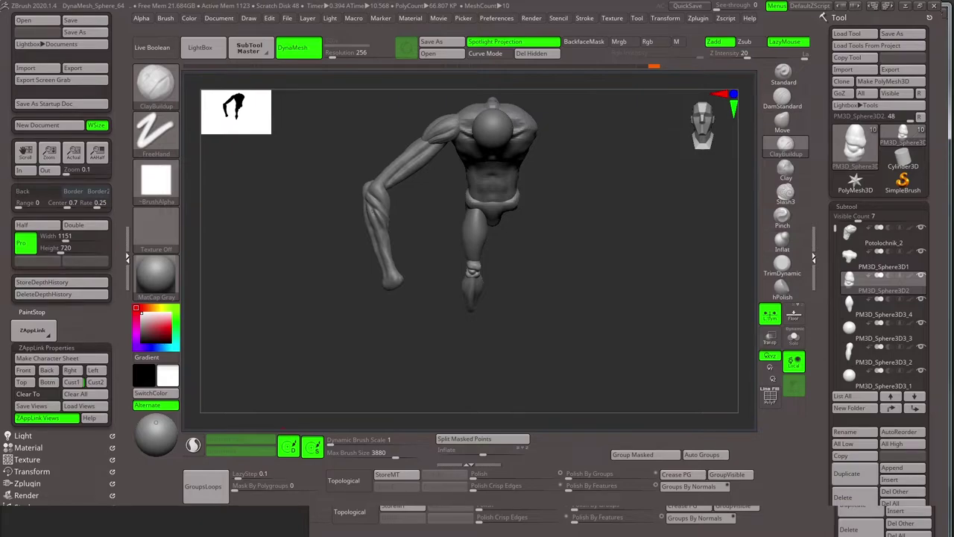
{"action": "left_click_drag", "start_coordinate": [596, 269], "coordinate": [619, 272]}
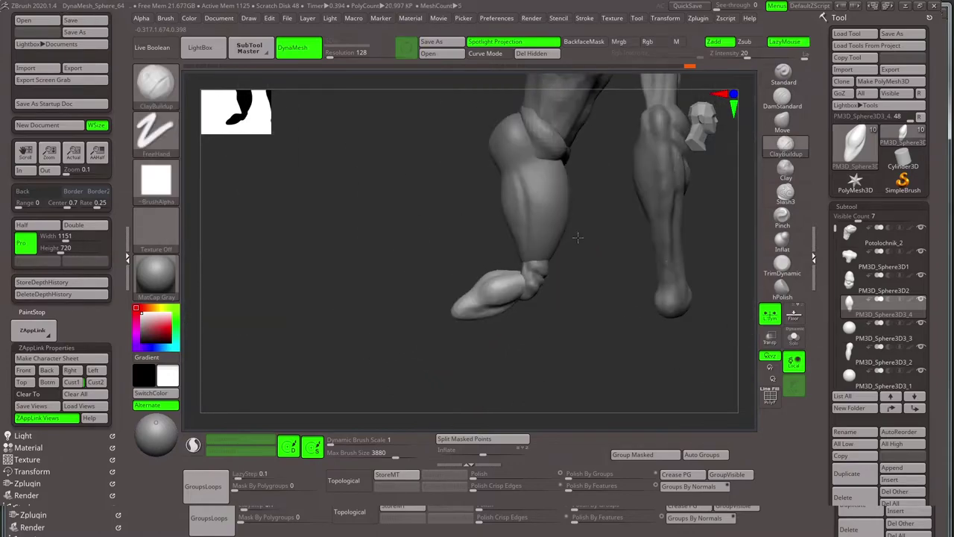
- Select PM3D_Sphere3D3_3 and stretch it under the ankle with the Transpose gizmo
{"action": "left_click_drag", "start_coordinate": [580, 246], "coordinate": [694, 219]}
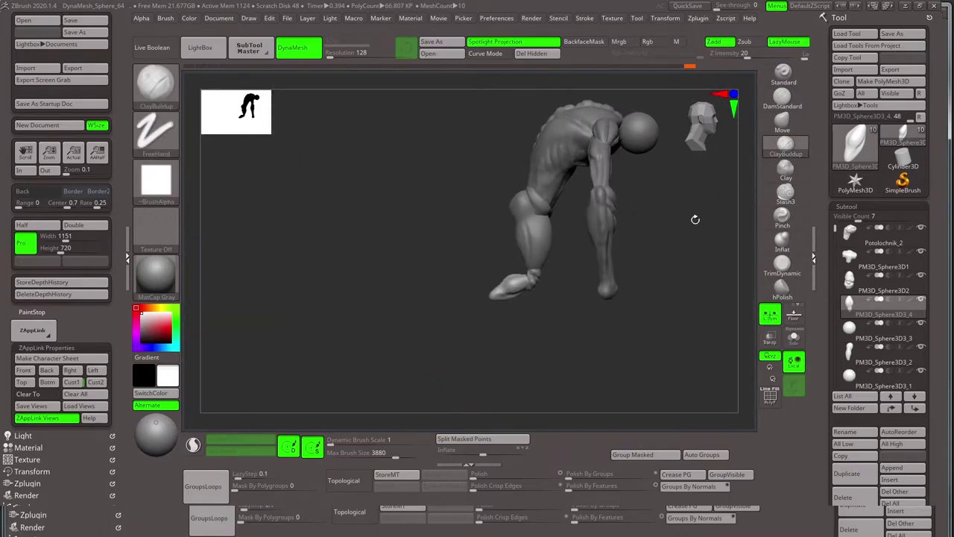
{"action": "left_click", "coordinate": [865, 332]}
{"action": "key", "text": "w"}
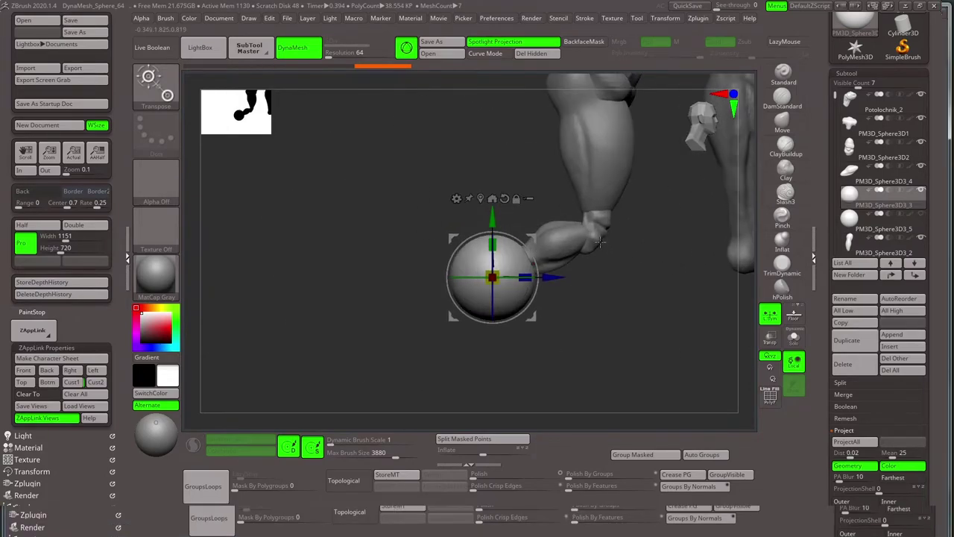
{"action": "key", "text": "q"}
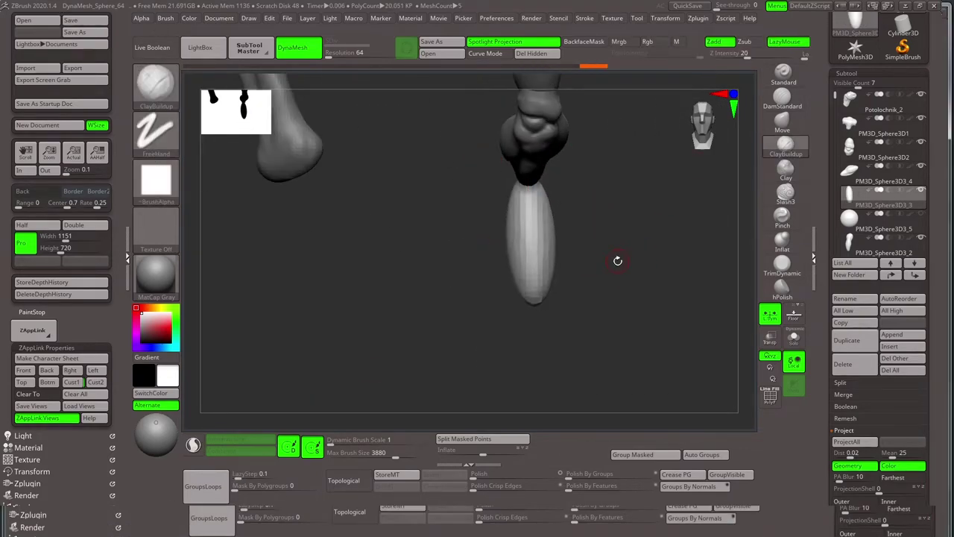
- Bend the long toe gently with the Move brush
{"action": "left_click_drag", "start_coordinate": [430, 171], "coordinate": [607, 258]}
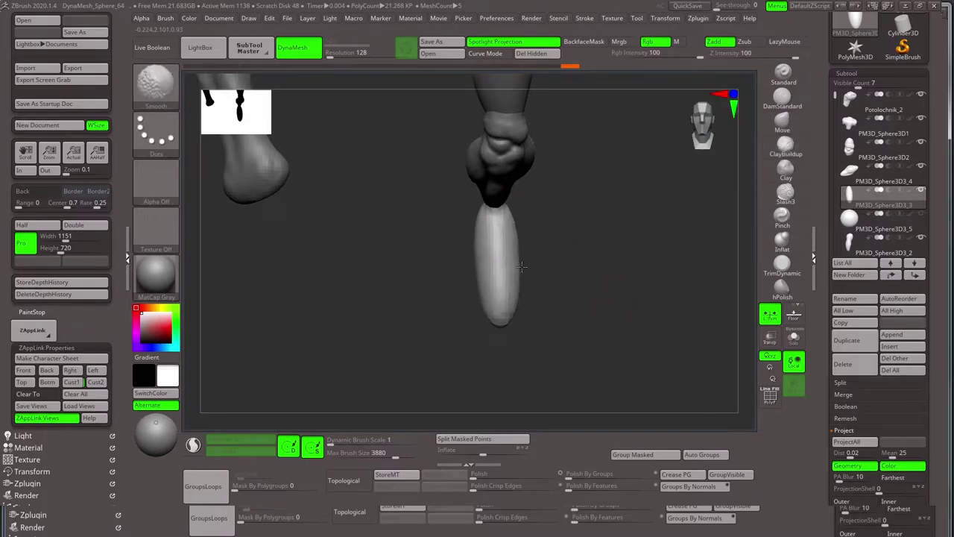
{"action": "key", "text": "s"}
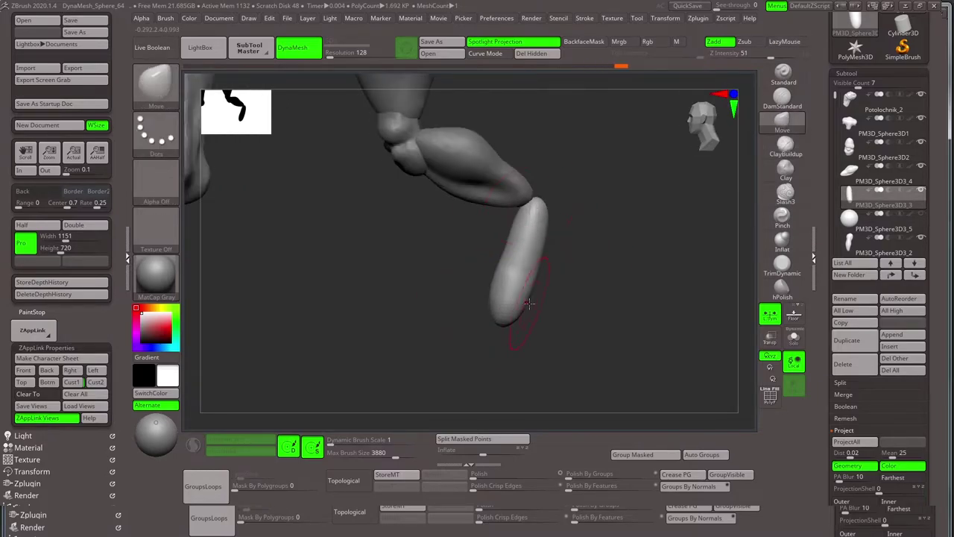
{"action": "mouse_move", "coordinate": [601, 272]}
{"action": "left_mouse_down"}
{"action": "mouse_move", "coordinate": [554, 195]}
{"action": "mouse_move", "coordinate": [616, 239]}
{"action": "mouse_move", "coordinate": [527, 223]}
{"action": "left_mouse_up"}
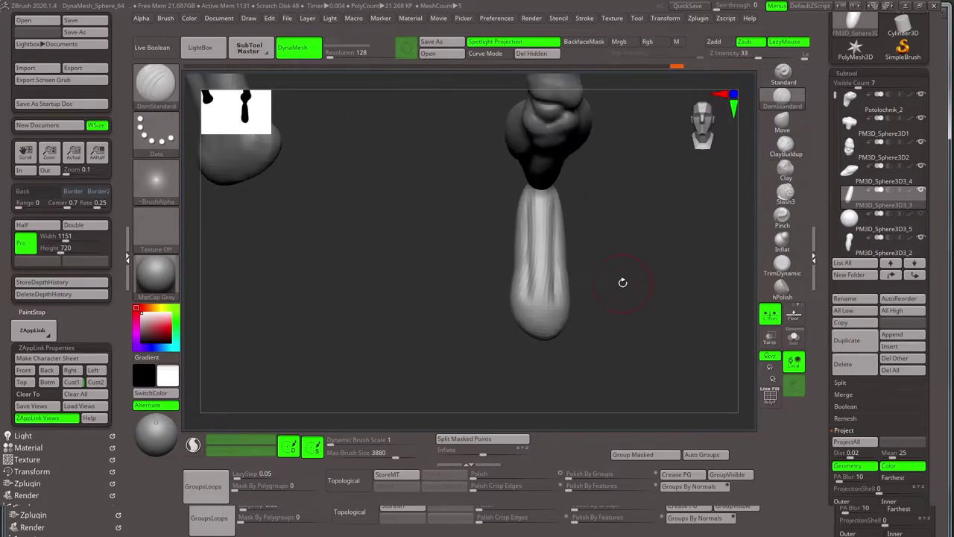
- Orbit and zoom around the lower leg to inspect the grooved toe
{"action": "left_click_drag", "start_coordinate": [319, 240], "coordinate": [663, 288]}
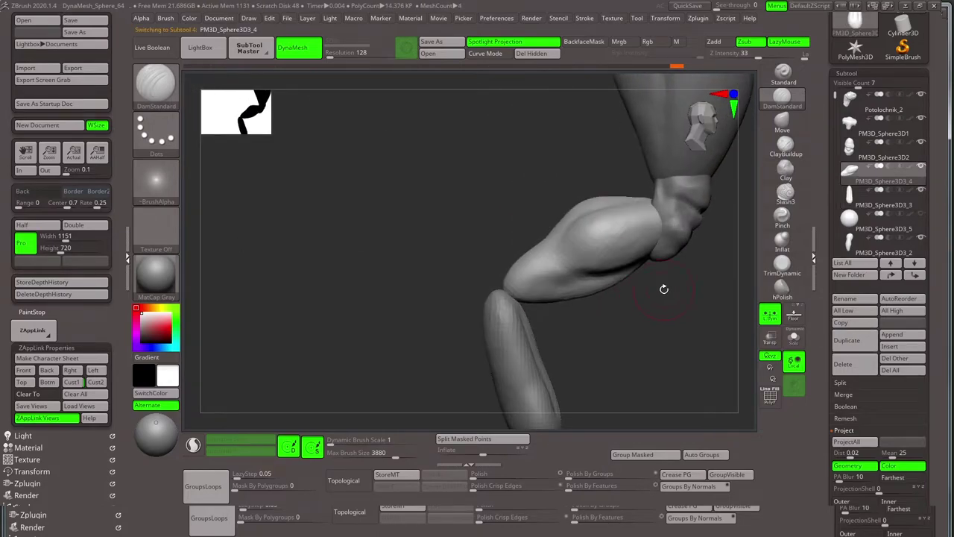
{"action": "mouse_move", "coordinate": [489, 291]}
{"action": "left_mouse_down"}
{"action": "mouse_move", "coordinate": [588, 275]}
{"action": "mouse_move", "coordinate": [501, 317]}
{"action": "left_mouse_up"}
{"action": "left_click_drag", "start_coordinate": [554, 304], "coordinate": [611, 283]}
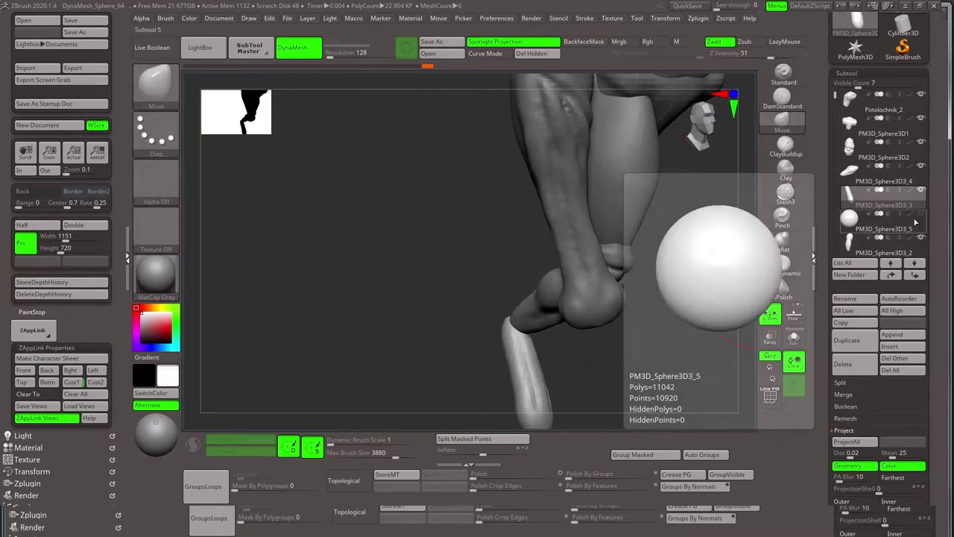
{"action": "scroll", "coordinate": [895, 209], "scroll_direction": "down", "scroll_amount": 3}
{"action": "left_click_drag", "start_coordinate": [648, 309], "coordinate": [621, 307]}
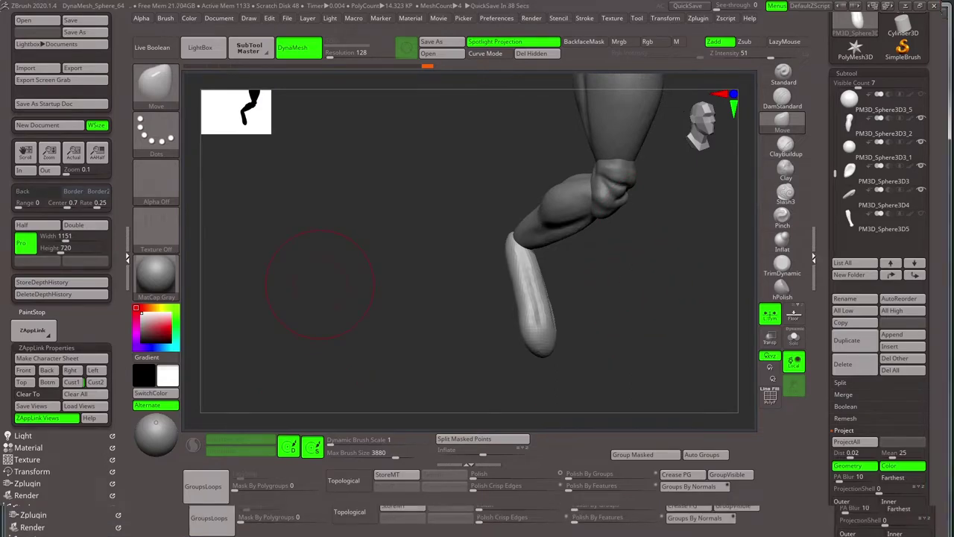
- Stretch PM3D_Sphere3D3_6 into a long ellipsoid toe with the Transpose gizmo
{"action": "key", "text": "w"}
{"action": "left_click", "coordinate": [488, 317], "text": "alt"}
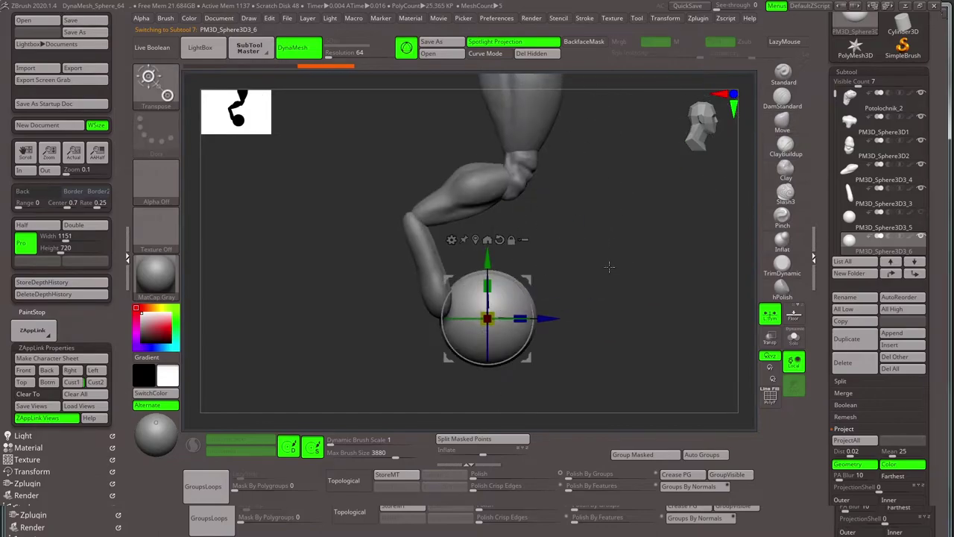
{"action": "left_click_drag", "start_coordinate": [609, 266], "coordinate": [567, 247]}
{"action": "left_click_drag", "start_coordinate": [492, 273], "coordinate": [549, 264]}
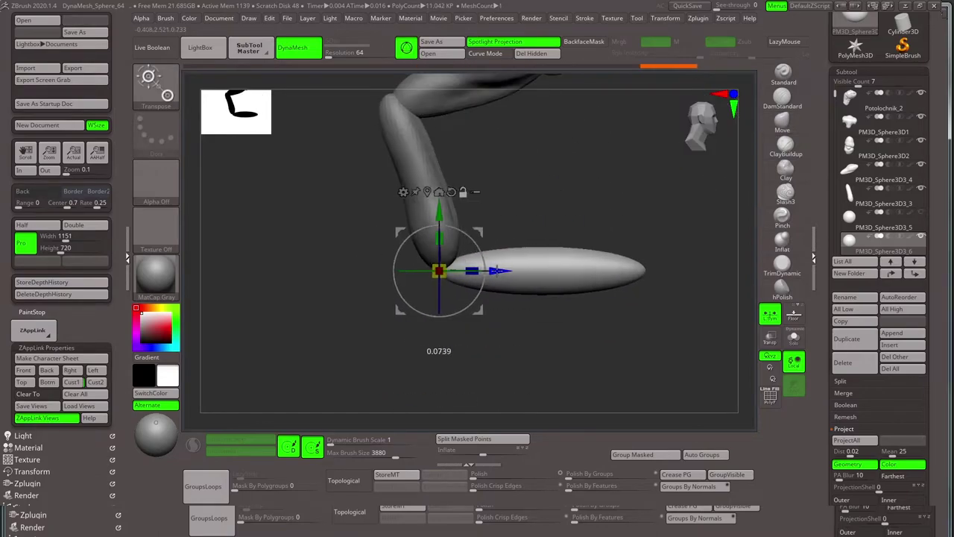
{"action": "key", "text": "q"}
{"action": "mouse_move", "coordinate": [485, 313]}
{"action": "left_mouse_down"}
{"action": "mouse_move", "coordinate": [550, 272]}
{"action": "mouse_move", "coordinate": [494, 322]}
{"action": "left_mouse_up"}
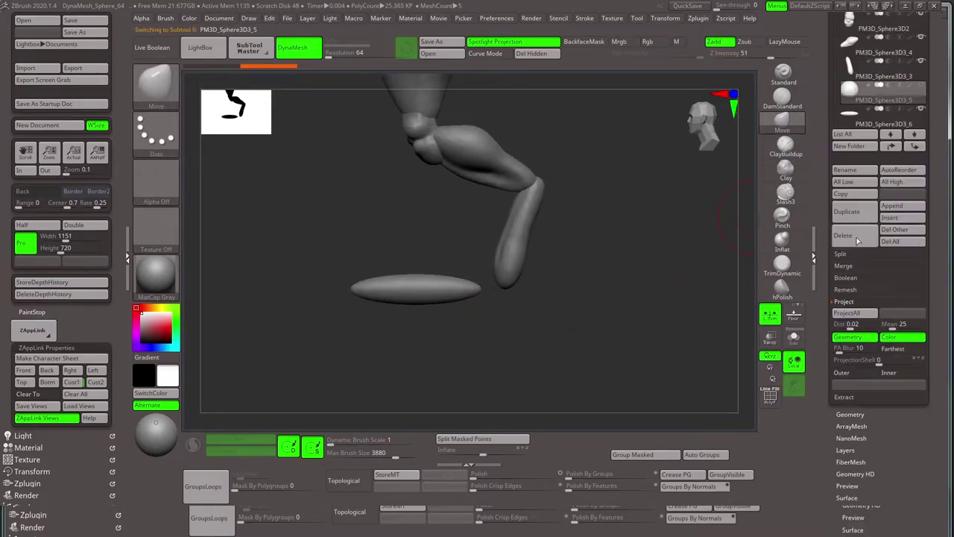
- Duplicate the toe sphere into additional splayed toes and check them
{"action": "mouse_move", "coordinate": [440, 290]}
{"action": "left_mouse_down"}
{"action": "mouse_move", "coordinate": [635, 320]}
{"action": "mouse_move", "coordinate": [551, 259]}
{"action": "mouse_move", "coordinate": [522, 270]}
{"action": "mouse_move", "coordinate": [556, 199]}
{"action": "mouse_move", "coordinate": [574, 260]}
{"action": "mouse_move", "coordinate": [552, 283]}
{"action": "mouse_move", "coordinate": [584, 246]}
{"action": "mouse_move", "coordinate": [591, 281]}
{"action": "left_mouse_up"}
{"action": "key", "text": "q"}
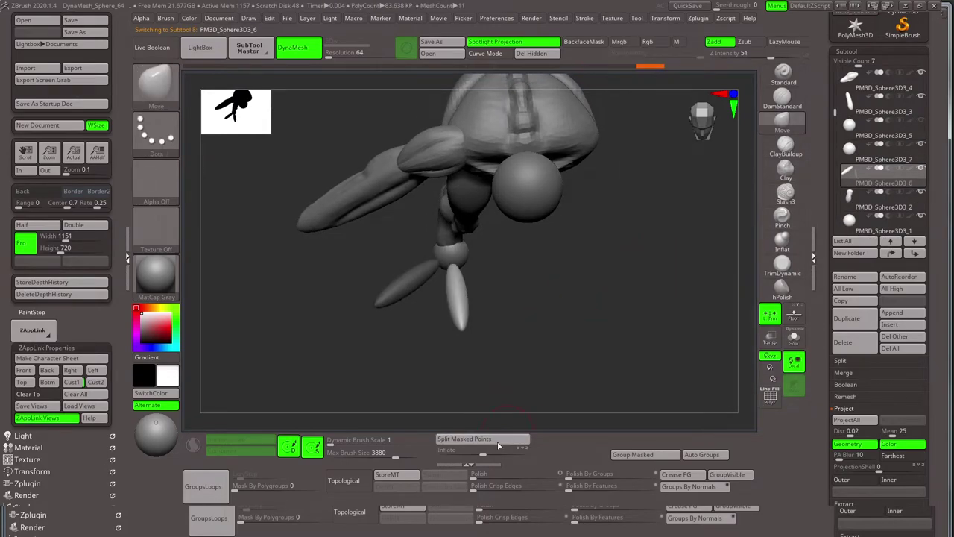
{"action": "mouse_move", "coordinate": [558, 296]}
{"action": "left_mouse_down"}
{"action": "mouse_move", "coordinate": [629, 258]}
{"action": "mouse_move", "coordinate": [530, 388]}
{"action": "left_mouse_up"}
- Frame the figure and save the model with Ctrl+S
{"action": "key", "text": "q"}
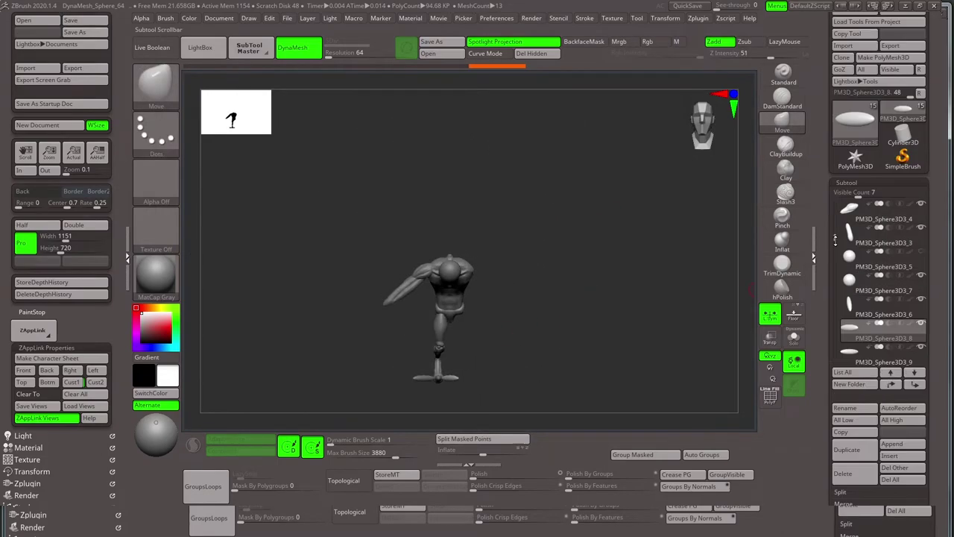
{"action": "mouse_move", "coordinate": [605, 277]}
{"action": "left_mouse_down"}
{"action": "mouse_move", "coordinate": [536, 282]}
{"action": "mouse_move", "coordinate": [650, 243]}
{"action": "mouse_move", "coordinate": [801, 226]}
{"action": "left_mouse_up"}
{"action": "key", "text": "ctrl+s"}
- Zoom and orbit around the figure to check the three splayed toes
{"action": "mouse_move", "coordinate": [458, 293]}
{"action": "left_mouse_down"}
{"action": "mouse_move", "coordinate": [566, 269]}
{"action": "mouse_move", "coordinate": [552, 323]}
{"action": "mouse_move", "coordinate": [799, 280]}
{"action": "left_mouse_up"}
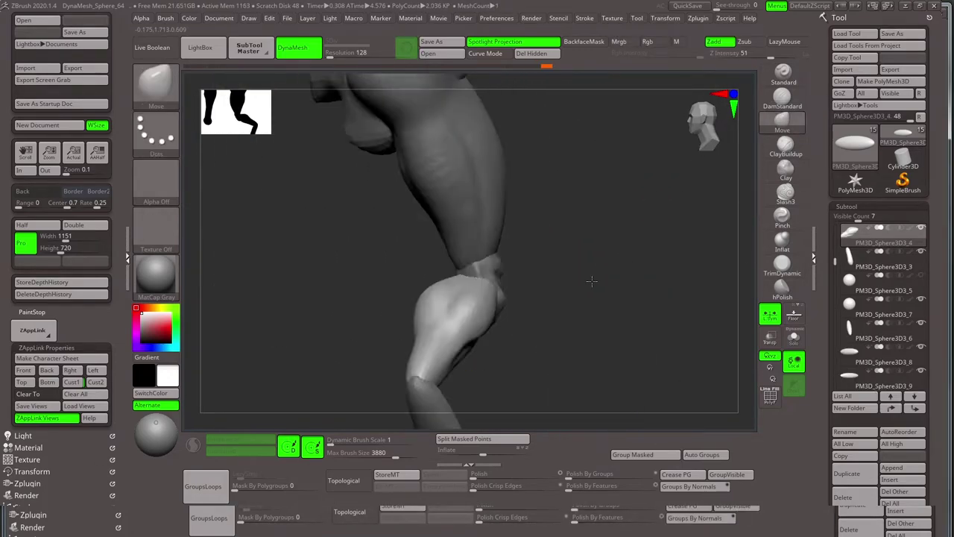
{"action": "mouse_move", "coordinate": [677, 388]}
{"action": "left_mouse_down"}
{"action": "mouse_move", "coordinate": [552, 245]}
{"action": "mouse_move", "coordinate": [541, 247]}
{"action": "mouse_move", "coordinate": [602, 269]}
{"action": "left_mouse_up"}
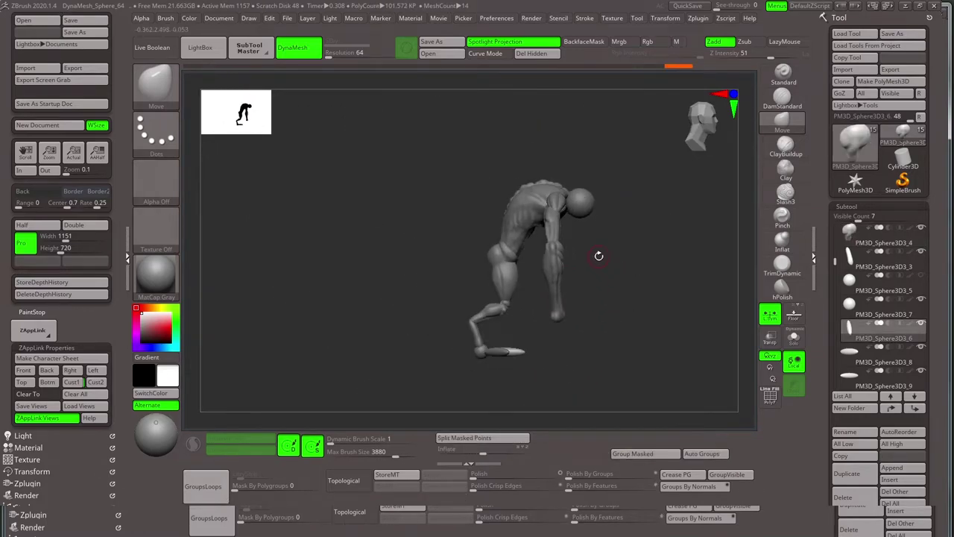
{"action": "mouse_move", "coordinate": [559, 191]}
{"action": "left_mouse_down"}
{"action": "mouse_move", "coordinate": [539, 248]}
{"action": "mouse_move", "coordinate": [641, 215]}
{"action": "left_mouse_up"}
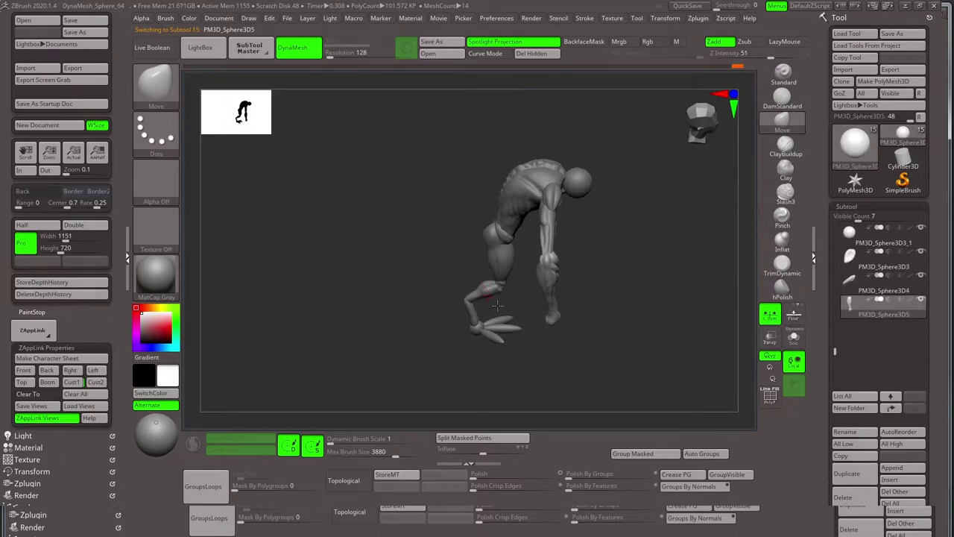
{"action": "left_click_drag", "start_coordinate": [497, 305], "coordinate": [540, 306], "text": "alt"}
- Pick a body piece and place the Transpose gizmo on the shoulder
{"action": "key", "text": "w"}
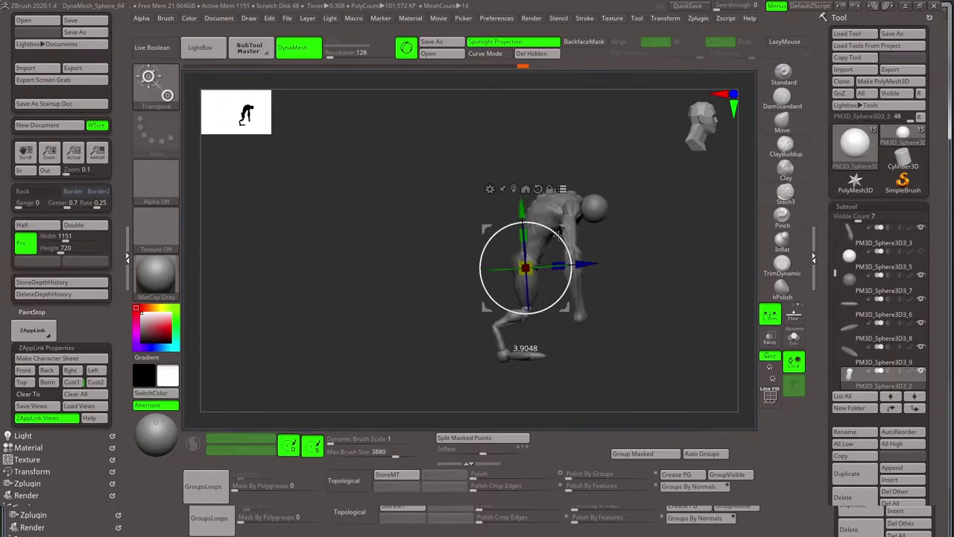
{"action": "left_click_drag", "start_coordinate": [586, 235], "coordinate": [603, 284]}
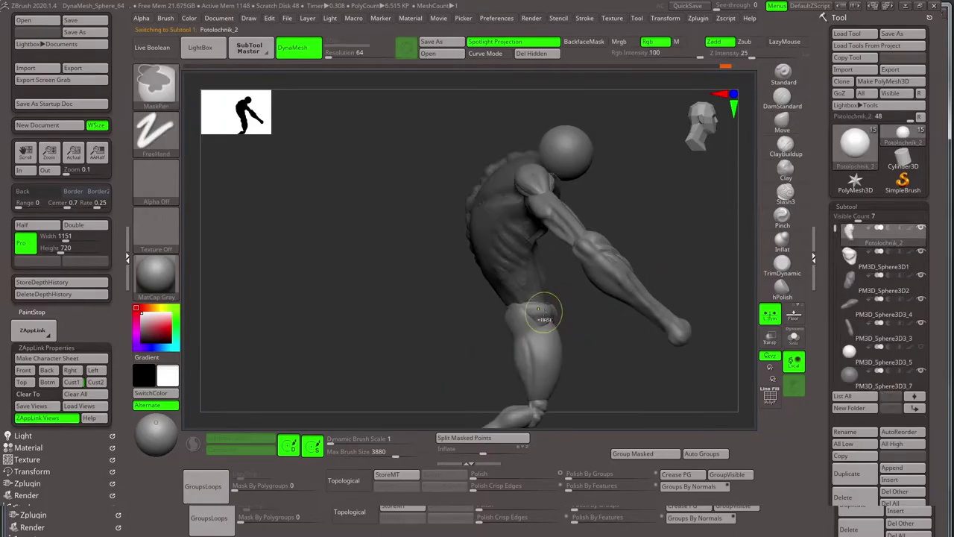
{"action": "left_click", "coordinate": [563, 229], "text": "alt"}
{"action": "left_click_drag", "start_coordinate": [531, 218], "coordinate": [618, 207]}
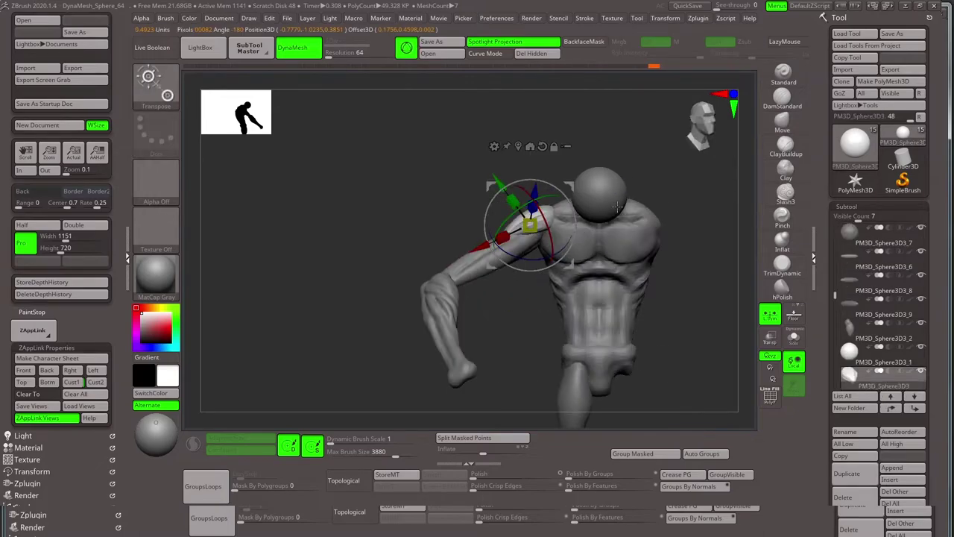
{"action": "left_click_drag", "start_coordinate": [509, 195], "coordinate": [503, 308]}
{"action": "key", "text": "q"}
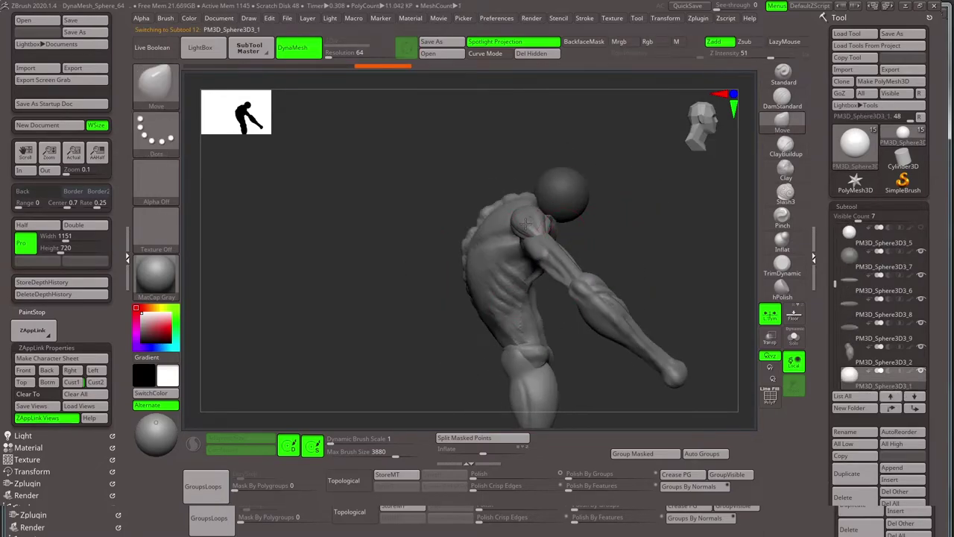
{"action": "key", "text": "q"}
{"action": "mouse_move", "coordinate": [574, 221]}
{"action": "left_mouse_down"}
{"action": "mouse_move", "coordinate": [613, 222]}
{"action": "mouse_move", "coordinate": [628, 188]}
{"action": "left_mouse_up"}
{"action": "left_click_drag", "start_coordinate": [633, 239], "coordinate": [516, 106]}
- Select PM3D_Sphere3D3, pivot at the shoulder and rotate the arm downward
{"action": "left_click", "coordinate": [516, 106], "text": "alt"}
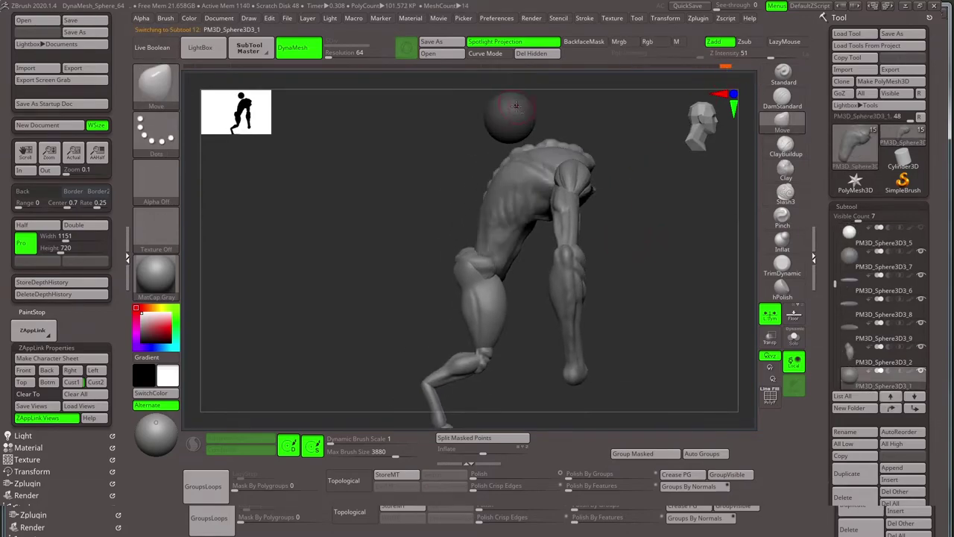
{"action": "left_click_drag", "start_coordinate": [286, 89], "coordinate": [545, 257]}
{"action": "left_click", "coordinate": [545, 257], "text": "alt"}
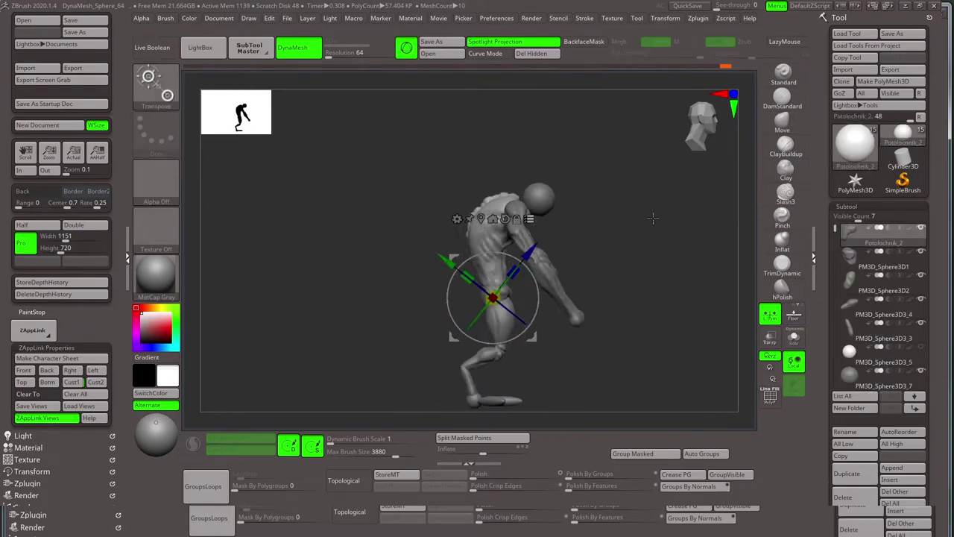
{"action": "left_click_drag", "start_coordinate": [653, 218], "coordinate": [583, 258]}
{"action": "left_click", "coordinate": [583, 258], "text": "alt"}
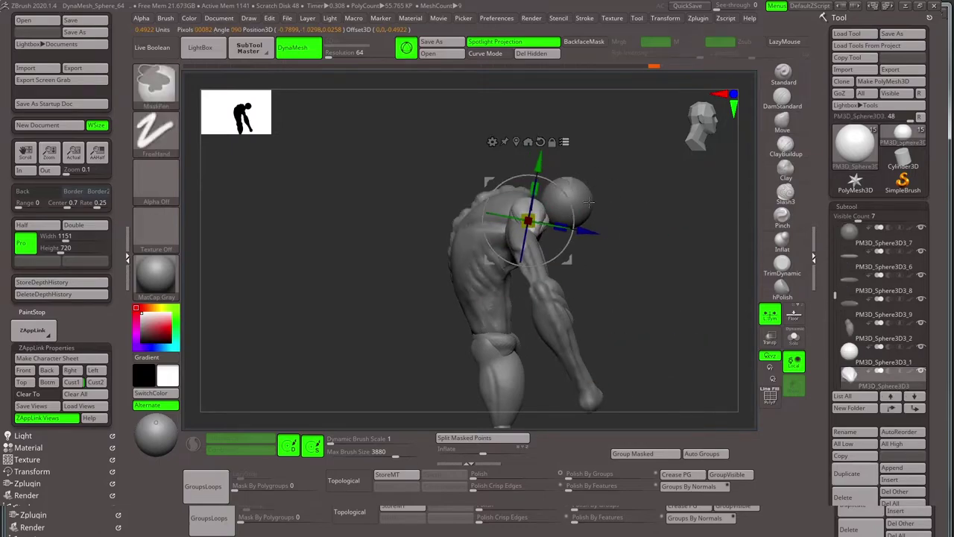
{"action": "key", "text": "w"}
{"action": "left_click", "coordinate": [529, 214], "text": "alt"}
{"action": "mouse_move", "coordinate": [529, 213]}
{"action": "left_mouse_down"}
{"action": "mouse_move", "coordinate": [529, 306]}
{"action": "mouse_move", "coordinate": [594, 286]}
{"action": "mouse_move", "coordinate": [568, 291]}
{"action": "mouse_move", "coordinate": [633, 231]}
{"action": "mouse_move", "coordinate": [569, 281]}
{"action": "mouse_move", "coordinate": [605, 237]}
{"action": "left_mouse_up"}
{"action": "key", "text": "q"}
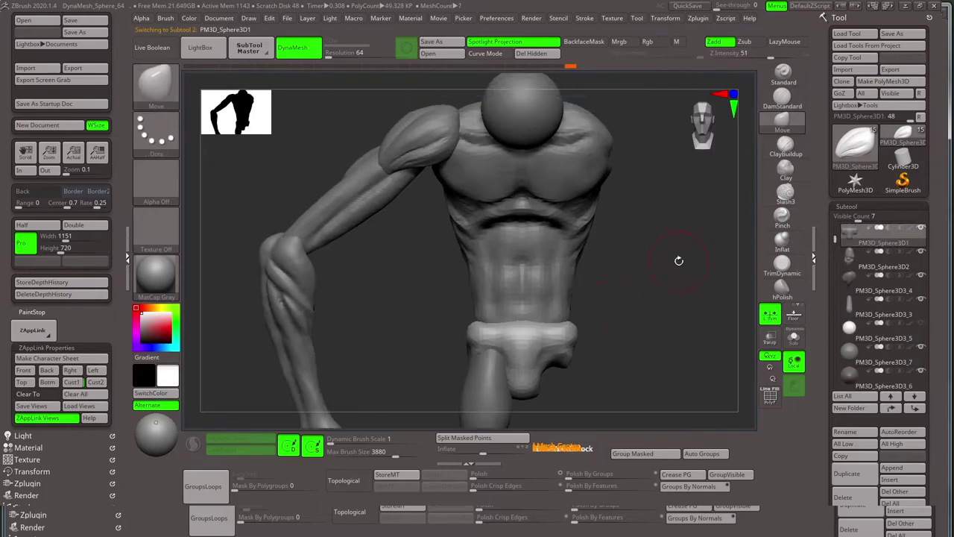
- Orbit the model to inspect the torso and whole figure from several sides
{"action": "key", "text": "s"}
{"action": "mouse_move", "coordinate": [605, 296]}
{"action": "left_mouse_down"}
{"action": "mouse_move", "coordinate": [511, 309]}
{"action": "mouse_move", "coordinate": [485, 367]}
{"action": "mouse_move", "coordinate": [401, 273]}
{"action": "left_mouse_up"}
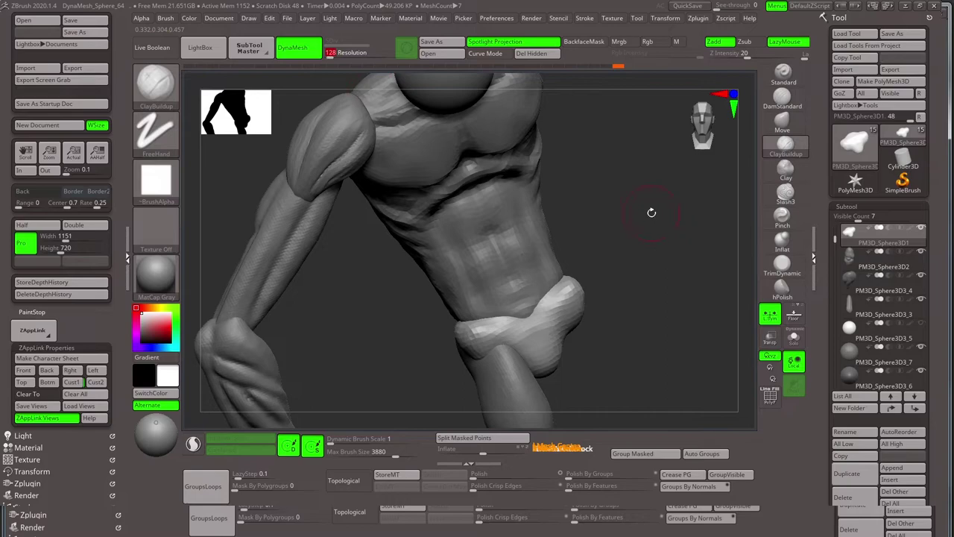
{"action": "left_click_drag", "start_coordinate": [652, 213], "coordinate": [533, 318]}
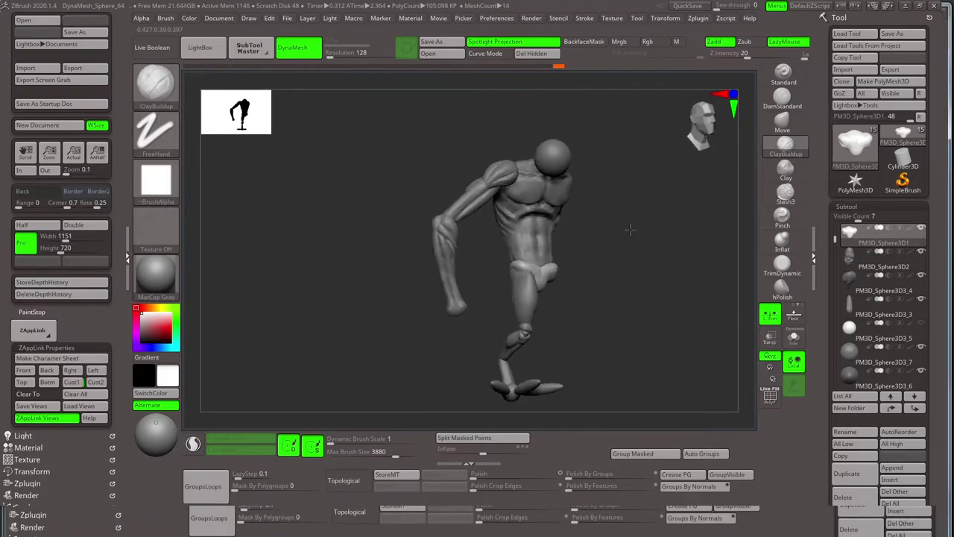
{"action": "left_click_drag", "start_coordinate": [630, 229], "coordinate": [567, 291]}
- Reposition the shoulder and forearm pieces with the Transpose gizmo
{"action": "key", "text": "w"}
{"action": "left_click", "coordinate": [478, 232], "text": "alt"}
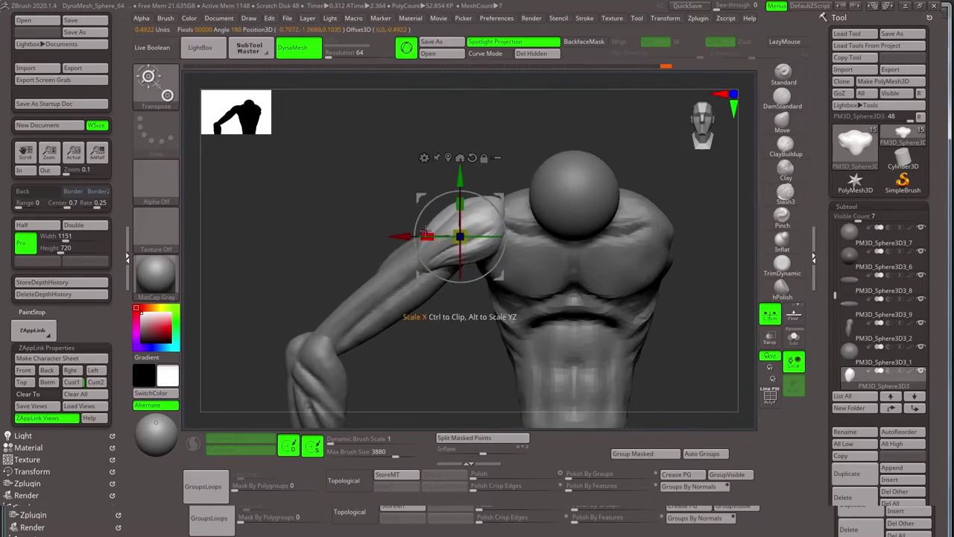
{"action": "mouse_move", "coordinate": [522, 246]}
{"action": "left_mouse_down"}
{"action": "mouse_move", "coordinate": [567, 246]}
{"action": "mouse_move", "coordinate": [540, 234]}
{"action": "mouse_move", "coordinate": [499, 271]}
{"action": "left_mouse_up"}
{"action": "left_click", "coordinate": [423, 293], "text": "alt"}
{"action": "key", "text": "q"}
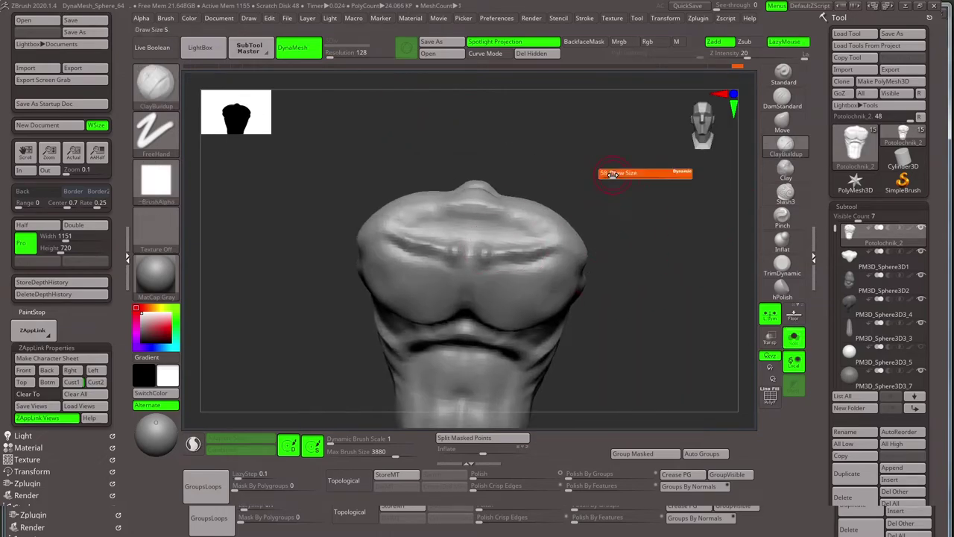
- Sculpt the top of the torso with Standard, Move and DamStandard brushes
{"action": "left_click_drag", "start_coordinate": [613, 174], "coordinate": [522, 246]}
{"action": "key", "text": "b"}
{"action": "key", "text": "s"}
{"action": "key", "text": "t"}
{"action": "mouse_move", "coordinate": [386, 331]}
{"action": "left_mouse_down"}
{"action": "mouse_move", "coordinate": [619, 276]}
{"action": "mouse_move", "coordinate": [521, 226]}
{"action": "left_mouse_up"}
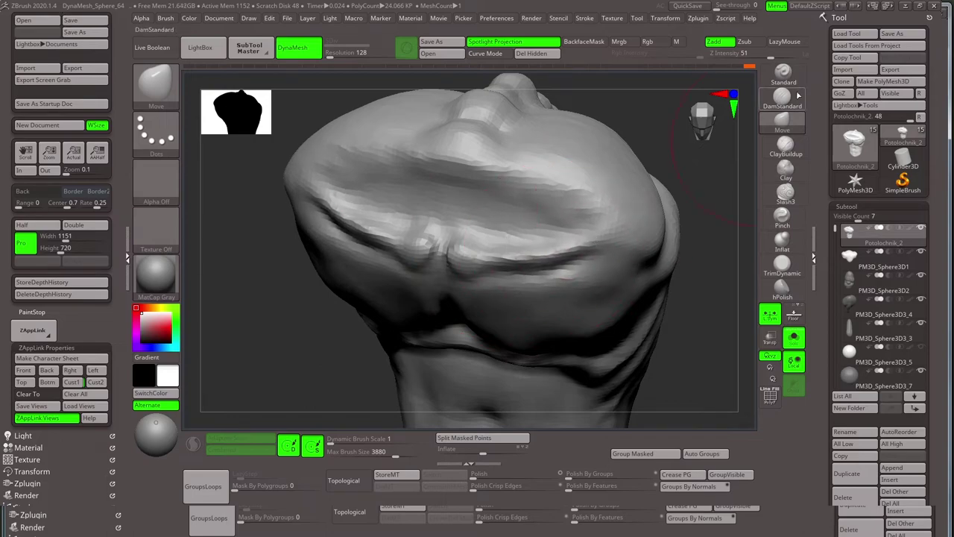
{"action": "left_click_drag", "start_coordinate": [681, 246], "coordinate": [680, 203]}
{"action": "mouse_move", "coordinate": [309, 200]}
{"action": "left_mouse_down"}
{"action": "mouse_move", "coordinate": [671, 313]}
{"action": "mouse_move", "coordinate": [671, 283]}
{"action": "mouse_move", "coordinate": [645, 251]}
{"action": "mouse_move", "coordinate": [592, 256]}
{"action": "mouse_move", "coordinate": [660, 246]}
{"action": "mouse_move", "coordinate": [633, 242]}
{"action": "mouse_move", "coordinate": [604, 282]}
{"action": "mouse_move", "coordinate": [631, 254]}
{"action": "mouse_move", "coordinate": [597, 216]}
{"action": "left_mouse_up"}
{"action": "left_click", "coordinate": [782, 119]}
{"action": "left_click", "coordinate": [782, 97]}
{"action": "left_click", "coordinate": [560, 199], "text": "alt"}
- Push the neck join under the head sphere into shape with the Move brush
{"action": "key", "text": "w"}
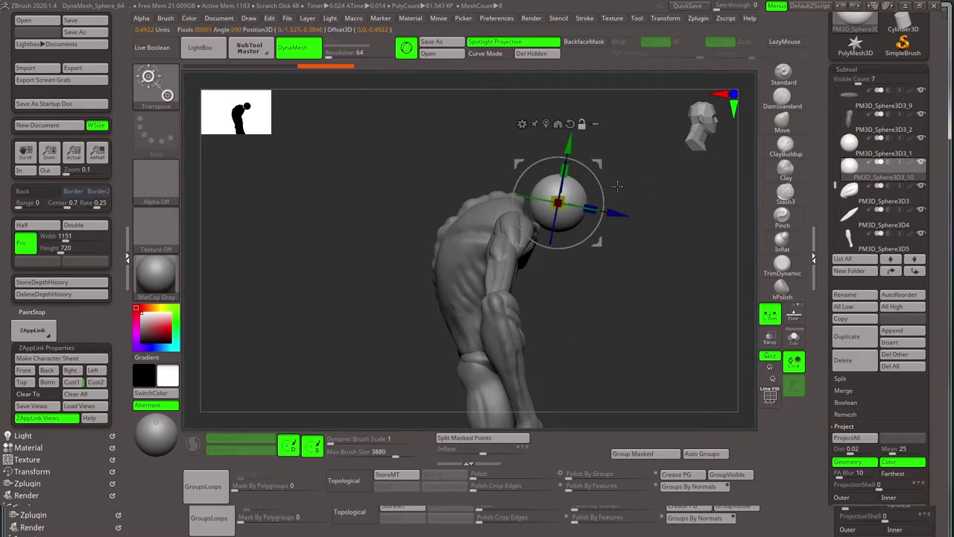
{"action": "key", "text": "q"}
{"action": "mouse_move", "coordinate": [617, 251]}
{"action": "left_mouse_down"}
{"action": "mouse_move", "coordinate": [310, 403]}
{"action": "mouse_move", "coordinate": [681, 202]}
{"action": "mouse_move", "coordinate": [656, 216]}
{"action": "mouse_move", "coordinate": [618, 214]}
{"action": "mouse_move", "coordinate": [650, 220]}
{"action": "left_mouse_up"}
{"action": "key", "text": "b"}
{"action": "key", "text": "m"}
{"action": "key", "text": "v"}
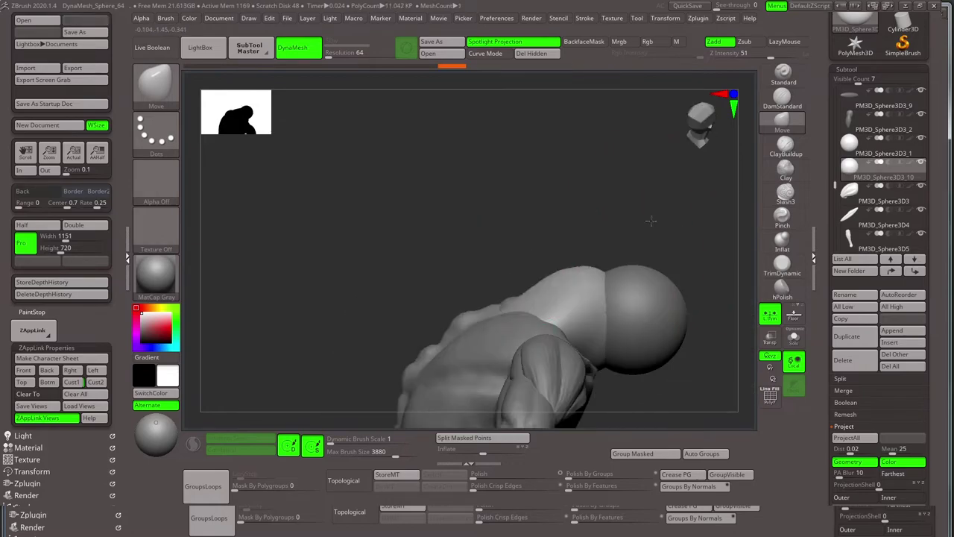
{"action": "mouse_move", "coordinate": [478, 328]}
{"action": "left_mouse_down"}
{"action": "mouse_move", "coordinate": [671, 188]}
{"action": "mouse_move", "coordinate": [642, 223]}
{"action": "left_mouse_up"}
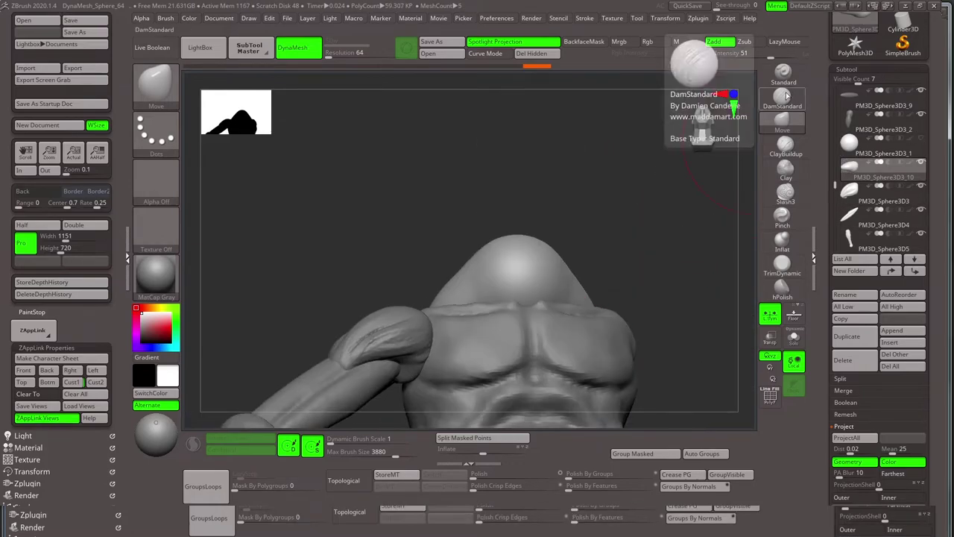
- Carve neck creases with DamStandard and reposition the sphere piece with Transpose
{"action": "left_click", "coordinate": [782, 95]}
{"action": "mouse_move", "coordinate": [515, 284]}
{"action": "left_mouse_down"}
{"action": "mouse_move", "coordinate": [565, 256]}
{"action": "mouse_move", "coordinate": [699, 238]}
{"action": "mouse_move", "coordinate": [643, 266]}
{"action": "left_mouse_up"}
{"action": "key", "text": "w"}
{"action": "left_click", "coordinate": [622, 334], "text": "alt"}
{"action": "mouse_move", "coordinate": [622, 334]}
{"action": "left_mouse_down"}
{"action": "mouse_move", "coordinate": [567, 246]}
{"action": "mouse_move", "coordinate": [588, 212]}
{"action": "mouse_move", "coordinate": [639, 266]}
{"action": "mouse_move", "coordinate": [489, 256]}
{"action": "mouse_move", "coordinate": [522, 309]}
{"action": "mouse_move", "coordinate": [506, 282]}
{"action": "mouse_move", "coordinate": [526, 213]}
{"action": "mouse_move", "coordinate": [480, 277]}
{"action": "mouse_move", "coordinate": [709, 273]}
{"action": "left_mouse_up"}
{"action": "key", "text": "q"}
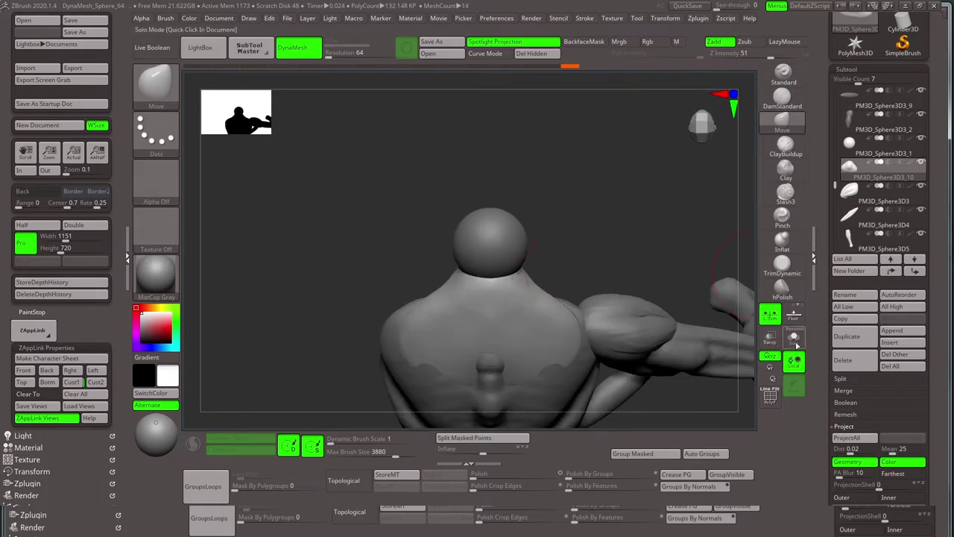
- Toggle Solo to check the blob and build up the neck with ClayBuildup
{"action": "key", "text": "alt+s"}
{"action": "key", "text": "b"}
{"action": "key", "text": "c"}
{"action": "key", "text": "b"}
{"action": "key", "text": "alt+s"}
{"action": "mouse_move", "coordinate": [609, 293]}
{"action": "left_mouse_down"}
{"action": "mouse_move", "coordinate": [646, 256]}
{"action": "mouse_move", "coordinate": [548, 320]}
{"action": "mouse_move", "coordinate": [639, 245]}
{"action": "mouse_move", "coordinate": [688, 270]}
{"action": "mouse_move", "coordinate": [528, 277]}
{"action": "mouse_move", "coordinate": [640, 364]}
{"action": "left_mouse_up"}
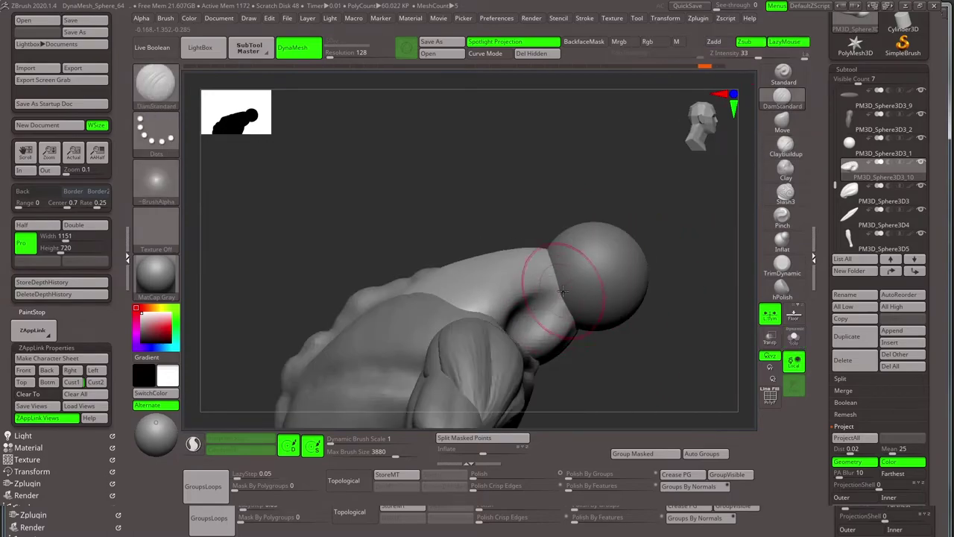
{"action": "mouse_move", "coordinate": [563, 291]}
{"action": "left_mouse_down"}
{"action": "mouse_move", "coordinate": [603, 358]}
{"action": "mouse_move", "coordinate": [702, 339]}
{"action": "mouse_move", "coordinate": [693, 243]}
{"action": "mouse_move", "coordinate": [582, 275]}
{"action": "mouse_move", "coordinate": [559, 311]}
{"action": "left_mouse_up"}
- Shape the thick neck and trapezius ridges with Move and Standard brushes
{"action": "key", "text": "b"}
{"action": "key", "text": "m"}
{"action": "key", "text": "v"}
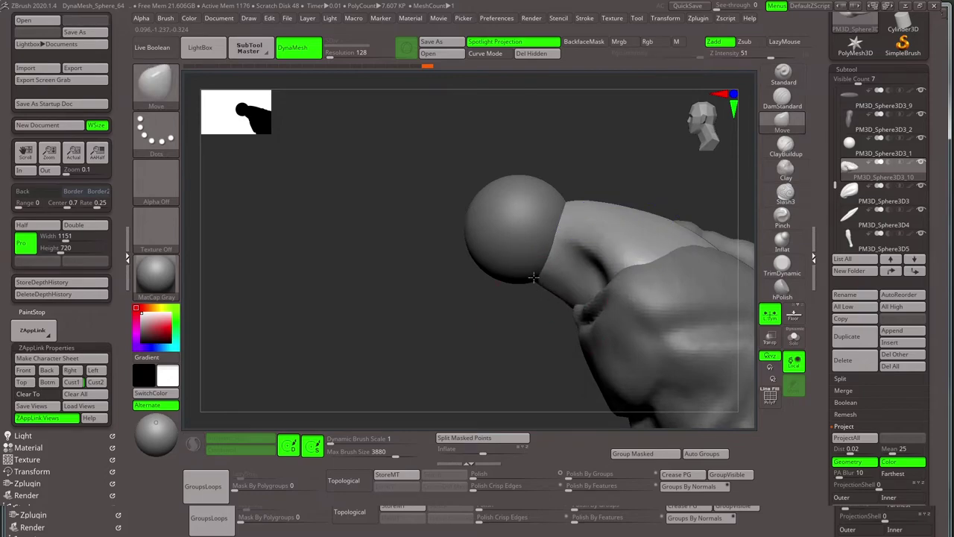
{"action": "mouse_move", "coordinate": [534, 277]}
{"action": "left_mouse_down"}
{"action": "mouse_move", "coordinate": [575, 245]}
{"action": "mouse_move", "coordinate": [681, 199]}
{"action": "mouse_move", "coordinate": [615, 275]}
{"action": "mouse_move", "coordinate": [648, 236]}
{"action": "mouse_move", "coordinate": [689, 297]}
{"action": "mouse_move", "coordinate": [581, 179]}
{"action": "mouse_move", "coordinate": [554, 309]}
{"action": "mouse_move", "coordinate": [634, 251]}
{"action": "mouse_move", "coordinate": [674, 268]}
{"action": "mouse_move", "coordinate": [671, 231]}
{"action": "mouse_move", "coordinate": [537, 240]}
{"action": "left_mouse_up"}
{"action": "key", "text": "b"}
{"action": "key", "text": "s"}
{"action": "key", "text": "t"}
{"action": "key", "text": "b"}
{"action": "key", "text": "m"}
{"action": "key", "text": "v"}
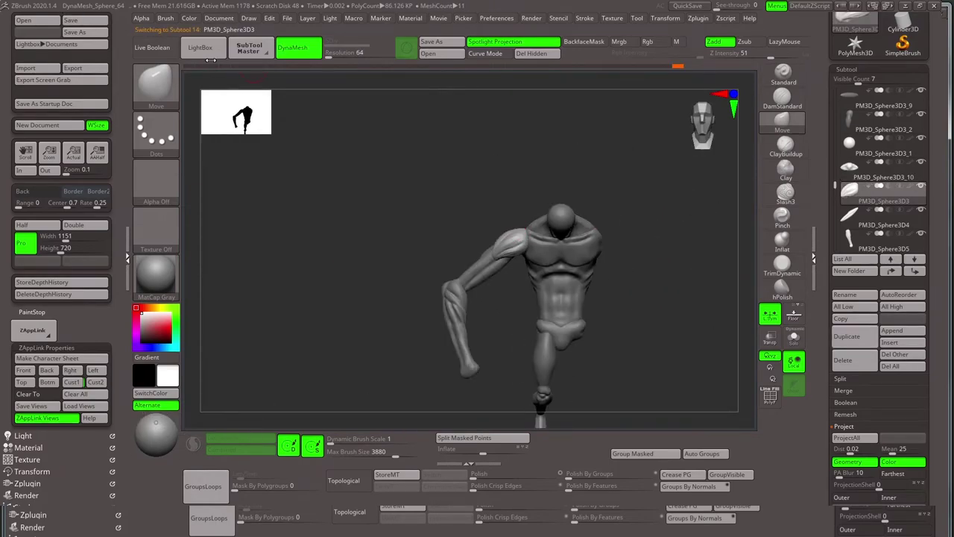
- Mirror the arm and then the leg across X, merged into one SubTool
{"action": "left_click", "coordinate": [249, 47]}
{"action": "left_click", "coordinate": [228, 179]}
{"action": "left_click", "coordinate": [416, 246]}
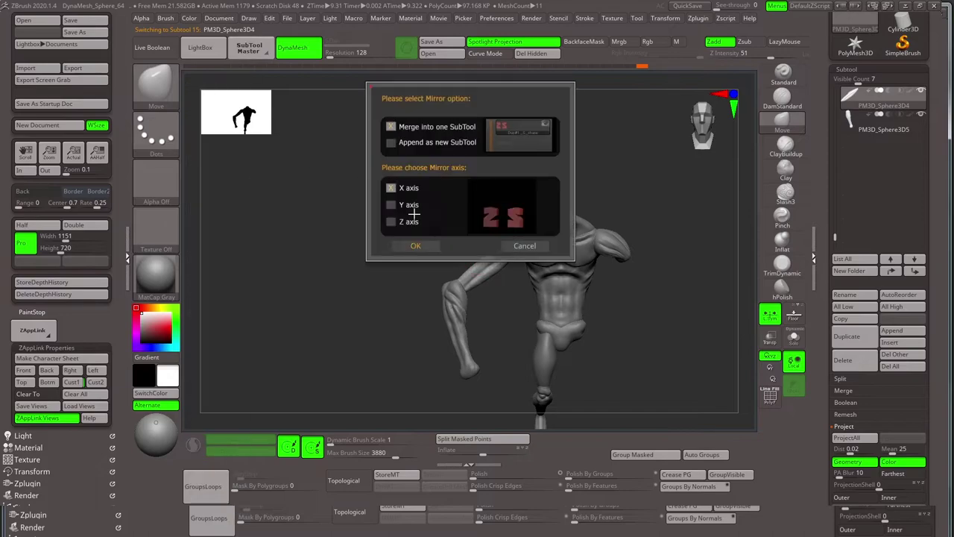
{"action": "left_click", "coordinate": [415, 246]}
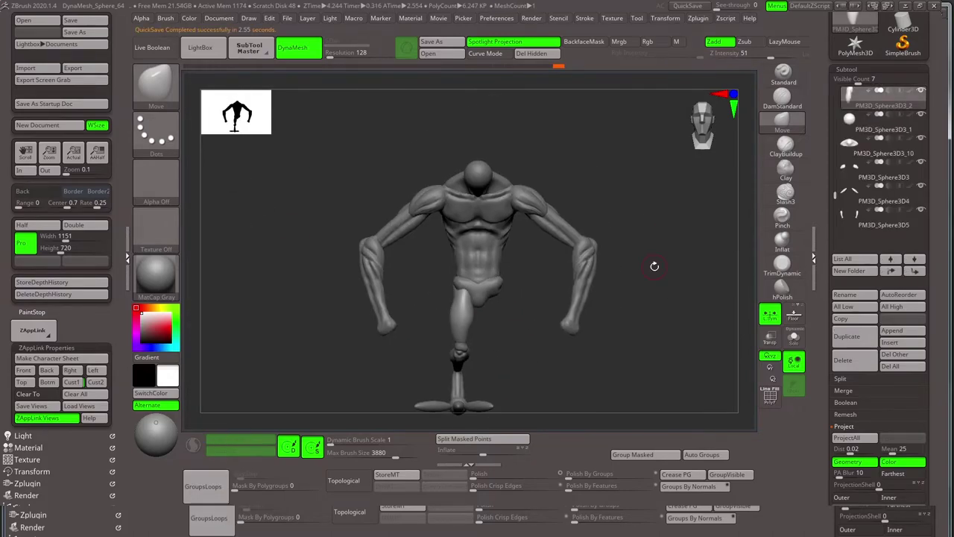
{"action": "left_click", "coordinate": [415, 245]}
- Turn the creature to a front view, zoom onto the legs and select the left knee
{"action": "left_click_drag", "start_coordinate": [448, 266], "coordinate": [526, 241]}
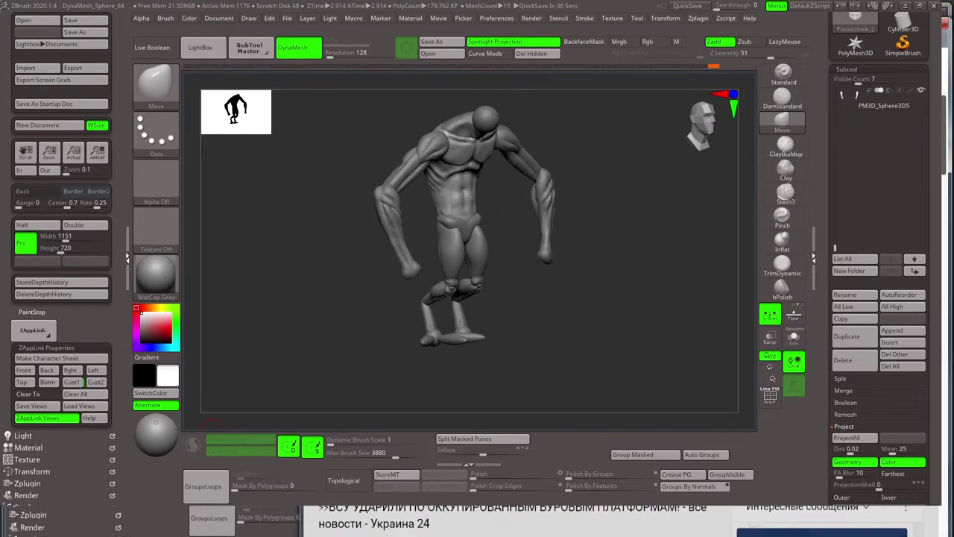
{"action": "left_click_drag", "start_coordinate": [484, 312], "coordinate": [510, 311]}
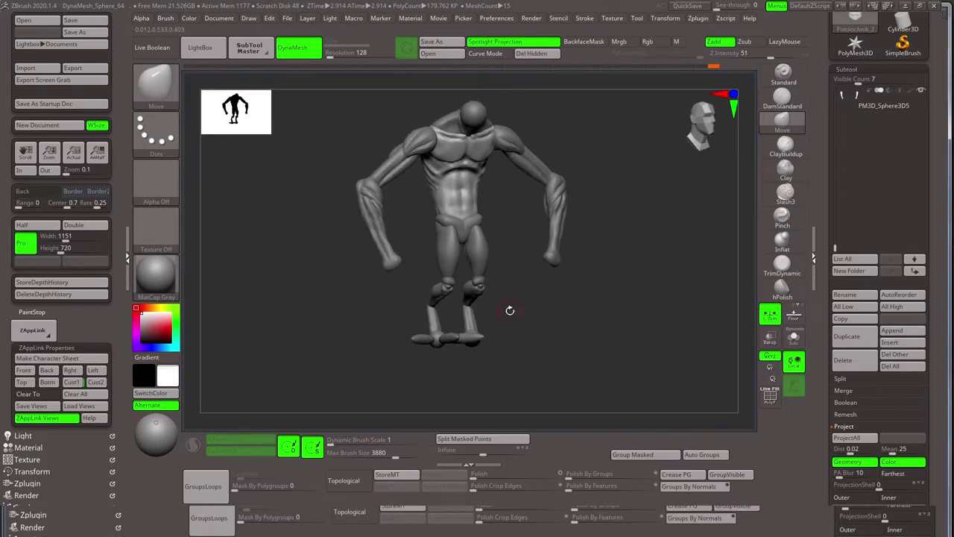
{"action": "left_click_drag", "start_coordinate": [311, 423], "coordinate": [612, 297]}
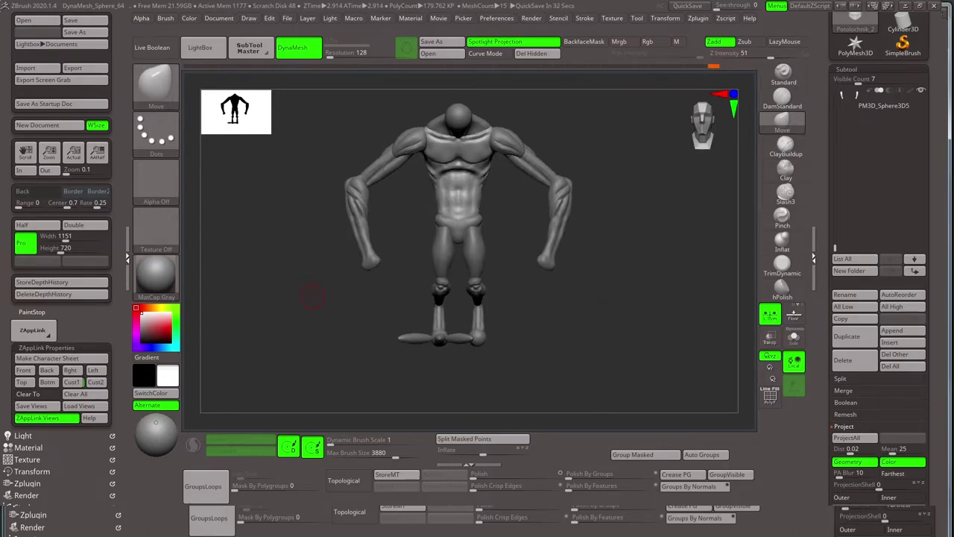
{"action": "left_click_drag", "start_coordinate": [510, 306], "coordinate": [513, 306]}
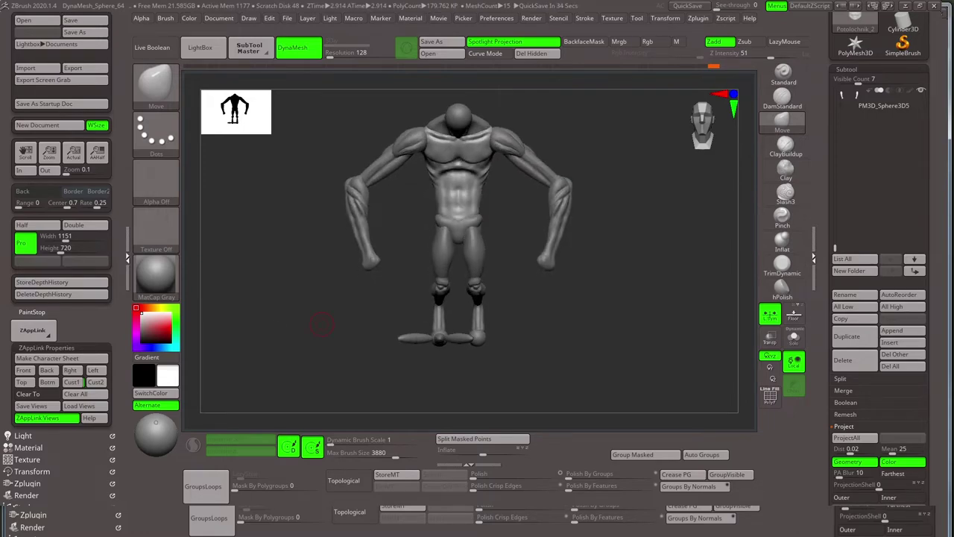
{"action": "mouse_move", "coordinate": [322, 324]}
{"action": "left_mouse_down"}
{"action": "mouse_move", "coordinate": [311, 251]}
{"action": "mouse_move", "coordinate": [329, 269]}
{"action": "left_mouse_up"}
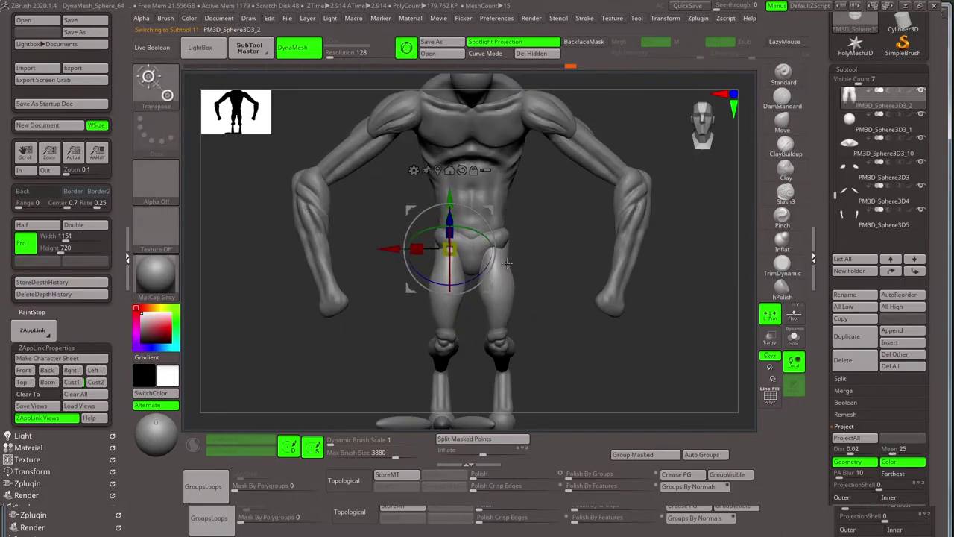
{"action": "left_click_drag", "start_coordinate": [507, 263], "coordinate": [496, 186], "text": "alt"}
{"action": "left_click", "coordinate": [434, 269], "text": "alt"}
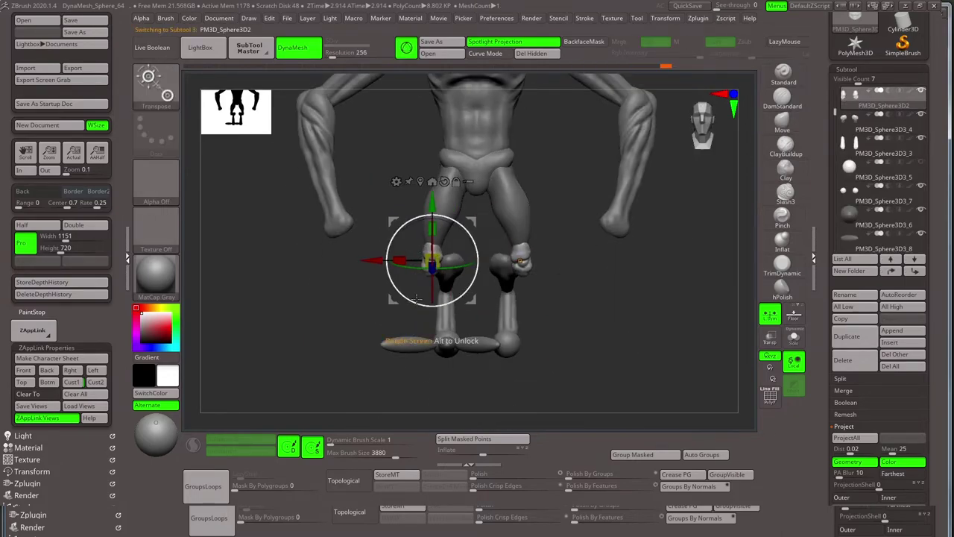
- Shift the shin pieces slightly into place and frame the whole model
{"action": "left_click", "coordinate": [429, 298], "text": "alt"}
{"action": "left_click_drag", "start_coordinate": [388, 276], "coordinate": [375, 275]}
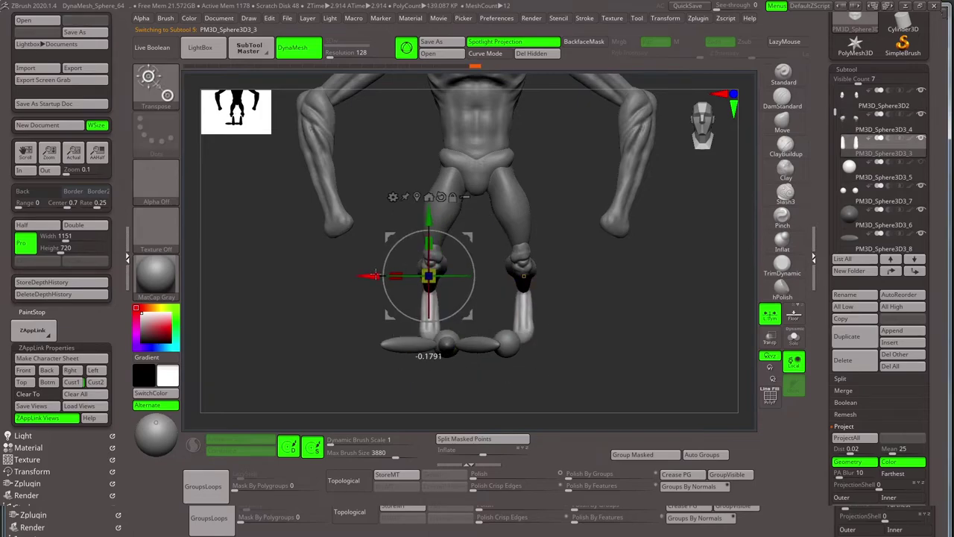
{"action": "left_click", "coordinate": [515, 315], "text": "alt"}
{"action": "key", "text": "f"}
{"action": "scroll", "coordinate": [838, 200], "scroll_direction": "up", "scroll_amount": 3}
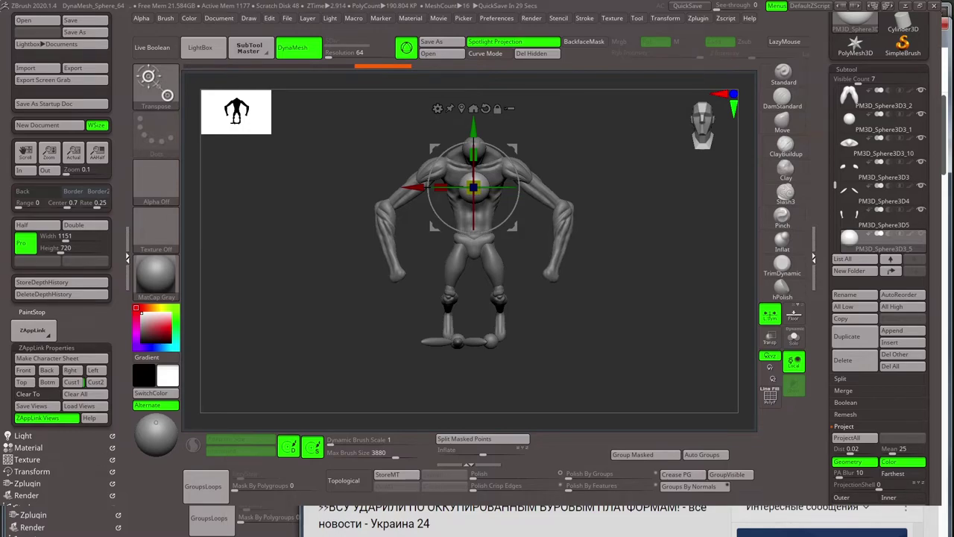
- Select the toe pieces and MergeDown them into one subtool
{"action": "left_click", "coordinate": [458, 321], "text": "alt"}
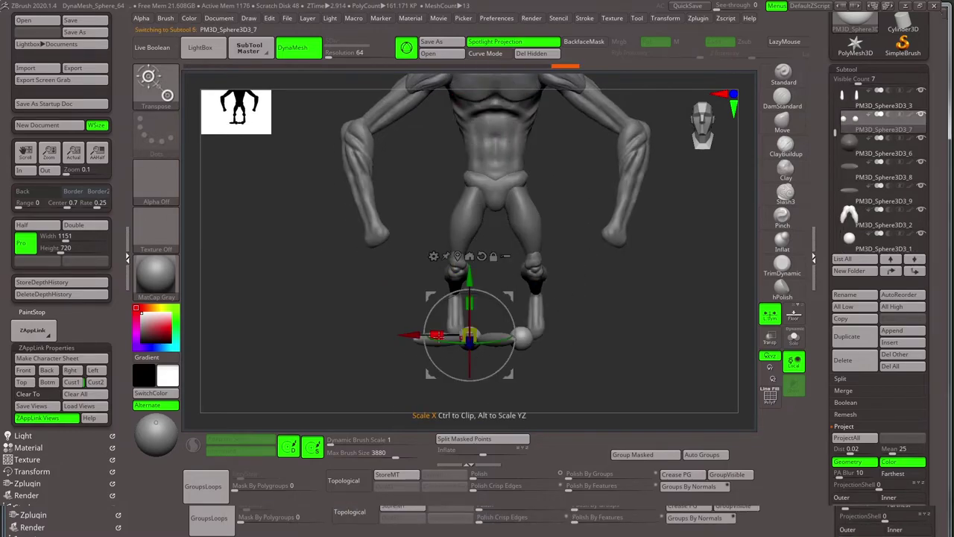
{"action": "left_click", "coordinate": [545, 336], "text": "alt"}
{"action": "left_click_drag", "start_coordinate": [545, 337], "coordinate": [565, 326]}
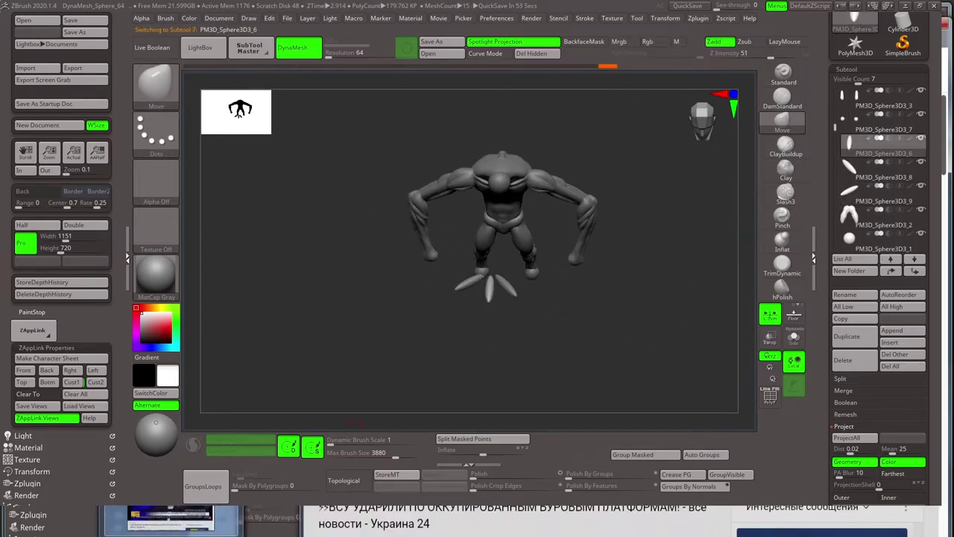
{"action": "scroll", "coordinate": [868, 248], "scroll_direction": "down", "scroll_amount": 2}
{"action": "left_click", "coordinate": [844, 343]}
{"action": "left_click", "coordinate": [850, 355]}
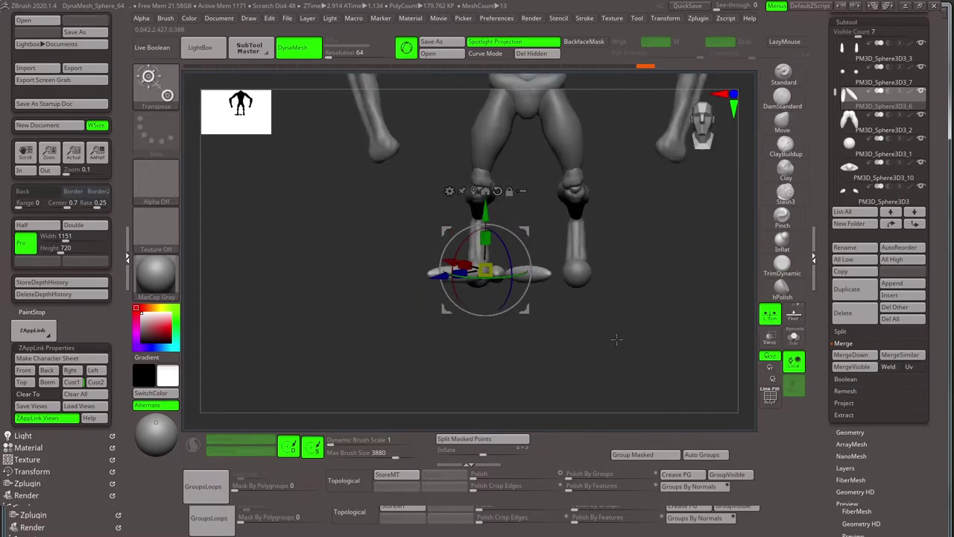
- Rotate the merged toes outward to splay them, then mirror them to the other foot with SubTool Master
{"action": "mouse_move", "coordinate": [485, 306]}
{"action": "left_mouse_down"}
{"action": "mouse_move", "coordinate": [453, 298]}
{"action": "mouse_move", "coordinate": [477, 320]}
{"action": "left_mouse_up"}
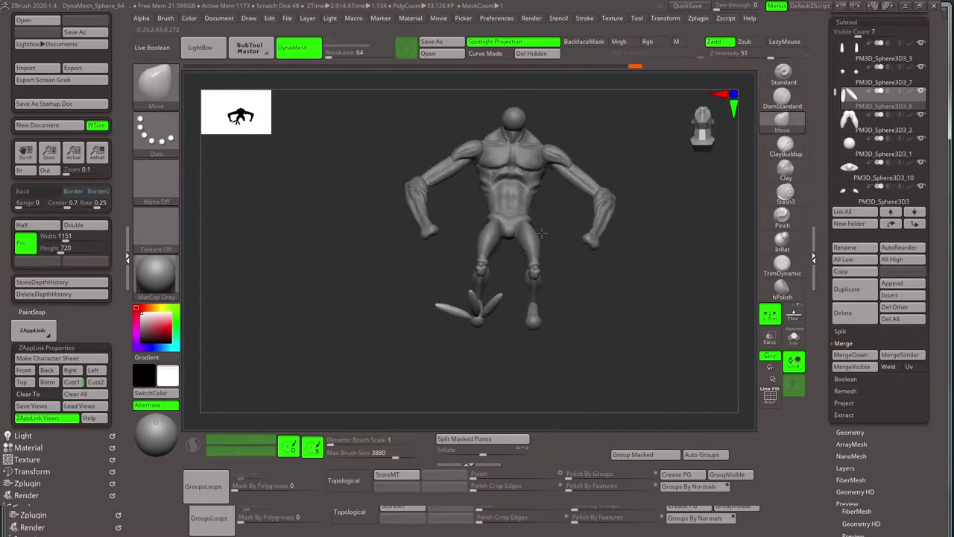
{"action": "left_click_drag", "start_coordinate": [587, 305], "coordinate": [312, 171]}
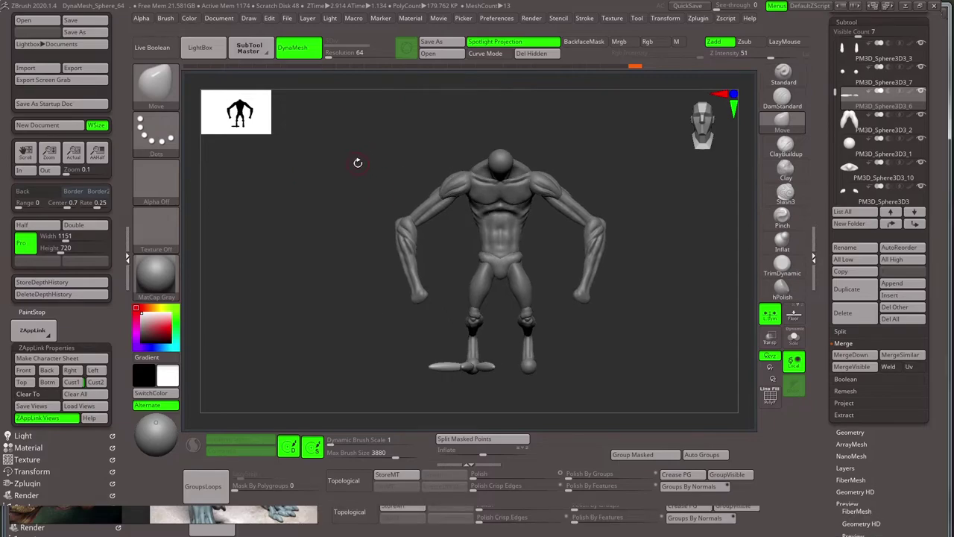
{"action": "left_click", "coordinate": [250, 47]}
{"action": "left_click", "coordinate": [216, 183]}
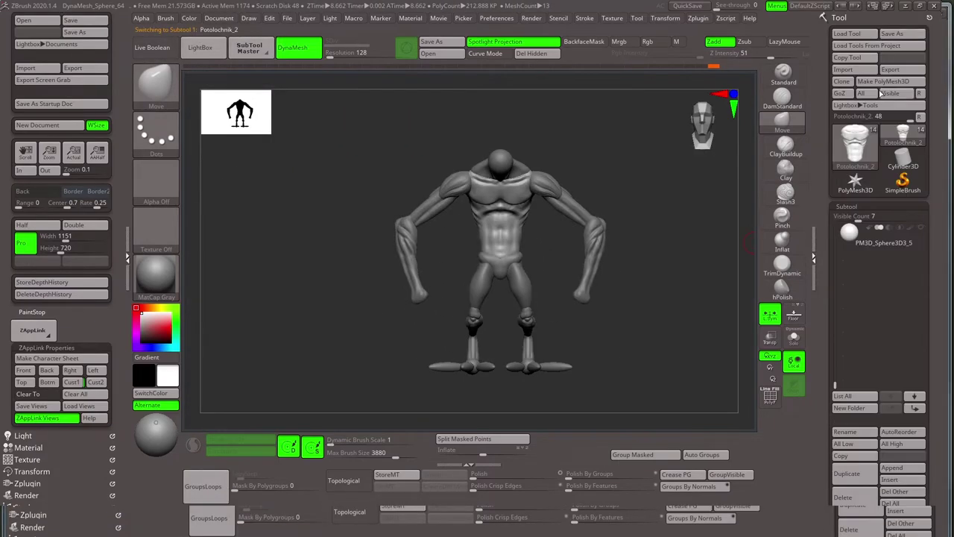
- Orbit the creature to check both sides and turn it to face front
{"action": "mouse_move", "coordinate": [675, 245]}
{"action": "left_mouse_down"}
{"action": "mouse_move", "coordinate": [577, 319]}
{"action": "mouse_move", "coordinate": [650, 331]}
{"action": "left_mouse_up"}
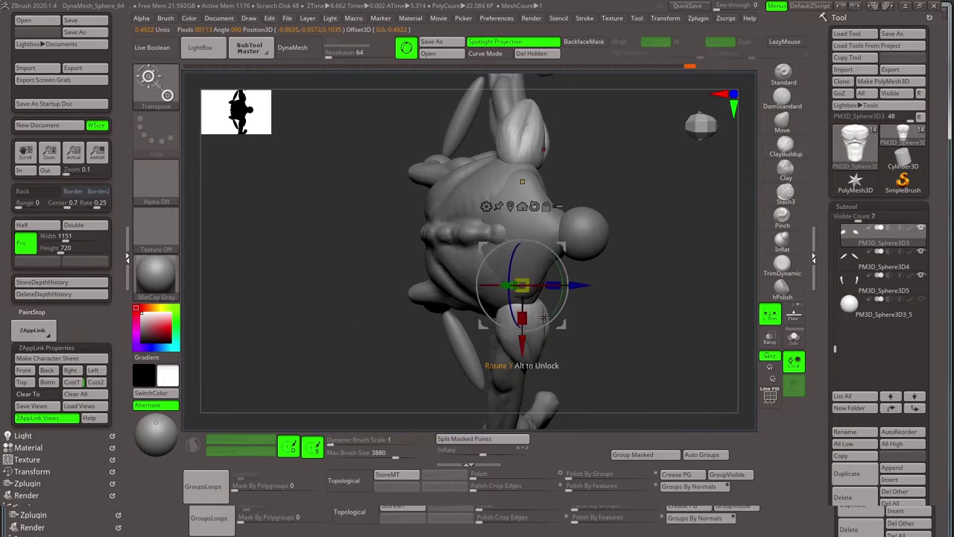
{"action": "left_click_drag", "start_coordinate": [545, 317], "coordinate": [503, 304]}
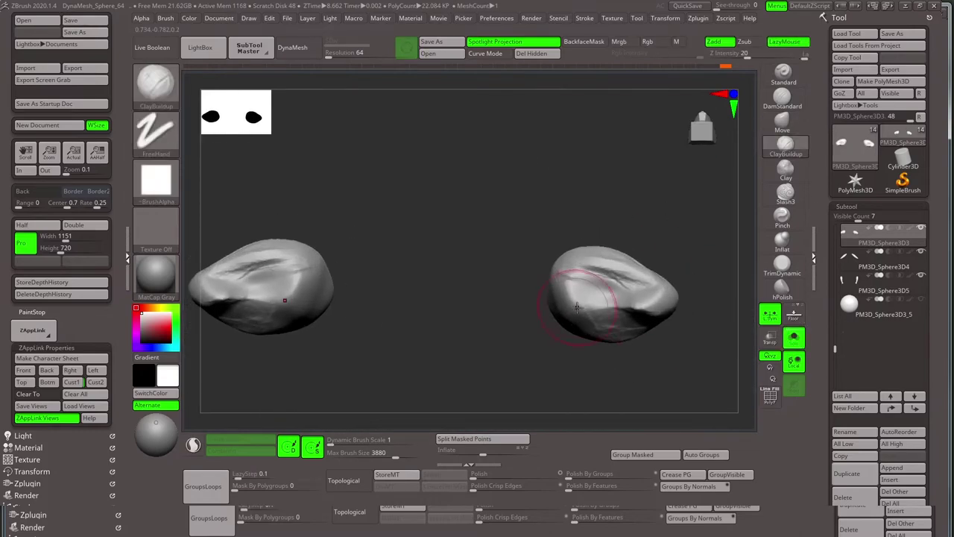
- Carve a symmetrical hollow into both palm blobs with ClayBuildup
{"action": "mouse_move", "coordinate": [576, 306]}
{"action": "left_mouse_down"}
{"action": "mouse_move", "coordinate": [586, 300]}
{"action": "mouse_move", "coordinate": [467, 319]}
{"action": "left_mouse_up"}
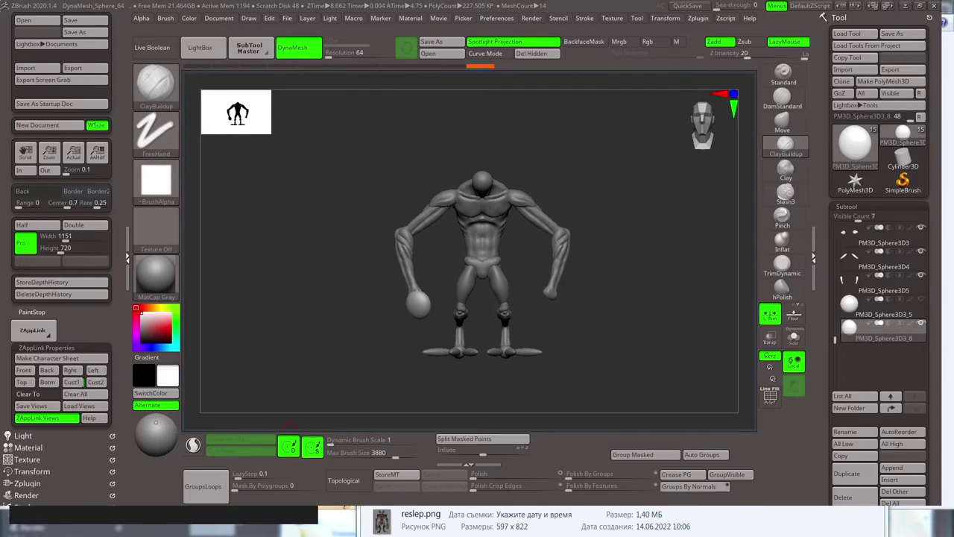
- Stretch the ball hand lengthwise along the arm with Transpose into an egg shape
{"action": "key", "text": "Escape"}
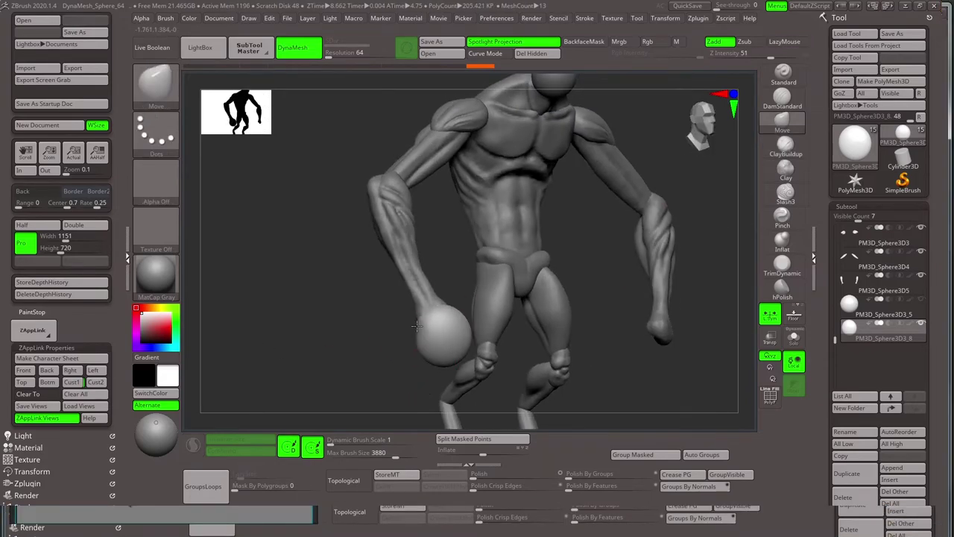
{"action": "mouse_move", "coordinate": [416, 325]}
{"action": "right_mouse_down"}
{"action": "mouse_move", "coordinate": [501, 314]}
{"action": "mouse_move", "coordinate": [469, 313]}
{"action": "mouse_move", "coordinate": [437, 279]}
{"action": "mouse_move", "coordinate": [382, 361]}
{"action": "mouse_move", "coordinate": [447, 335]}
{"action": "right_mouse_up"}
{"action": "key", "text": "w"}
{"action": "left_click_drag", "start_coordinate": [409, 266], "coordinate": [417, 357]}
{"action": "right_click_drag", "start_coordinate": [446, 339], "coordinate": [418, 313]}
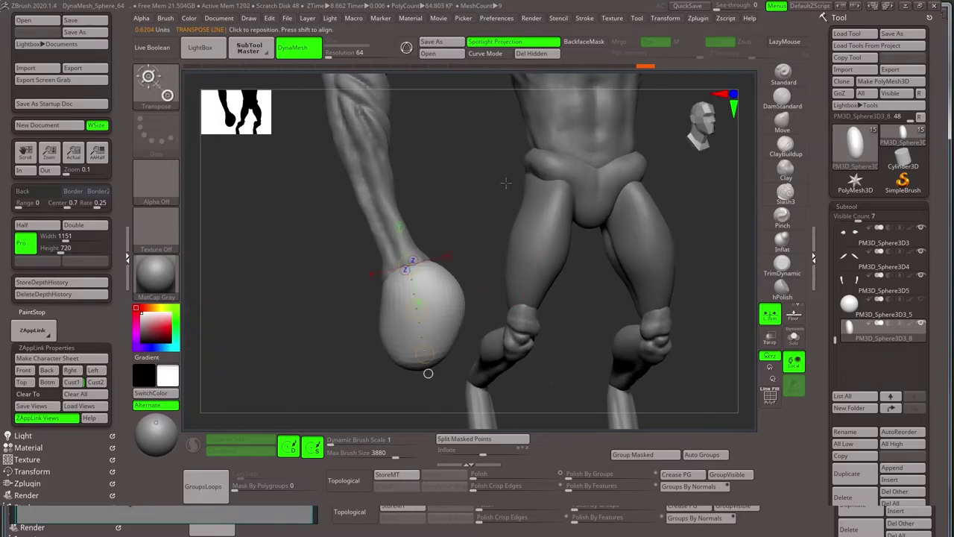
{"action": "left_click_drag", "start_coordinate": [395, 224], "coordinate": [436, 287]}
{"action": "right_click_drag", "start_coordinate": [436, 287], "coordinate": [521, 261]}
- Check the egg-shaped hand's position from the side and front with the gizmo
{"action": "left_click", "coordinate": [786, 146]}
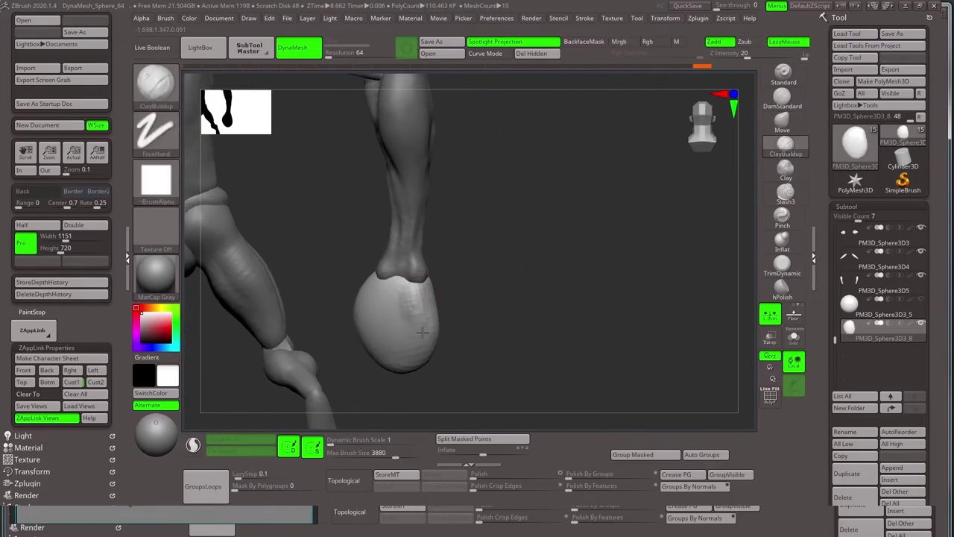
{"action": "mouse_move", "coordinate": [422, 333]}
{"action": "right_mouse_down"}
{"action": "mouse_move", "coordinate": [412, 273]}
{"action": "mouse_move", "coordinate": [492, 341]}
{"action": "mouse_move", "coordinate": [464, 229]}
{"action": "right_mouse_up"}
{"action": "key", "text": "w"}
{"action": "key", "text": "q"}
{"action": "key", "text": "w"}
{"action": "key", "text": "q"}
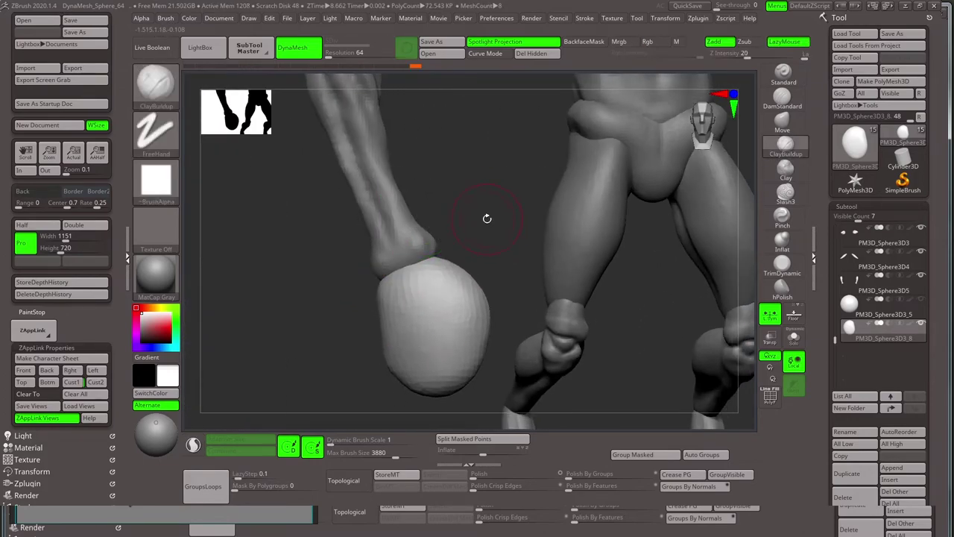
{"action": "right_click_drag", "start_coordinate": [469, 160], "coordinate": [411, 273]}
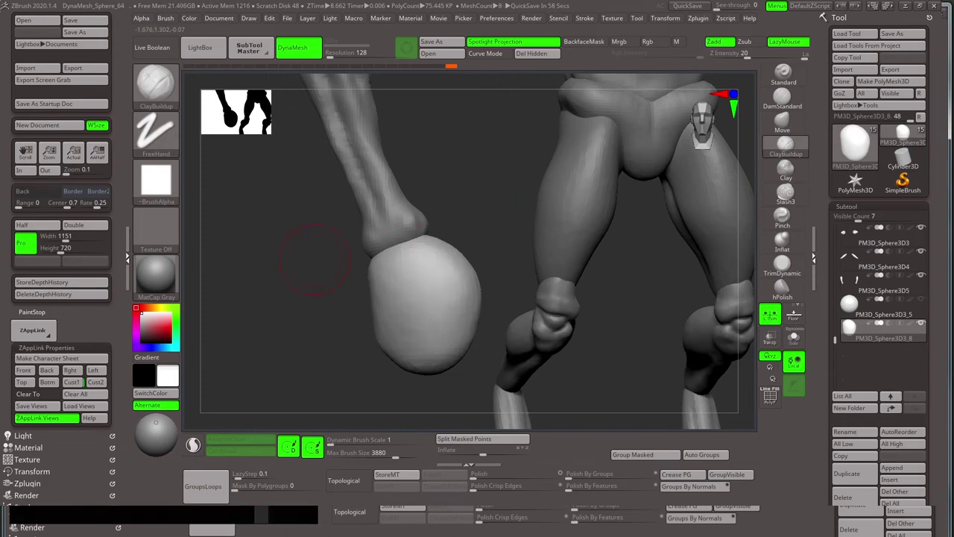
{"action": "mouse_move", "coordinate": [315, 260]}
{"action": "right_mouse_down"}
{"action": "mouse_move", "coordinate": [358, 315]}
{"action": "mouse_move", "coordinate": [340, 305]}
{"action": "right_mouse_up"}
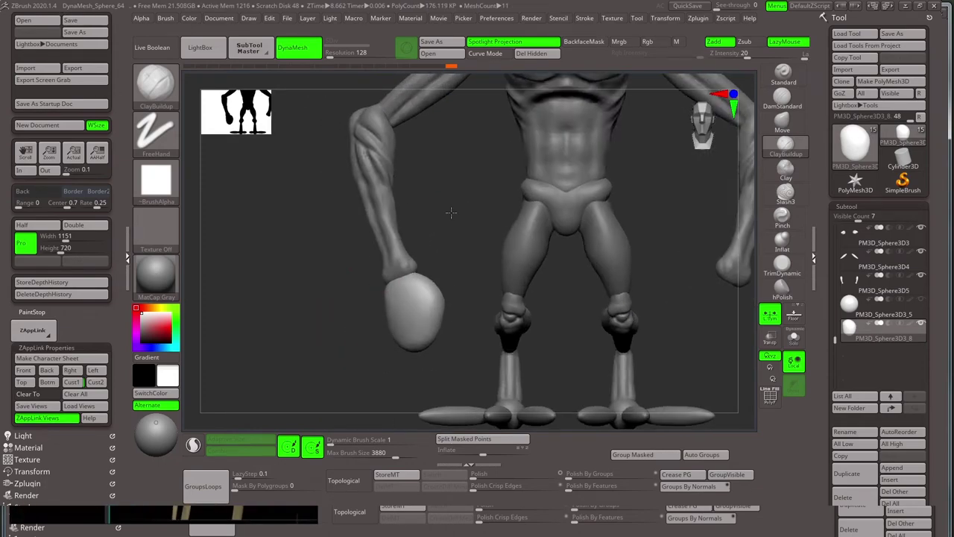
{"action": "mouse_move", "coordinate": [328, 268]}
{"action": "right_mouse_down"}
{"action": "mouse_move", "coordinate": [482, 209]}
{"action": "mouse_move", "coordinate": [507, 164]}
{"action": "right_mouse_up"}
{"action": "right_click_drag", "start_coordinate": [320, 224], "coordinate": [517, 170]}
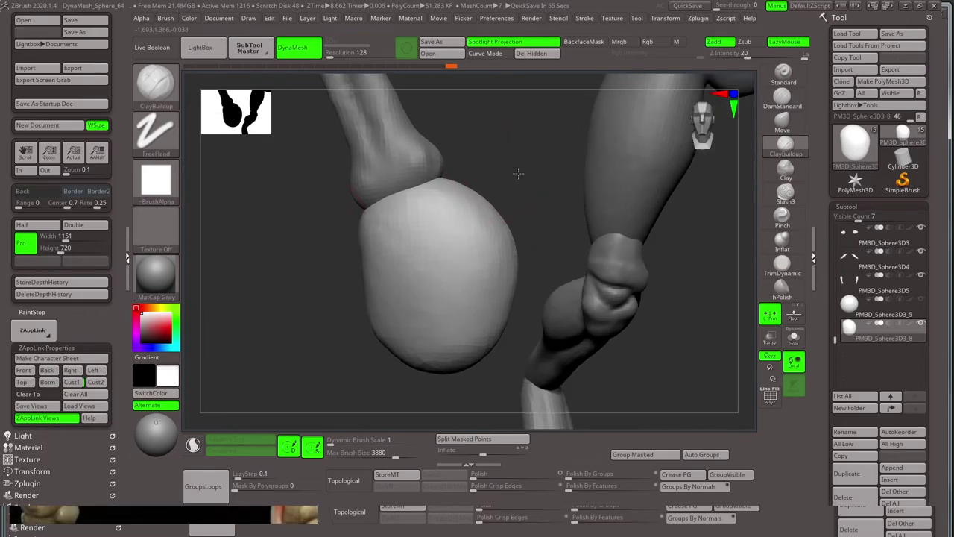
- Enable BackfaceMask and insert a new PM3D sphere subtool
{"action": "key", "text": "w"}
{"action": "mouse_move", "coordinate": [405, 213]}
{"action": "right_mouse_down"}
{"action": "mouse_move", "coordinate": [418, 273]}
{"action": "mouse_move", "coordinate": [446, 212]}
{"action": "mouse_move", "coordinate": [433, 187]}
{"action": "mouse_move", "coordinate": [500, 259]}
{"action": "mouse_move", "coordinate": [473, 249]}
{"action": "right_mouse_up"}
{"action": "key", "text": "q"}
{"action": "left_click", "coordinate": [584, 41]}
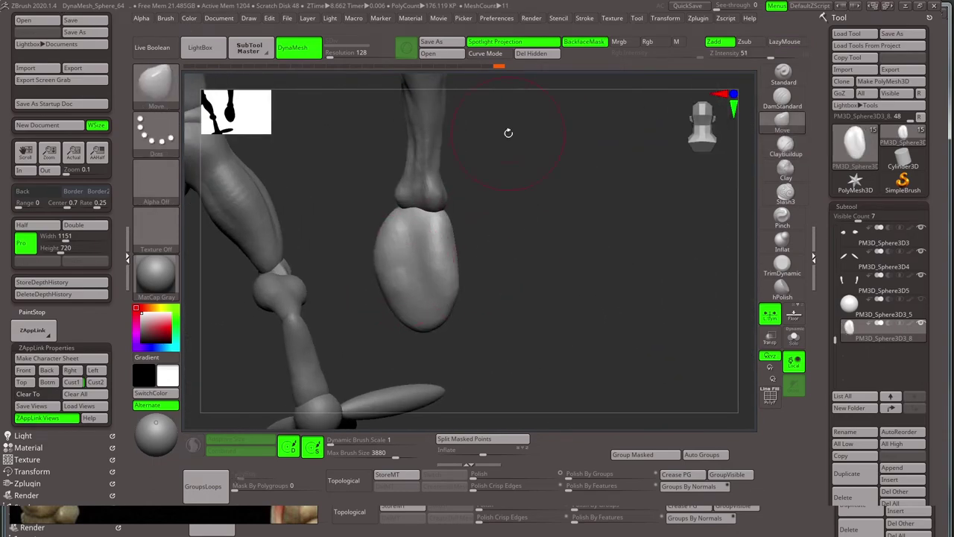
{"action": "mouse_move", "coordinate": [509, 132]}
{"action": "right_mouse_down"}
{"action": "mouse_move", "coordinate": [489, 247]}
{"action": "mouse_move", "coordinate": [592, 398]}
{"action": "mouse_move", "coordinate": [426, 240]}
{"action": "mouse_move", "coordinate": [483, 344]}
{"action": "right_mouse_up"}
{"action": "left_click", "coordinate": [847, 473]}
- Confirm the new sphere and shrink it to finger size with the gizmo
{"action": "left_click", "coordinate": [748, 268]}
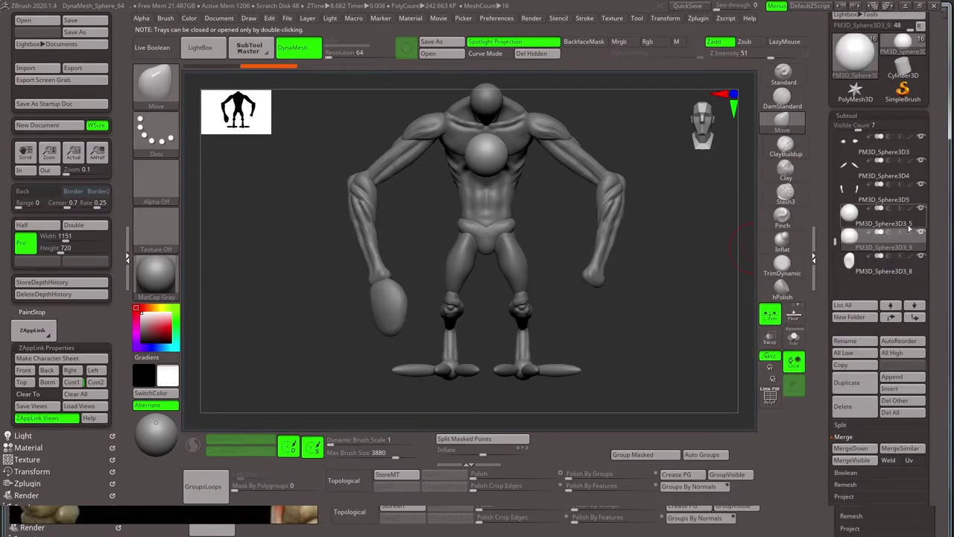
{"action": "key", "text": "w"}
{"action": "mouse_move", "coordinate": [587, 245]}
{"action": "right_mouse_down"}
{"action": "mouse_move", "coordinate": [510, 268]}
{"action": "mouse_move", "coordinate": [395, 347]}
{"action": "mouse_move", "coordinate": [357, 321]}
{"action": "mouse_move", "coordinate": [380, 343]}
{"action": "right_mouse_up"}
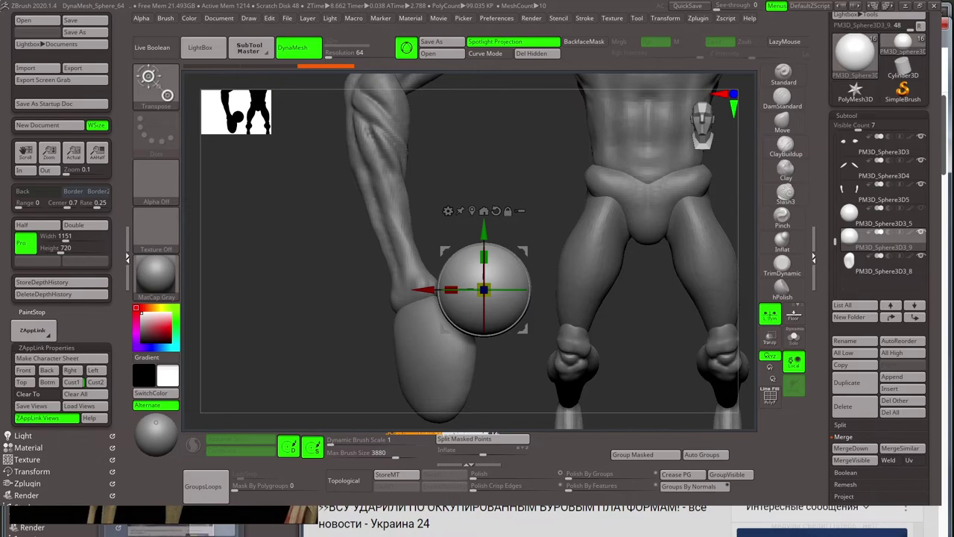
{"action": "mouse_move", "coordinate": [483, 258]}
{"action": "left_mouse_down"}
{"action": "mouse_move", "coordinate": [413, 181]}
{"action": "mouse_move", "coordinate": [520, 261]}
{"action": "mouse_move", "coordinate": [449, 196]}
{"action": "mouse_move", "coordinate": [432, 264]}
{"action": "mouse_move", "coordinate": [508, 217]}
{"action": "mouse_move", "coordinate": [430, 300]}
{"action": "mouse_move", "coordinate": [398, 290]}
{"action": "mouse_move", "coordinate": [571, 214]}
{"action": "mouse_move", "coordinate": [589, 266]}
{"action": "mouse_move", "coordinate": [431, 206]}
{"action": "left_mouse_up"}
{"action": "key", "text": "q"}
- Solo the new sphere and shape it into a capsule with the Inflate Dots brush
{"action": "key", "text": "shift+ctrl+s"}
{"action": "key", "text": "shift+ctrl+s"}
{"action": "left_click", "coordinate": [556, 238], "text": "alt"}
{"action": "key", "text": "b"}
{"action": "key", "text": "i"}
{"action": "key", "text": "n"}
{"action": "key", "text": "w"}
{"action": "key", "text": "q"}
{"action": "key", "text": "shift+ctrl+s"}
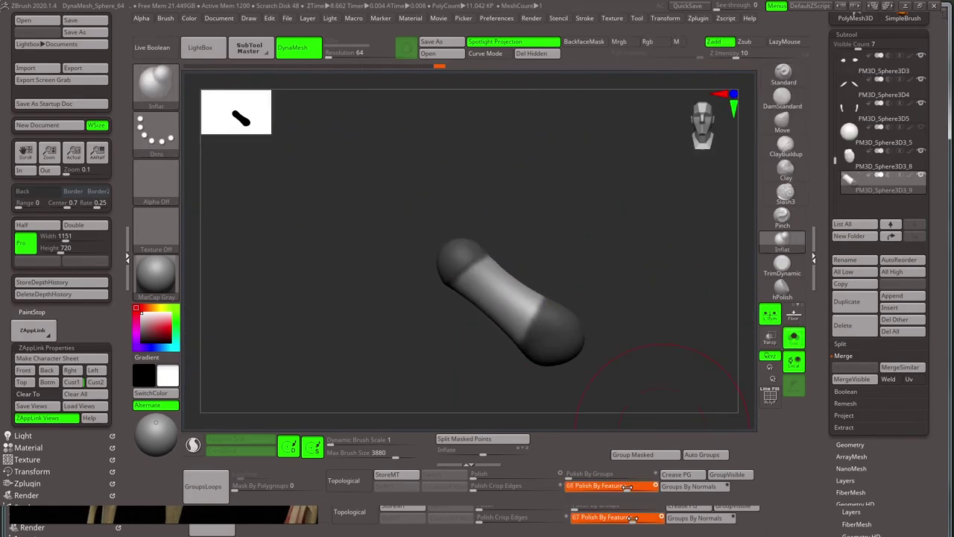
- Smooth the capsule with Polish By Features, comparing via undo and redo
{"action": "left_click_drag", "start_coordinate": [627, 486], "coordinate": [628, 487]}
{"action": "left_click_drag", "start_coordinate": [634, 358], "coordinate": [426, 153]}
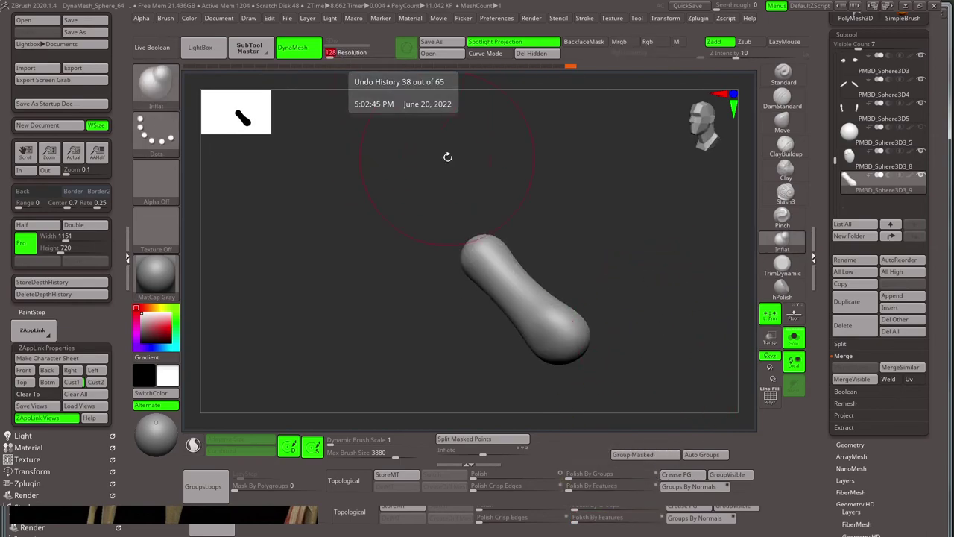
{"action": "key", "text": "ctrl+shift+z"}
{"action": "key", "text": "ctrl+shift+z"}
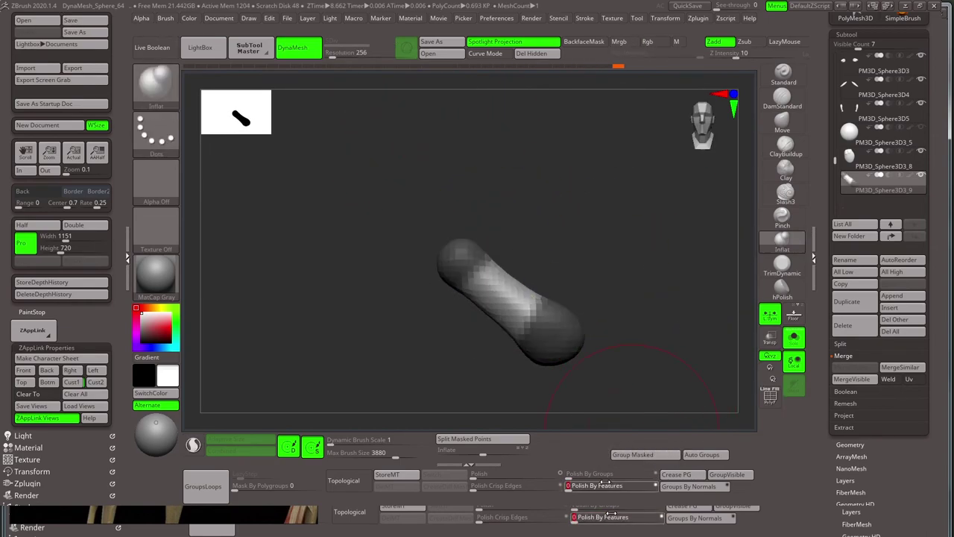
{"action": "key", "text": "ctrl+shift+z"}
- Turn Solo off and rotate and move the capsule beside the palm as a finger
{"action": "key", "text": "ctrl+shift+s"}
{"action": "key", "text": "w"}
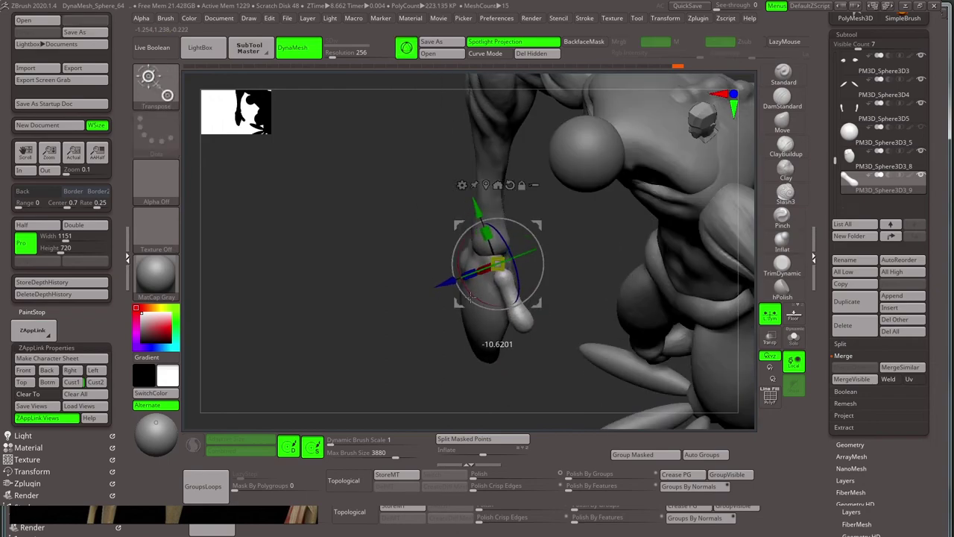
{"action": "mouse_move", "coordinate": [556, 255]}
{"action": "left_mouse_down"}
{"action": "mouse_move", "coordinate": [579, 331]}
{"action": "mouse_move", "coordinate": [442, 215]}
{"action": "left_mouse_up"}
{"action": "mouse_move", "coordinate": [587, 279]}
{"action": "left_mouse_down"}
{"action": "mouse_move", "coordinate": [440, 256]}
{"action": "mouse_move", "coordinate": [557, 292]}
{"action": "mouse_move", "coordinate": [513, 309]}
{"action": "mouse_move", "coordinate": [564, 315]}
{"action": "mouse_move", "coordinate": [492, 224]}
{"action": "mouse_move", "coordinate": [520, 295]}
{"action": "mouse_move", "coordinate": [516, 309]}
{"action": "mouse_move", "coordinate": [571, 213]}
{"action": "mouse_move", "coordinate": [491, 287]}
{"action": "left_mouse_up"}
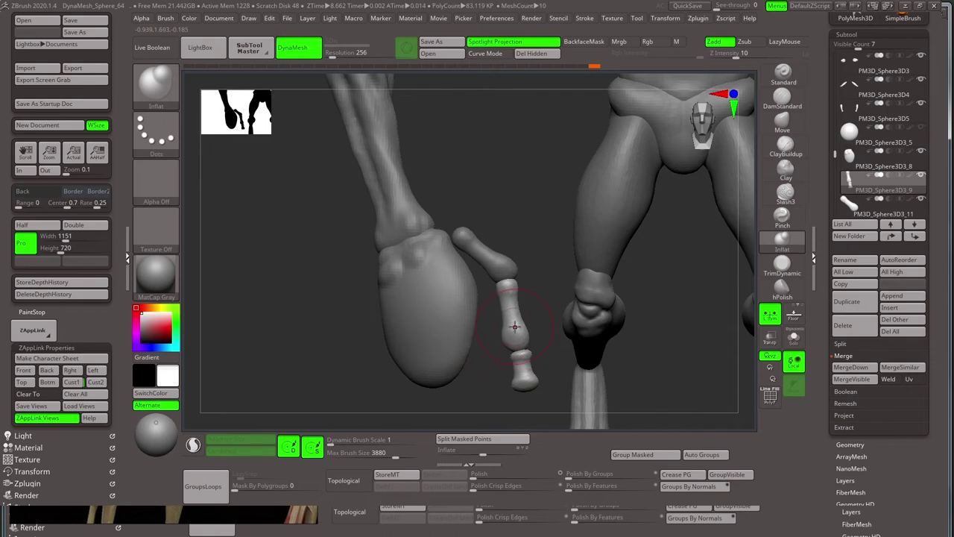
- Duplicate the finger and move the copy under the palm into a thumb position
{"action": "key", "text": "f"}
{"action": "left_click_drag", "start_coordinate": [495, 381], "coordinate": [522, 246]}
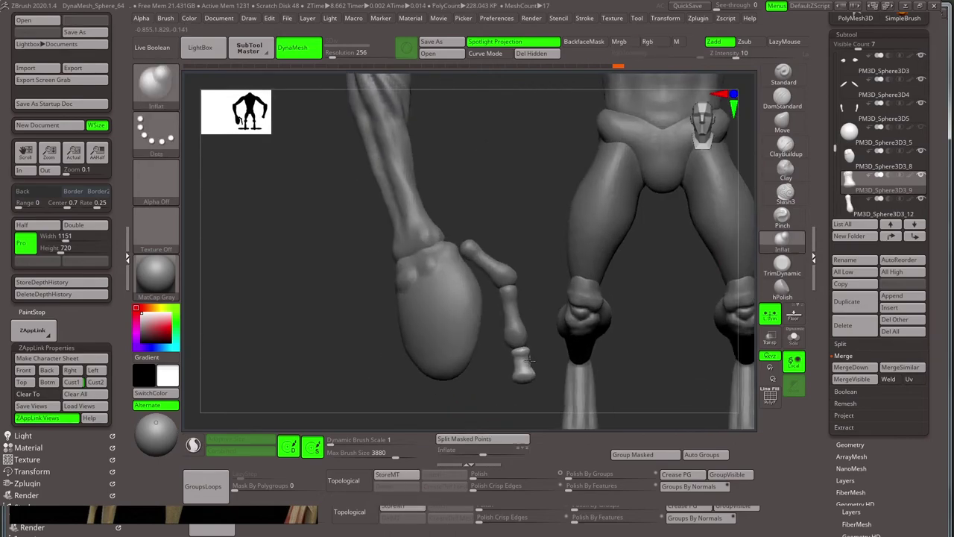
{"action": "left_click", "coordinate": [504, 250], "text": "alt"}
{"action": "key", "text": "w"}
{"action": "left_click_drag", "start_coordinate": [541, 191], "coordinate": [522, 224]}
{"action": "left_click", "coordinate": [485, 352], "text": "alt"}
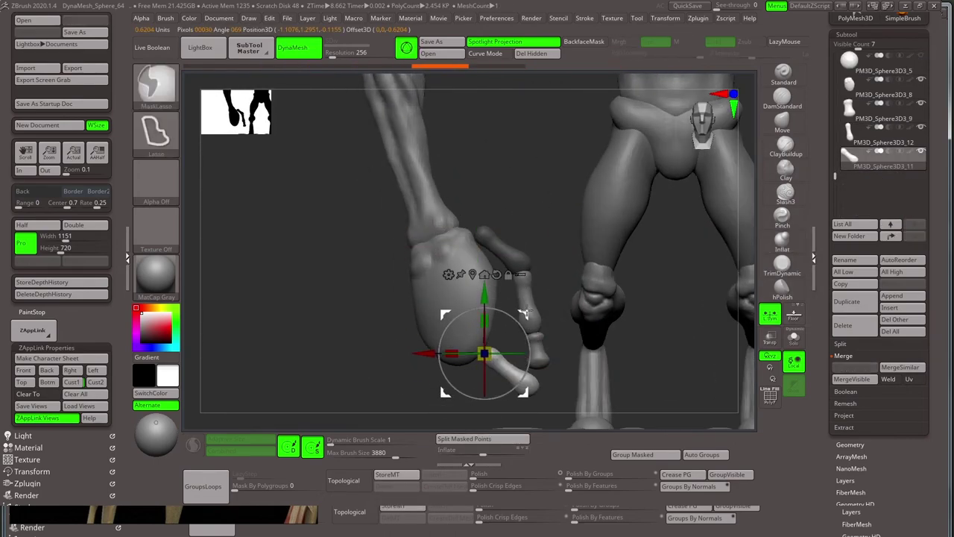
{"action": "mouse_move", "coordinate": [566, 358]}
{"action": "left_mouse_down"}
{"action": "mouse_move", "coordinate": [534, 200]}
{"action": "mouse_move", "coordinate": [297, 300]}
{"action": "left_mouse_up"}
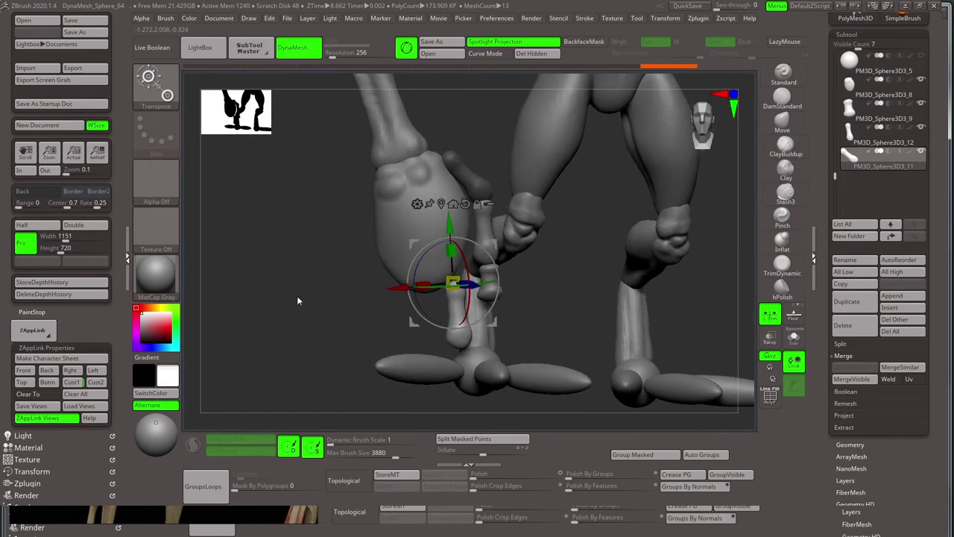
{"action": "left_click_drag", "start_coordinate": [313, 224], "coordinate": [269, 238]}
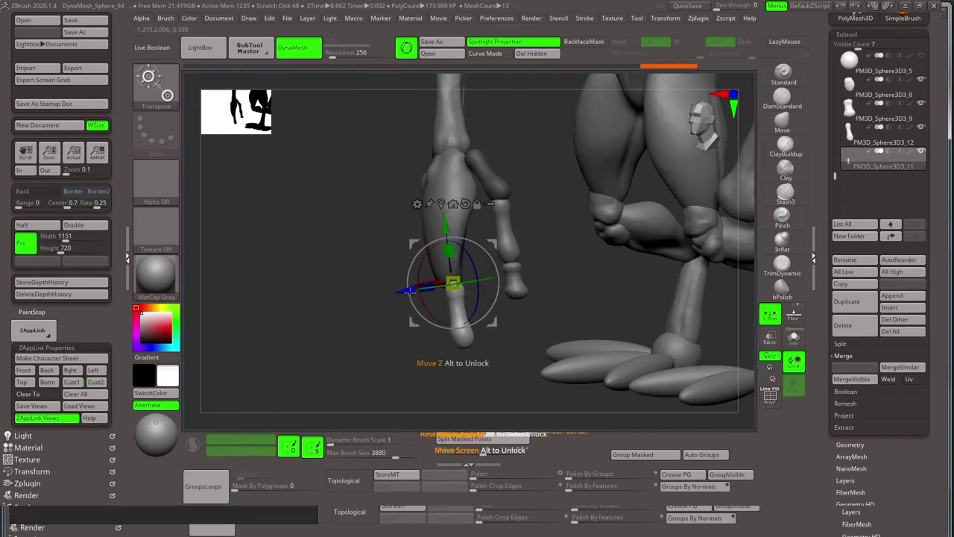
- Select the thumb base and other finger segments to refine their placement
{"action": "left_click", "coordinate": [507, 276], "text": "alt"}
{"action": "mouse_move", "coordinate": [492, 269]}
{"action": "left_mouse_down"}
{"action": "mouse_move", "coordinate": [460, 362]}
{"action": "mouse_move", "coordinate": [438, 338]}
{"action": "left_mouse_up"}
{"action": "key", "text": "q"}
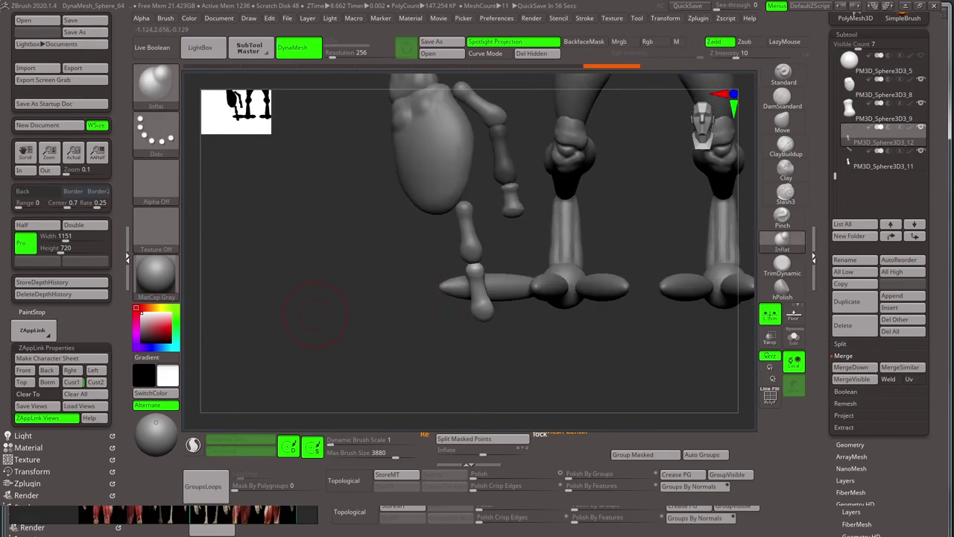
{"action": "key", "text": "w"}
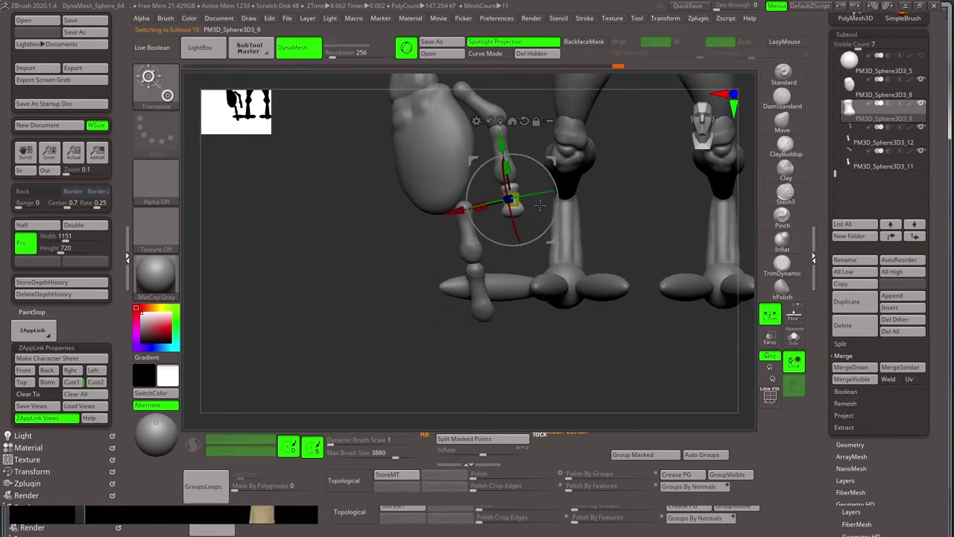
{"action": "left_click", "coordinate": [486, 341], "text": "alt"}
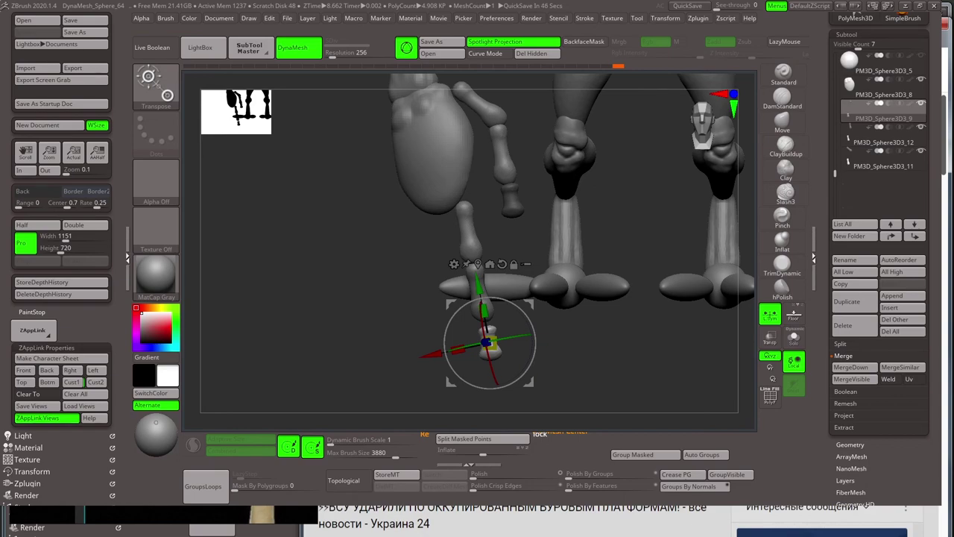
{"action": "mouse_move", "coordinate": [567, 373]}
{"action": "left_mouse_down"}
{"action": "mouse_move", "coordinate": [530, 358]}
{"action": "mouse_move", "coordinate": [539, 304]}
{"action": "left_mouse_up"}
{"action": "key", "text": "q"}
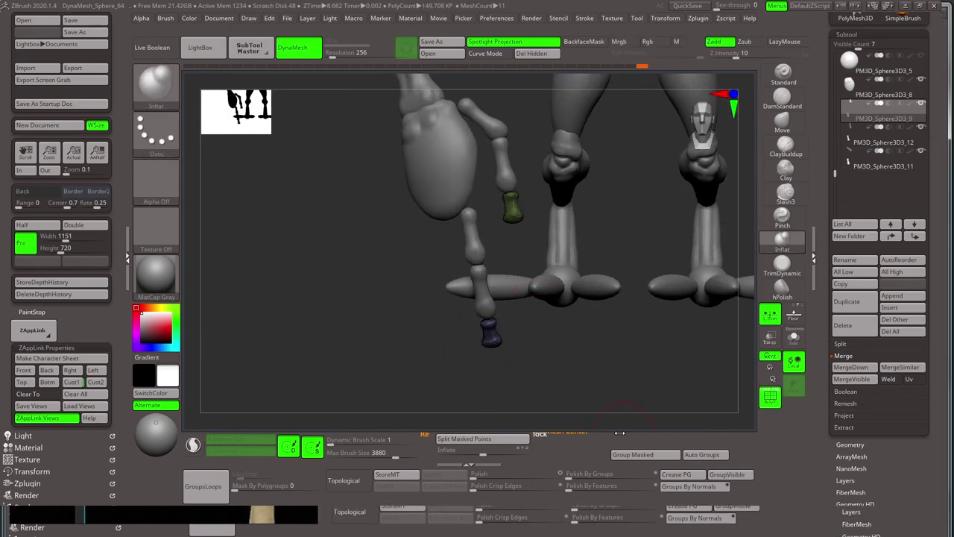
{"action": "left_click", "coordinate": [492, 340], "text": "alt"}
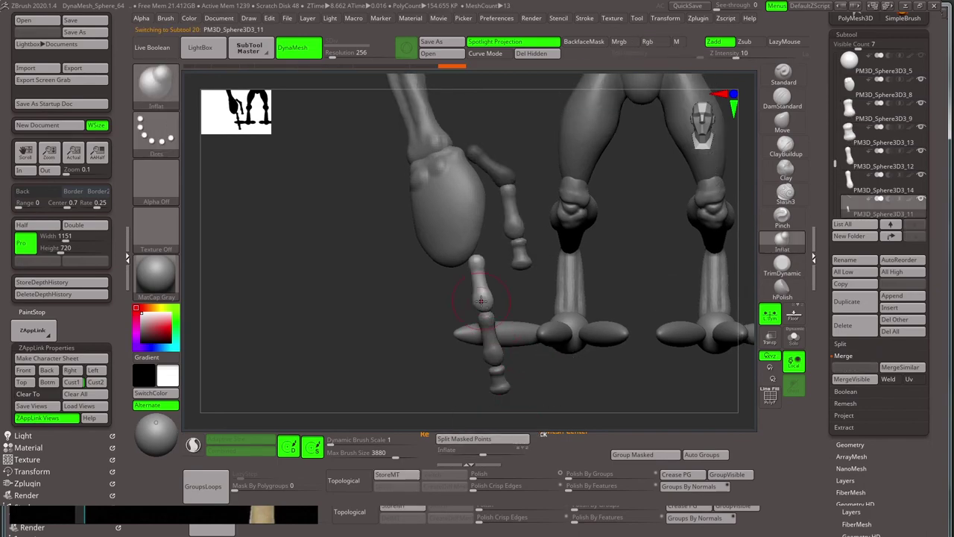
{"action": "left_click_drag", "start_coordinate": [526, 346], "coordinate": [753, 282]}
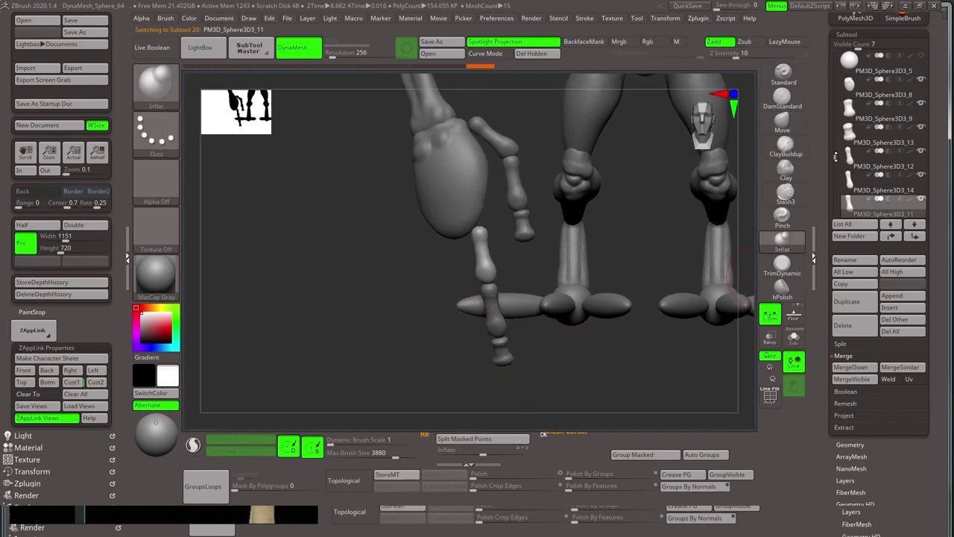
{"action": "left_click", "coordinate": [507, 356], "text": "alt"}
{"action": "mouse_move", "coordinate": [566, 346]}
{"action": "left_mouse_down"}
{"action": "mouse_move", "coordinate": [584, 367]}
{"action": "mouse_move", "coordinate": [522, 336]}
{"action": "left_mouse_up"}
- Rotate the fingers with the gizmo to fan them along the palm
{"action": "key", "text": "w"}
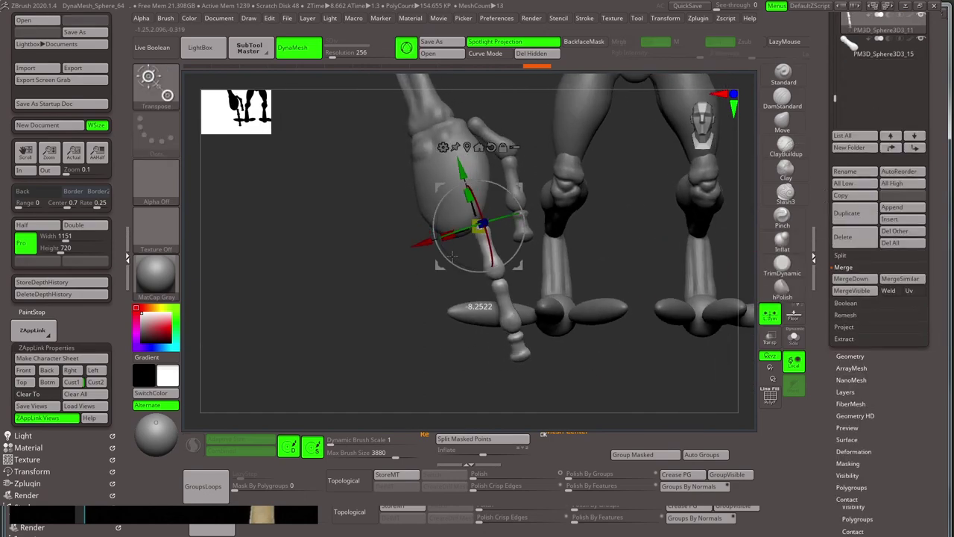
{"action": "left_click_drag", "start_coordinate": [452, 257], "coordinate": [492, 423]}
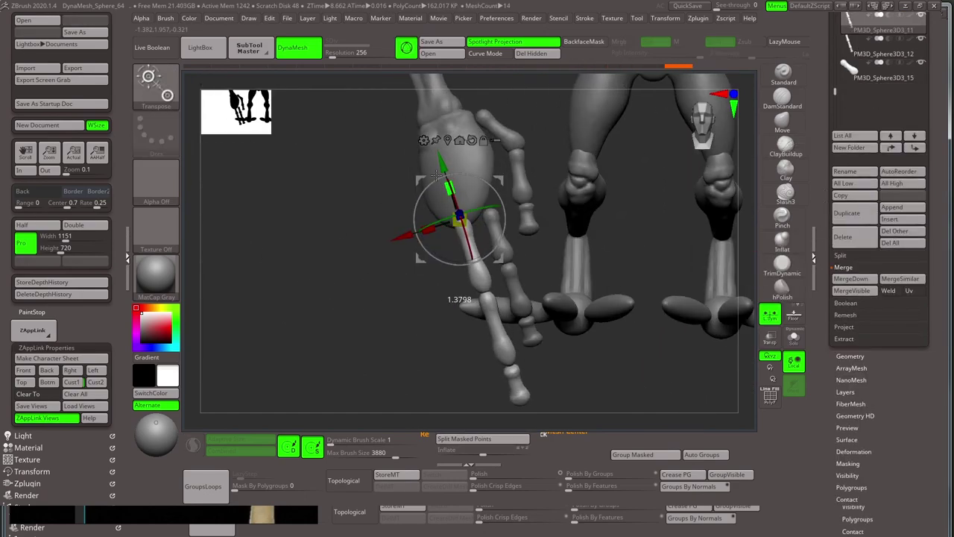
{"action": "mouse_move", "coordinate": [438, 176]}
{"action": "left_mouse_down"}
{"action": "mouse_move", "coordinate": [376, 231]}
{"action": "mouse_move", "coordinate": [507, 298]}
{"action": "mouse_move", "coordinate": [415, 314]}
{"action": "mouse_move", "coordinate": [480, 96]}
{"action": "left_mouse_up"}
{"action": "left_click", "coordinate": [435, 263], "text": "alt"}
- Sculpt the palm with the Move and ClayBuildup brushes, then frame the figure and save
{"action": "left_click", "coordinate": [415, 315], "text": "alt"}
{"action": "key", "text": "q"}
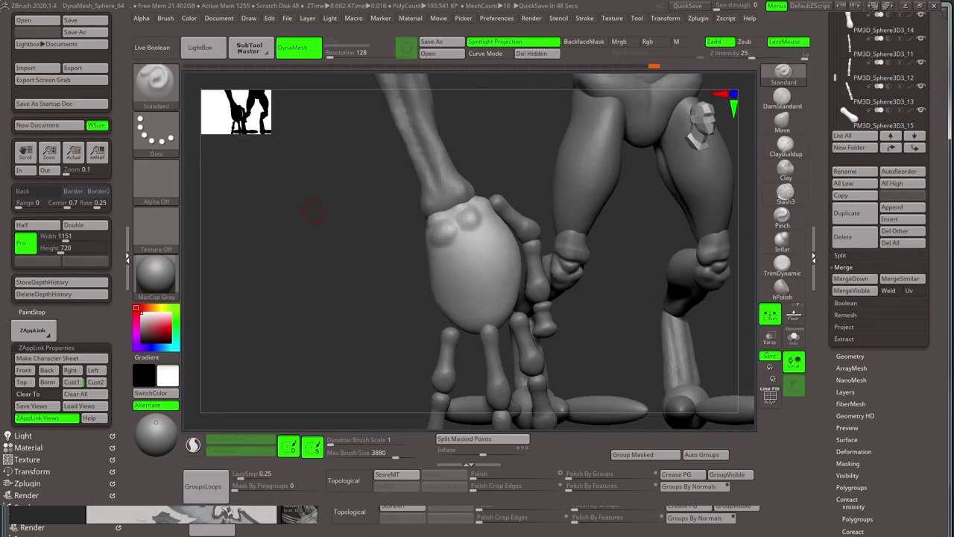
{"action": "mouse_move", "coordinate": [312, 212]}
{"action": "left_mouse_down"}
{"action": "mouse_move", "coordinate": [398, 321]}
{"action": "mouse_move", "coordinate": [468, 224]}
{"action": "mouse_move", "coordinate": [502, 216]}
{"action": "mouse_move", "coordinate": [457, 241]}
{"action": "mouse_move", "coordinate": [513, 220]}
{"action": "left_mouse_up"}
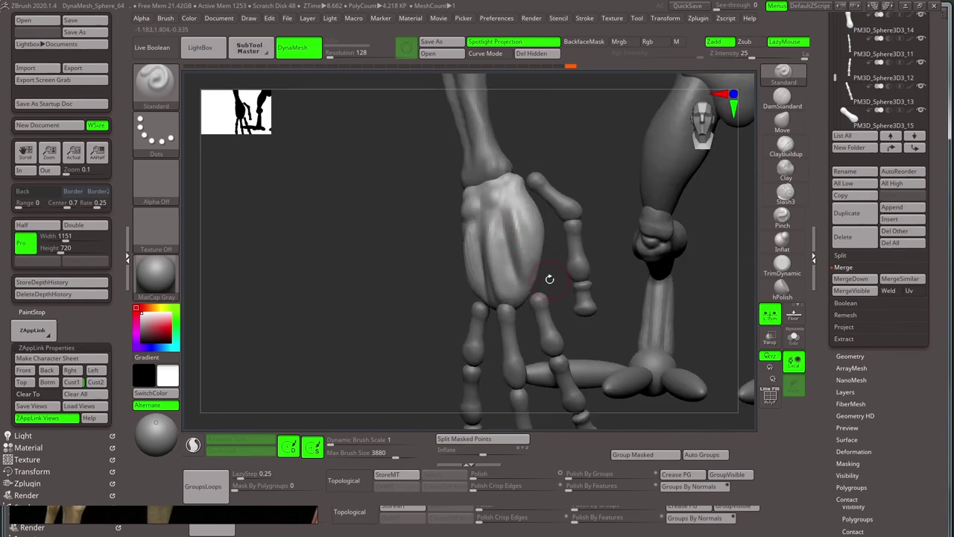
{"action": "mouse_move", "coordinate": [549, 279]}
{"action": "left_mouse_down"}
{"action": "mouse_move", "coordinate": [573, 202]}
{"action": "mouse_move", "coordinate": [318, 389]}
{"action": "mouse_move", "coordinate": [554, 258]}
{"action": "mouse_move", "coordinate": [417, 281]}
{"action": "mouse_move", "coordinate": [616, 263]}
{"action": "mouse_move", "coordinate": [624, 245]}
{"action": "left_mouse_up"}
{"action": "key", "text": "b"}
{"action": "key", "text": "m"}
{"action": "key", "text": "v"}
{"action": "key", "text": "b"}
{"action": "key", "text": "c"}
{"action": "key", "text": "b"}
{"action": "key", "text": "f"}
{"action": "key", "text": "ctrl+s"}
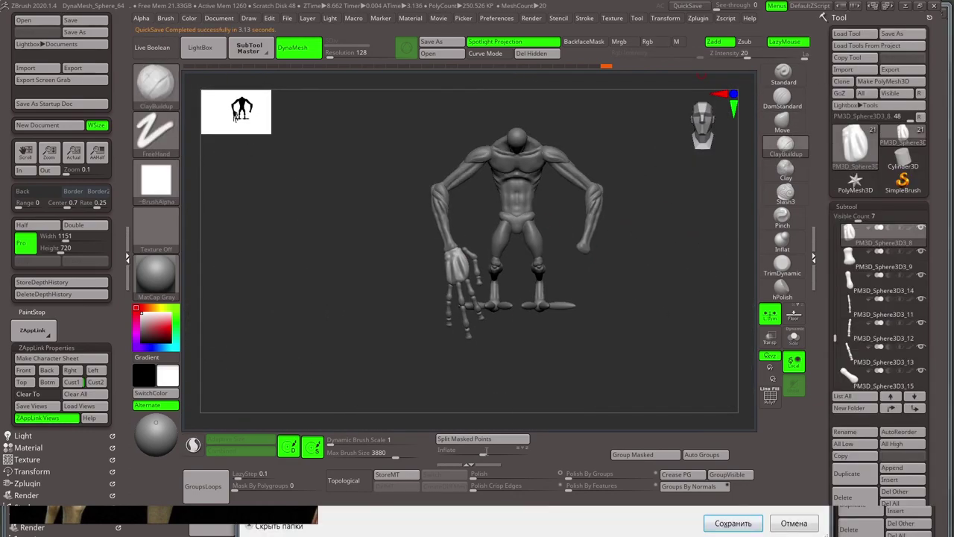